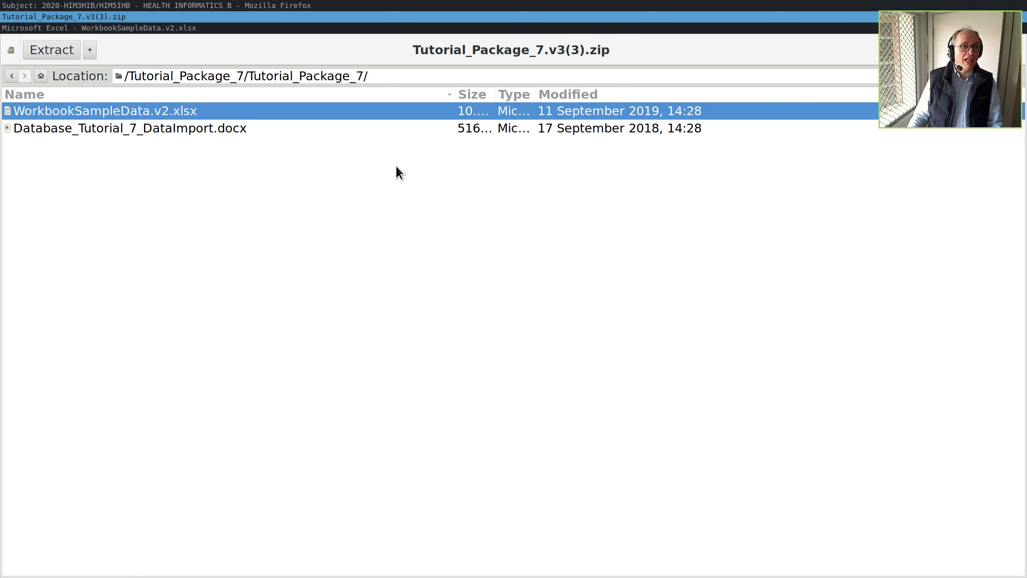
- AutoFit columns A–D so the Waiting List Code, Urgency Code, status and Patient_UR headers show fully
{"action": "scroll", "coordinate": [250, 224], "scroll_direction": "up", "scroll_amount": 5}
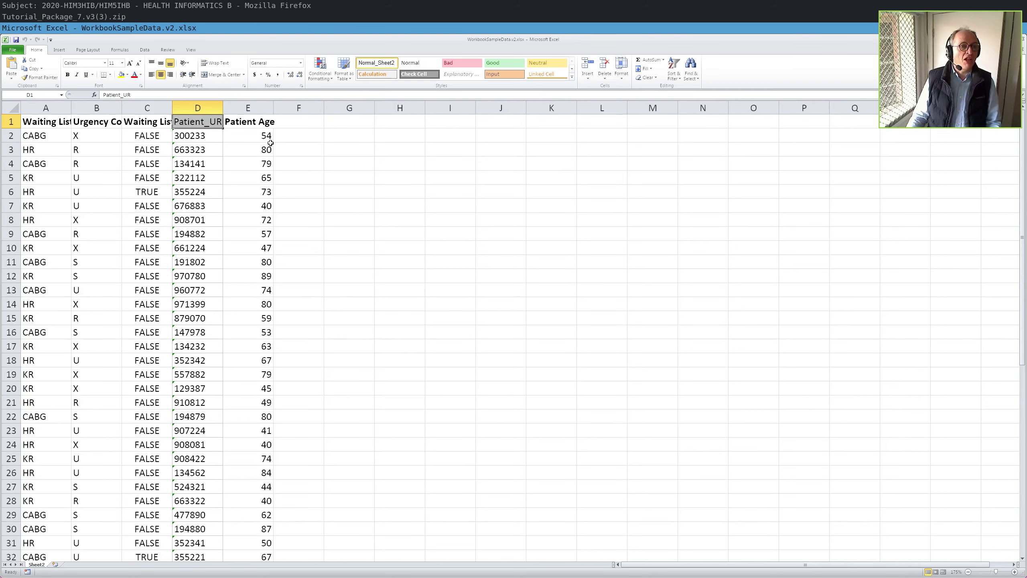
{"action": "double_click", "coordinate": [71, 107]}
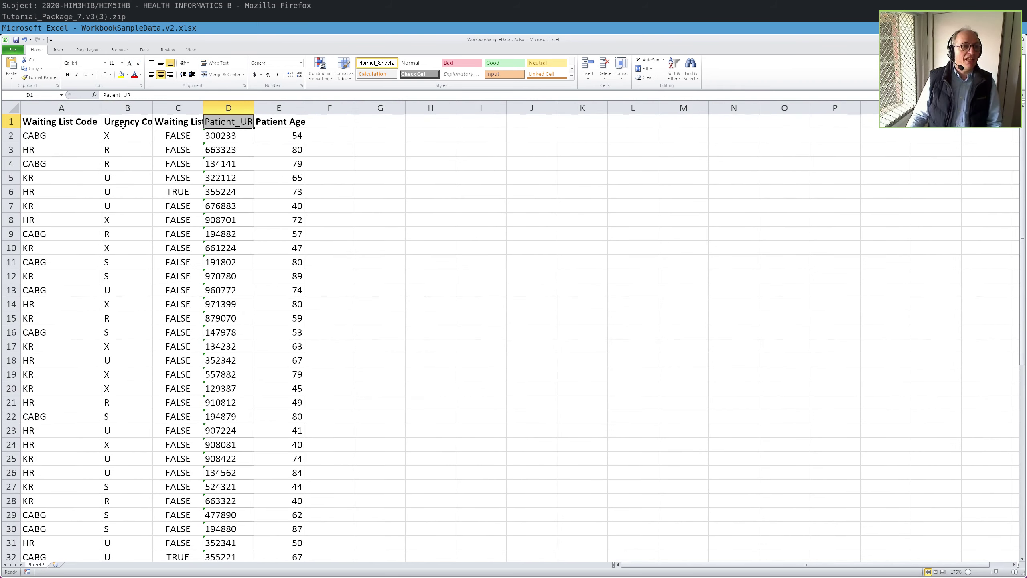
{"action": "double_click", "coordinate": [153, 107]}
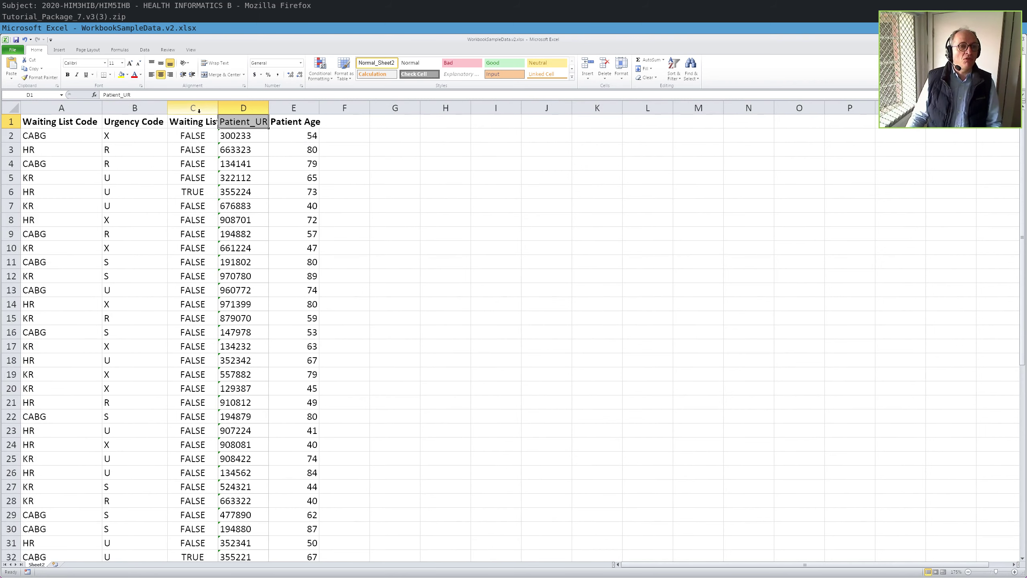
{"action": "double_click", "coordinate": [219, 108]}
{"action": "double_click", "coordinate": [303, 108]}
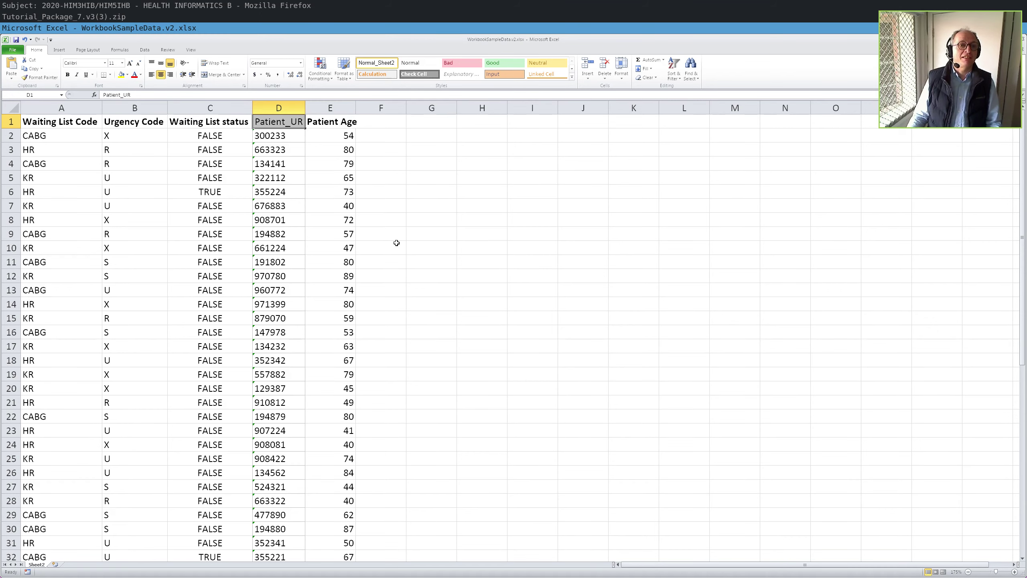
{"action": "key", "text": "alt+Tab"}
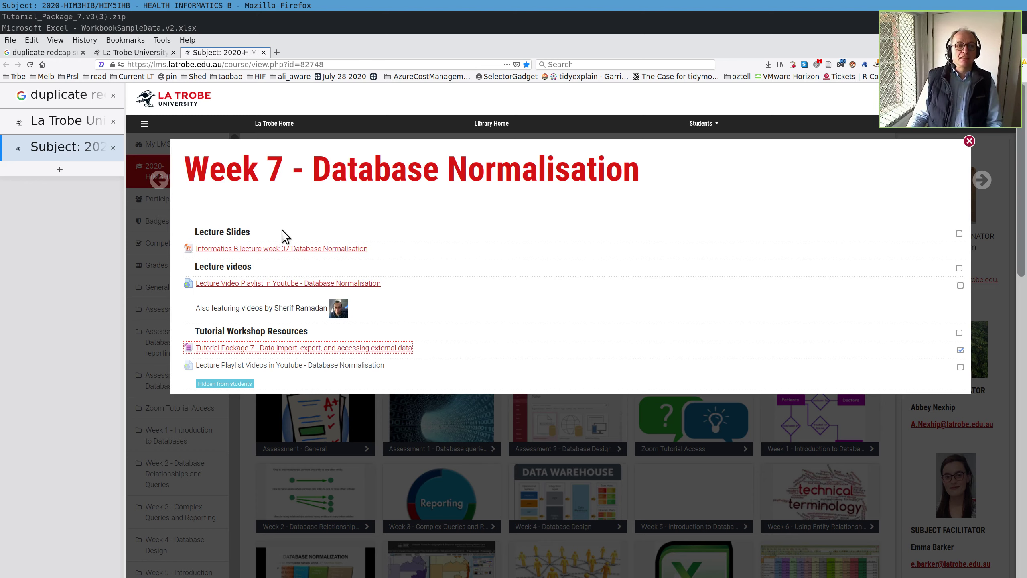
- Launch Student-vDesktop from the browser in MyApps and sign in with the saved password
{"action": "left_click", "coordinate": [73, 128]}
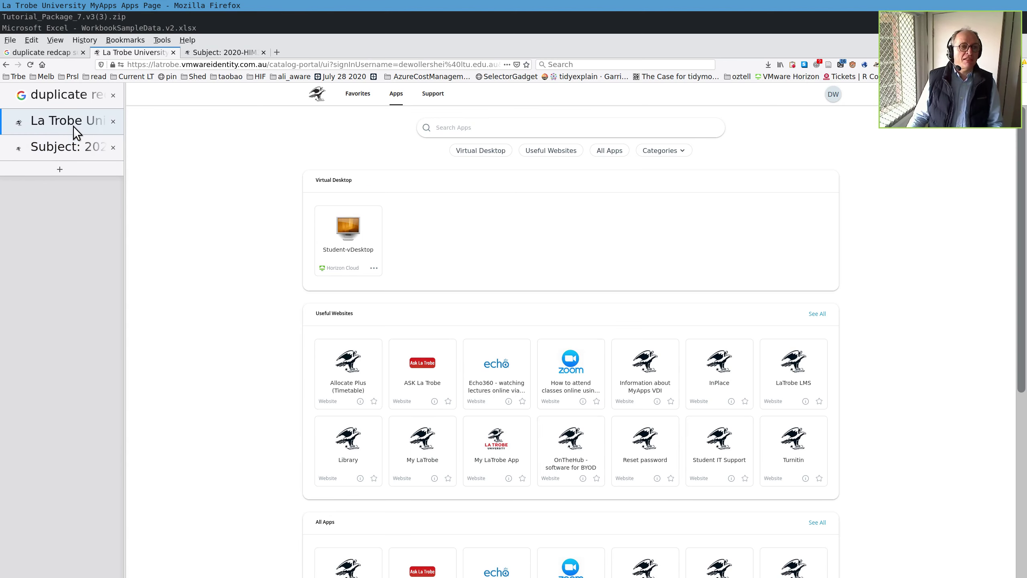
{"action": "left_click", "coordinate": [374, 268]}
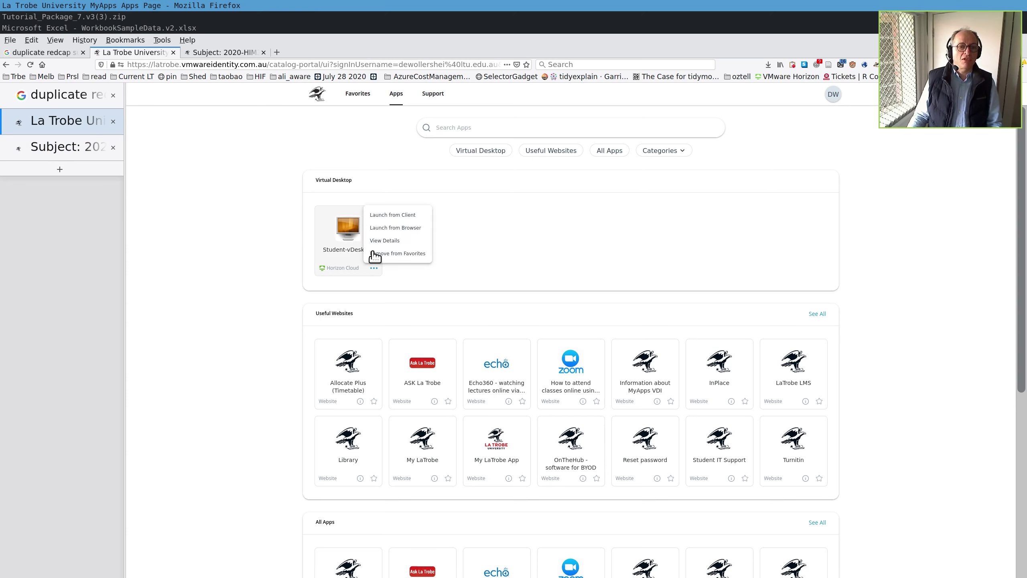
{"action": "left_click", "coordinate": [377, 228]}
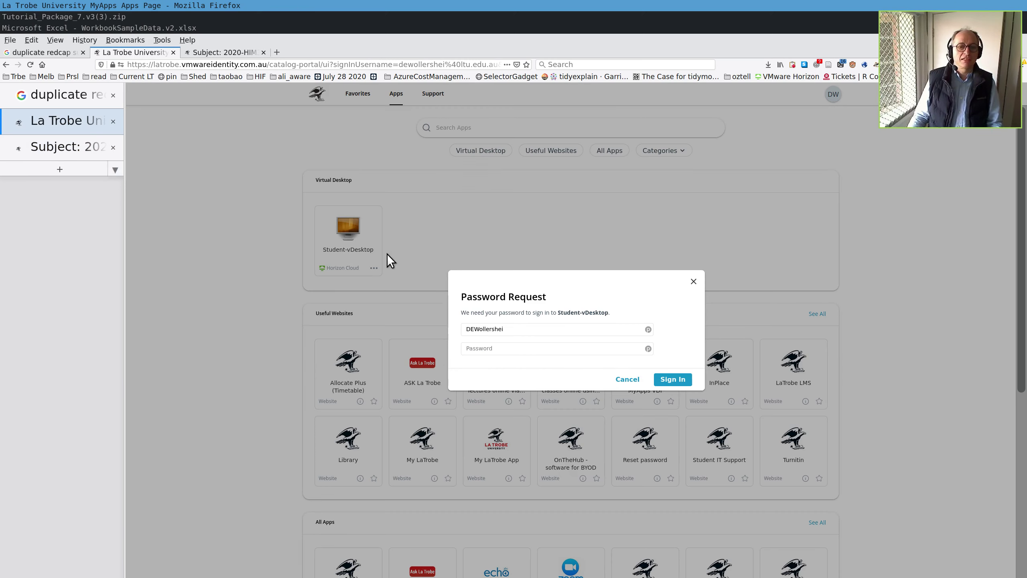
{"action": "left_click", "coordinate": [648, 350]}
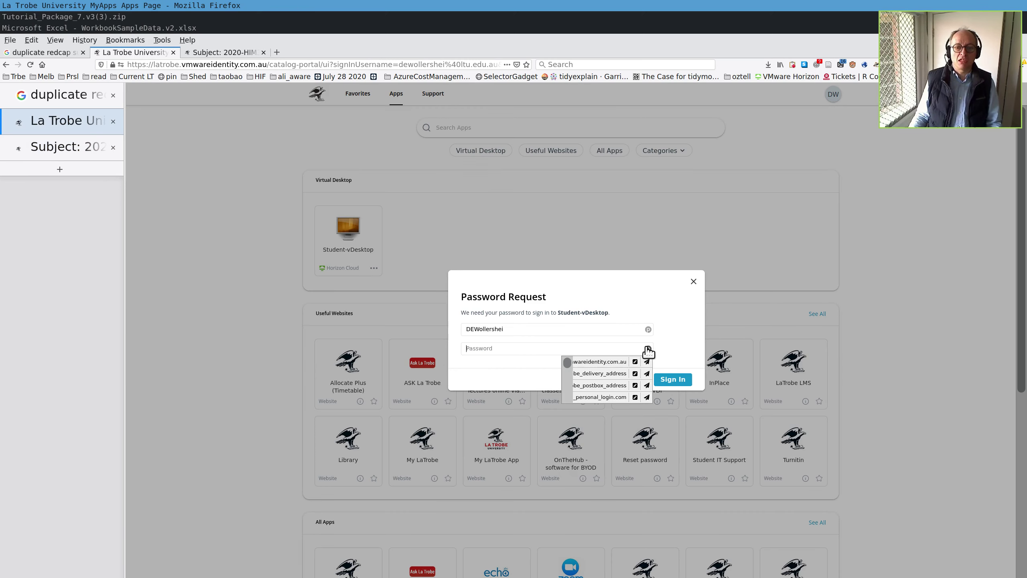
{"action": "left_click", "coordinate": [619, 364]}
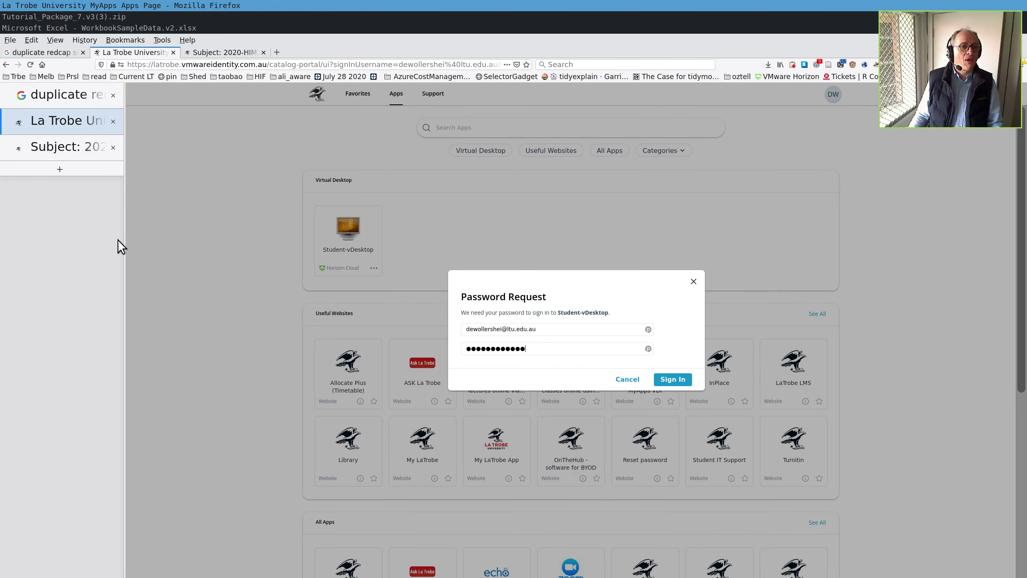
{"action": "left_click", "coordinate": [672, 380]}
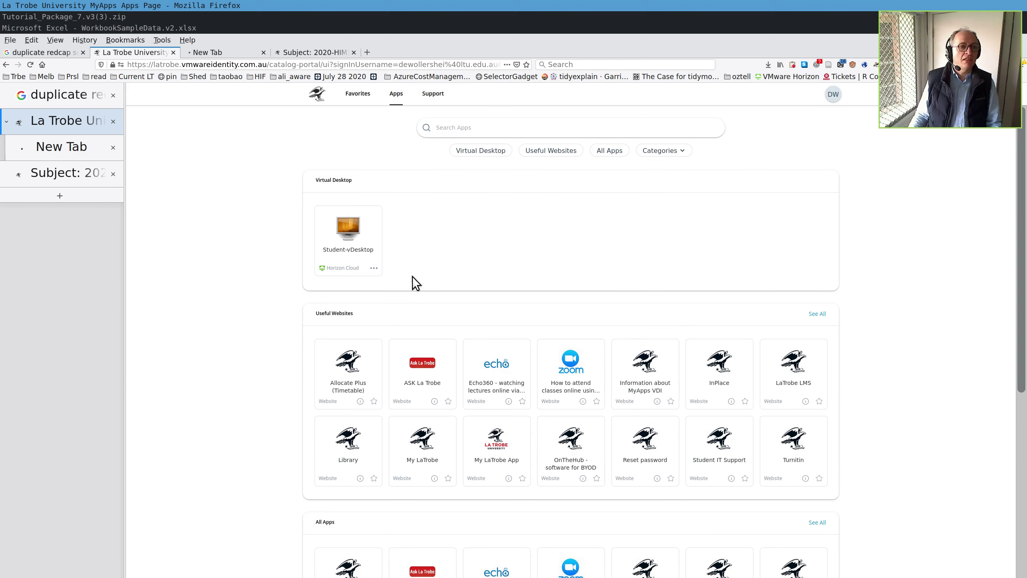
{"action": "left_click", "coordinate": [108, 155]}
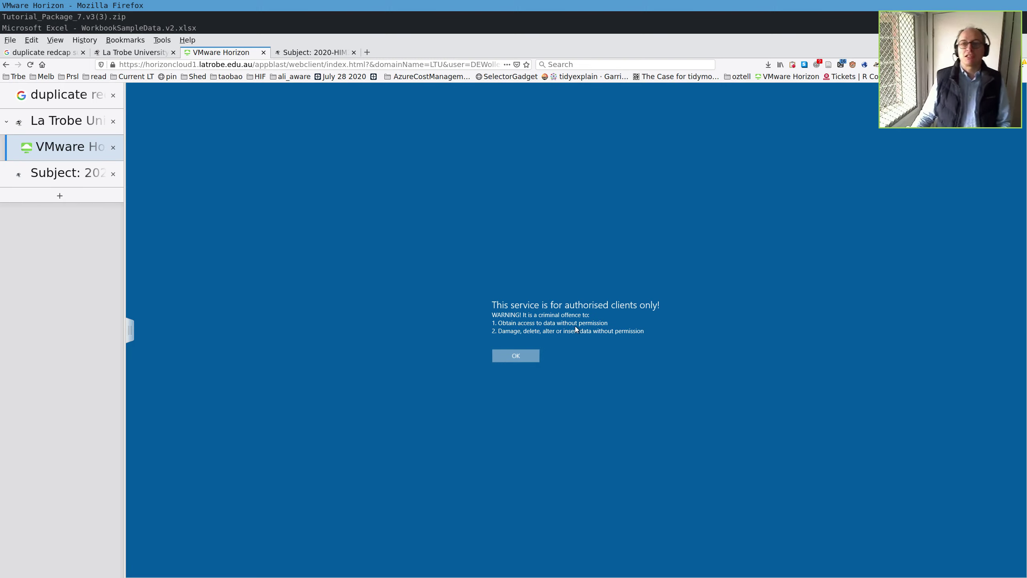
- Accept the authorised-clients-only warning on the Horizon session
{"action": "key", "text": "Return"}
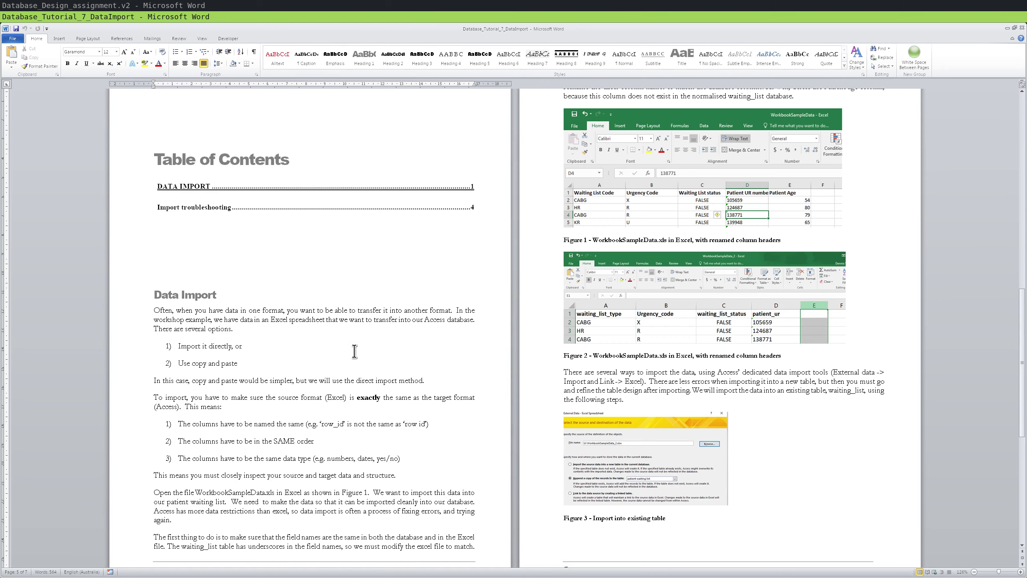
- Zoom the Data Import tutorial in Word to 160% and scroll to the Data Import section
{"action": "scroll", "coordinate": [354, 350], "scroll_direction": "down", "scroll_amount": 2}
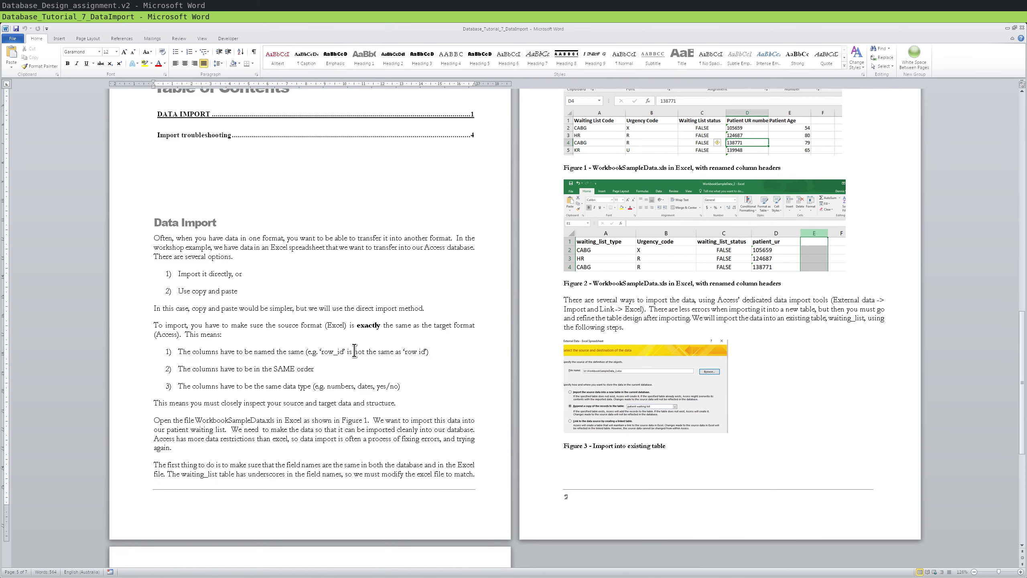
{"action": "scroll", "coordinate": [354, 351], "scroll_direction": "up", "scroll_amount": 2}
{"action": "scroll", "coordinate": [355, 350], "scroll_direction": "down", "scroll_amount": 1}
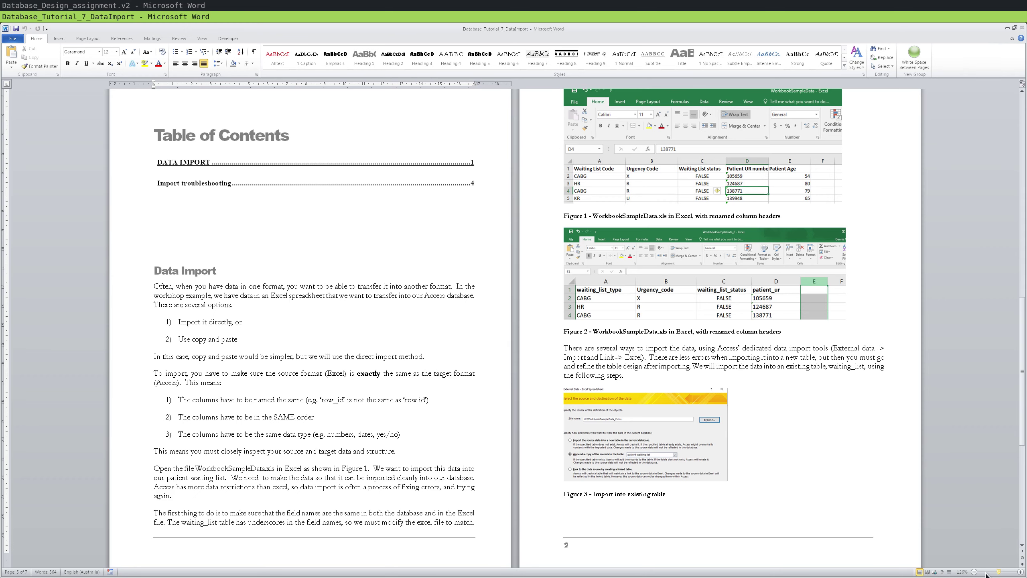
{"action": "left_click", "coordinate": [1020, 572]}
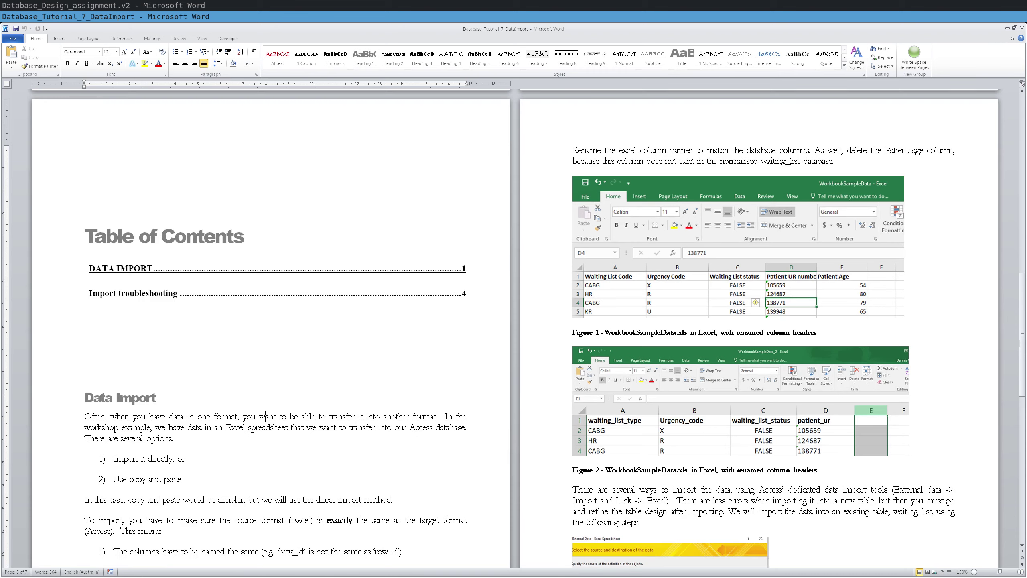
{"action": "left_click", "coordinate": [1020, 572]}
{"action": "scroll", "coordinate": [713, 449], "scroll_direction": "down", "scroll_amount": 5}
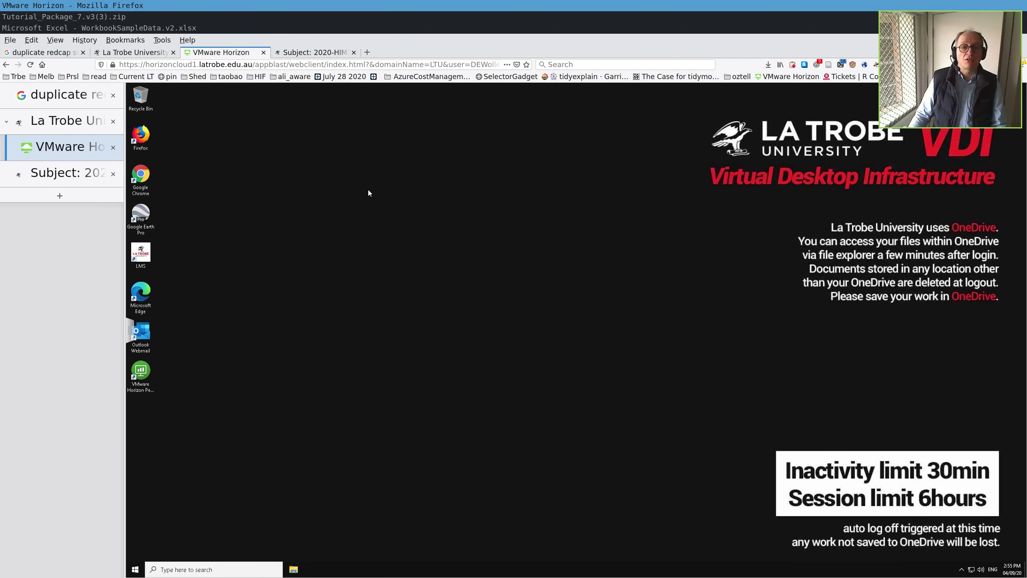
- Show the OneDrive - LA TROBE UNIVERSITY folder in a file window on the virtual desktop
{"action": "double_click", "coordinate": [141, 97]}
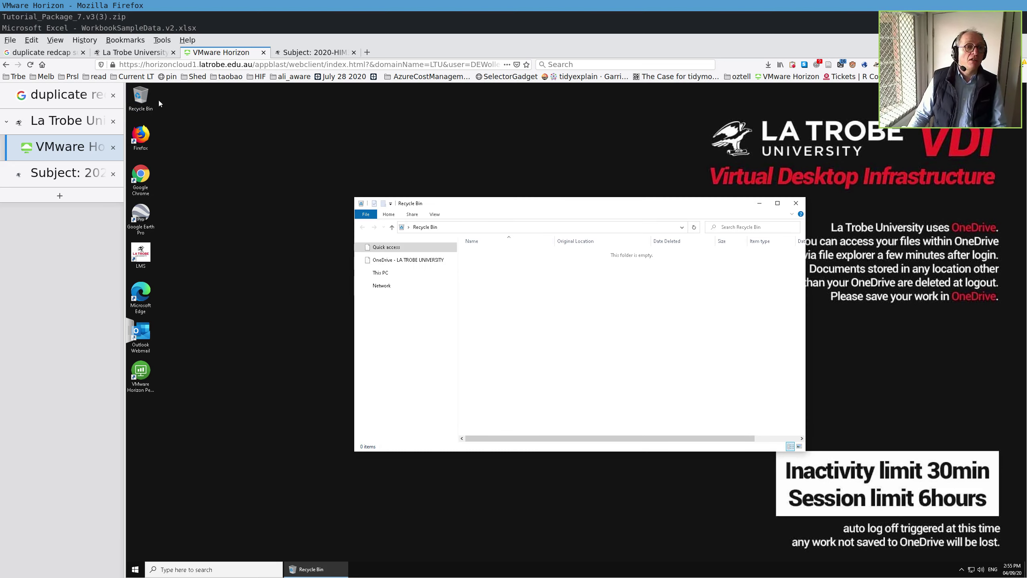
{"action": "left_click", "coordinate": [423, 300]}
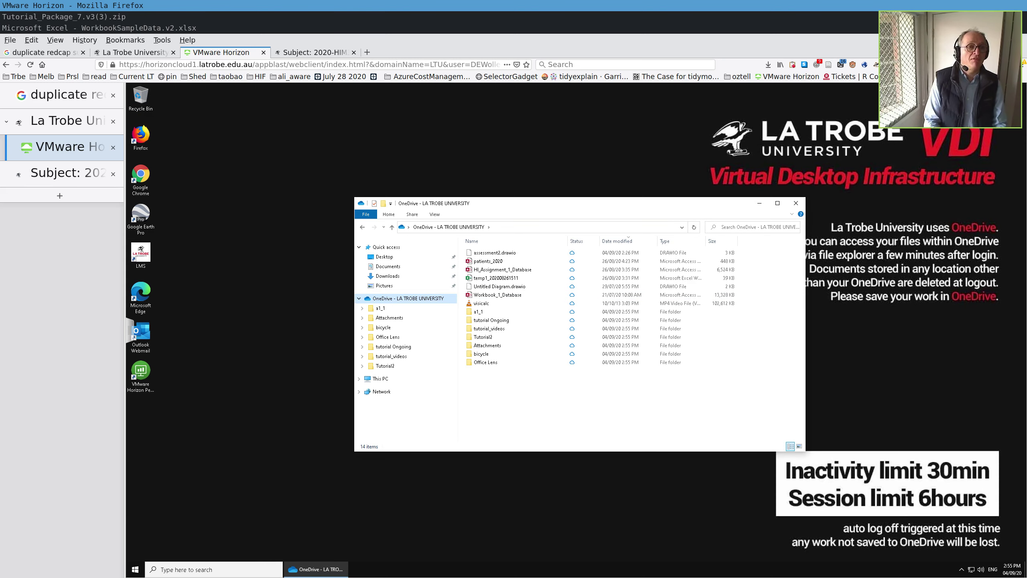
{"action": "left_click", "coordinate": [537, 228]}
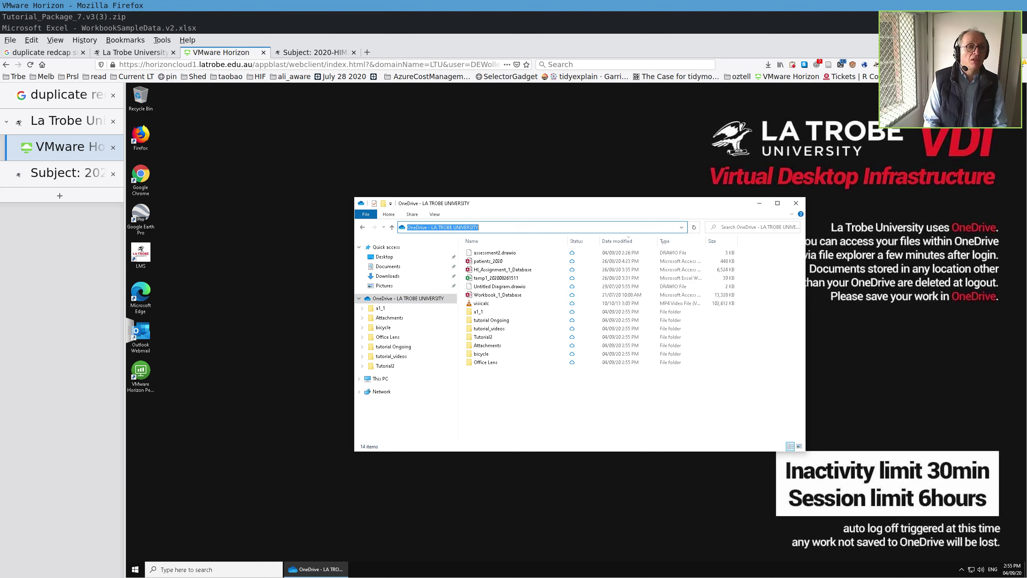
- Open the OneDrive website in a new Firefox tab by entering 'onedrive' in the address bar
{"action": "left_click", "coordinate": [209, 64]}
{"action": "type", "text": "on"}
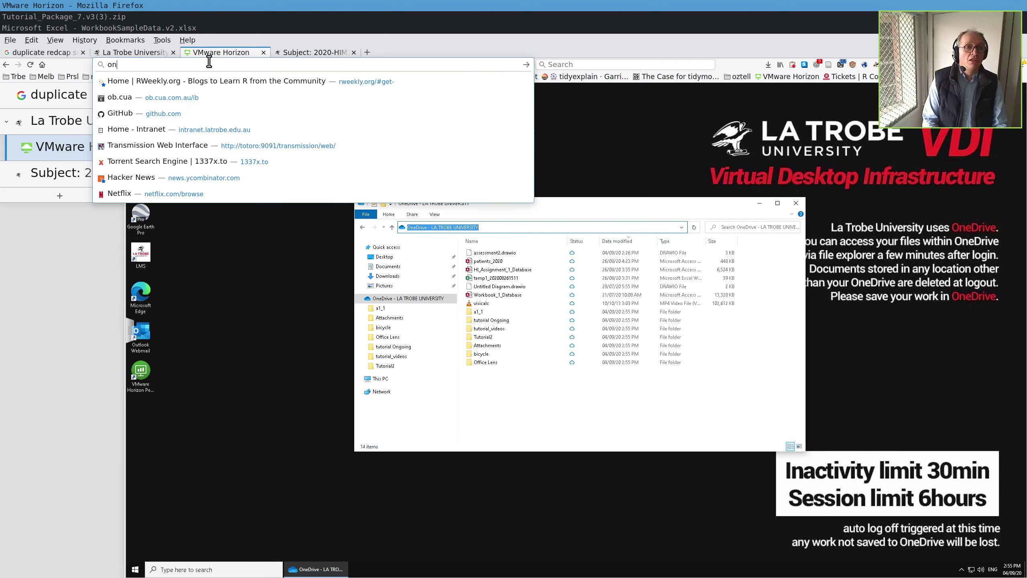
{"action": "type", "text": "edrive/online-cloud-storage"}
{"action": "key", "text": "alt+Return"}
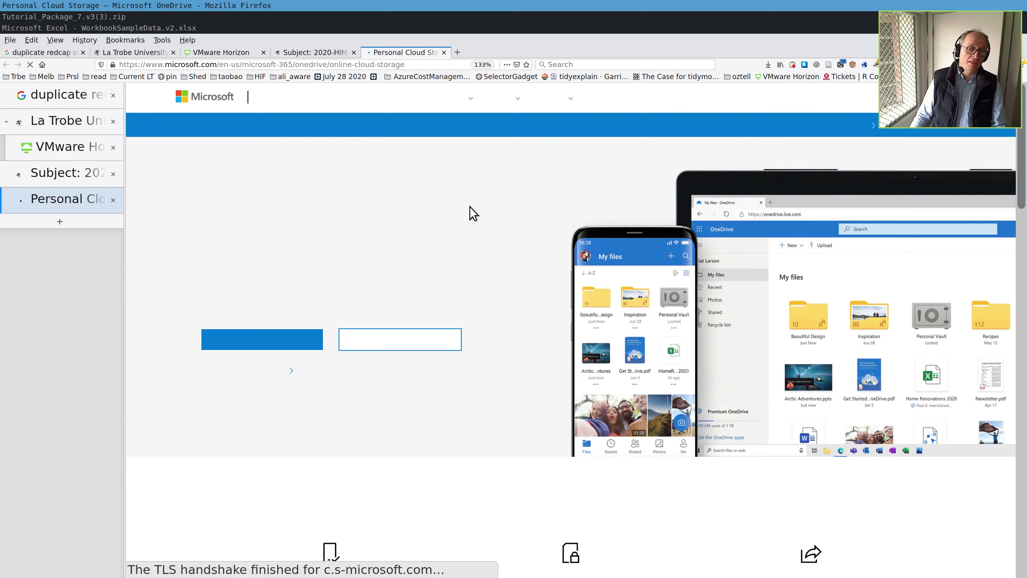
- Switch the Microsoft site to Australia - English and go to the OneDrive sign-in page
{"action": "left_click", "coordinate": [287, 339]}
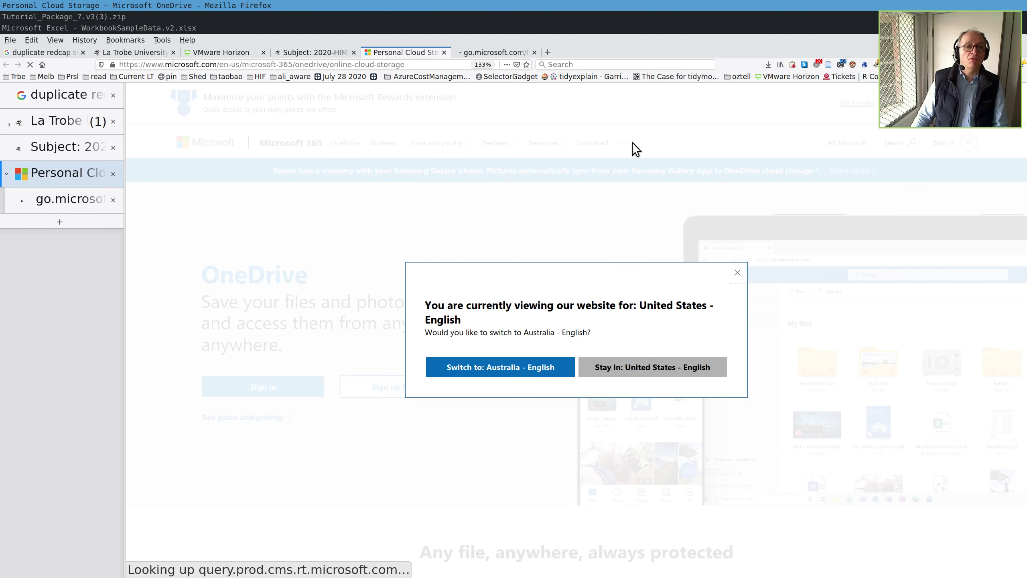
{"action": "left_click", "coordinate": [537, 369]}
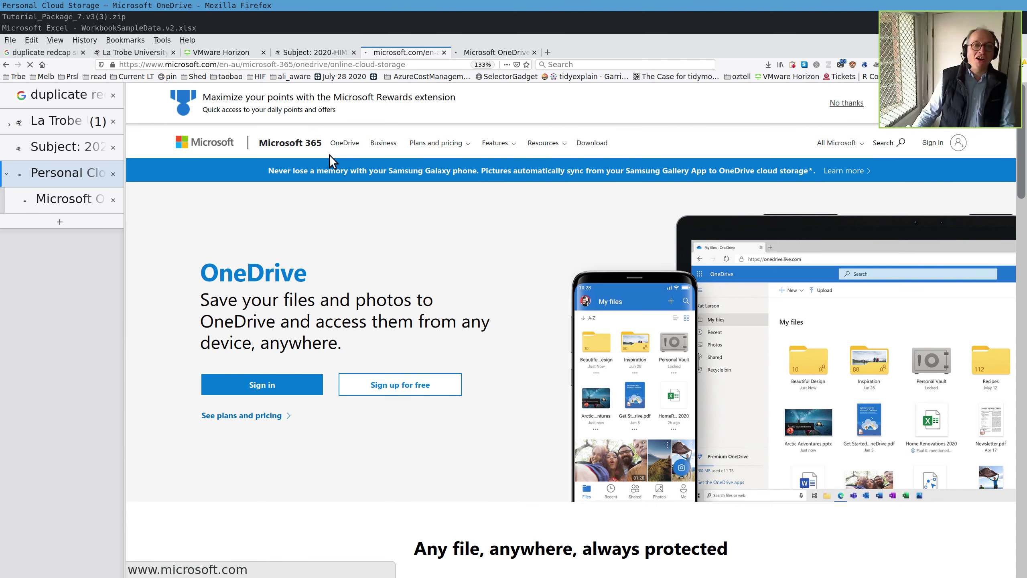
{"action": "left_click", "coordinate": [81, 202]}
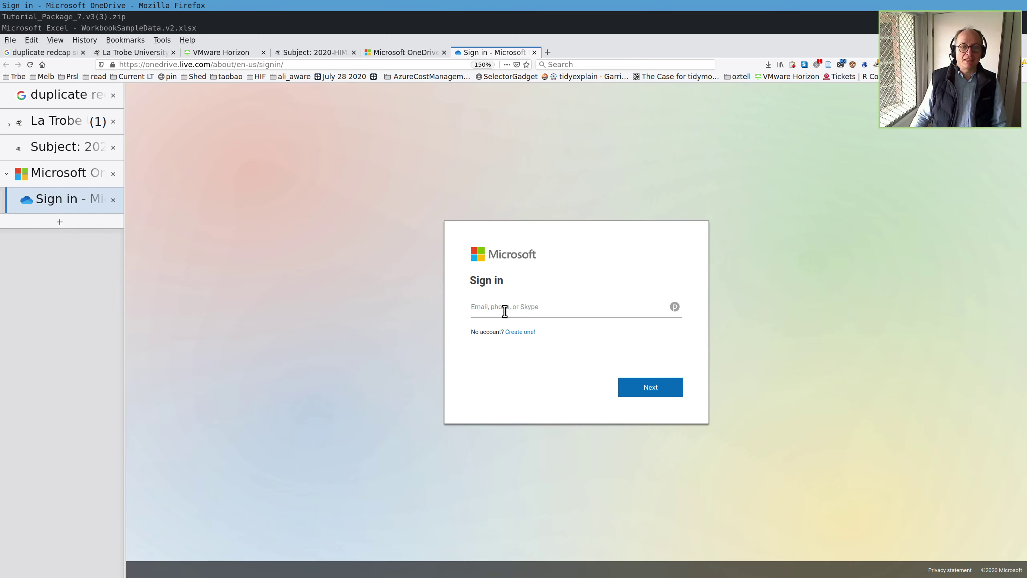
- Enter the account's username, continue, and submit the Firefox Primary Password
{"action": "left_click", "coordinate": [675, 306]}
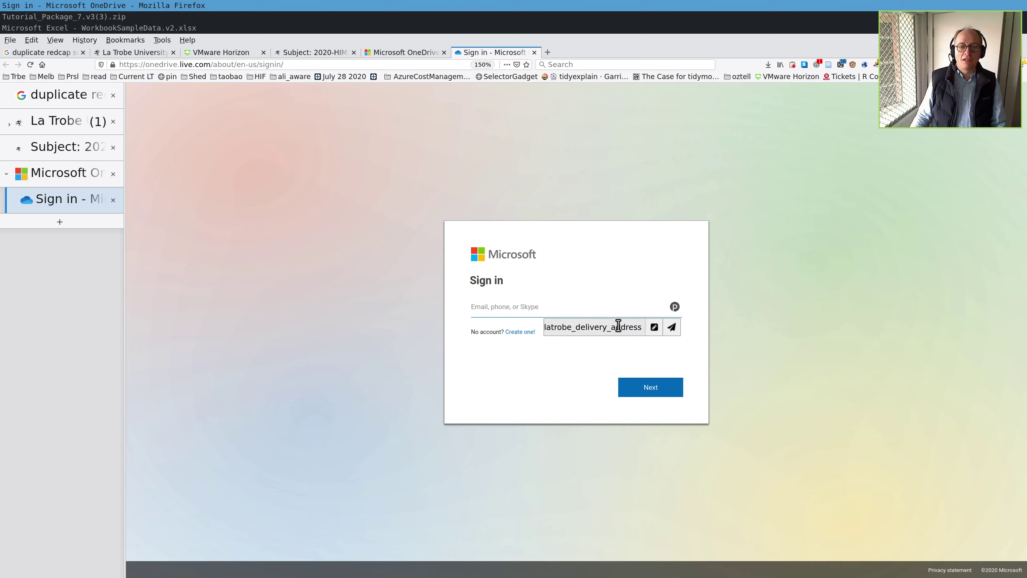
{"action": "left_click", "coordinate": [586, 301]}
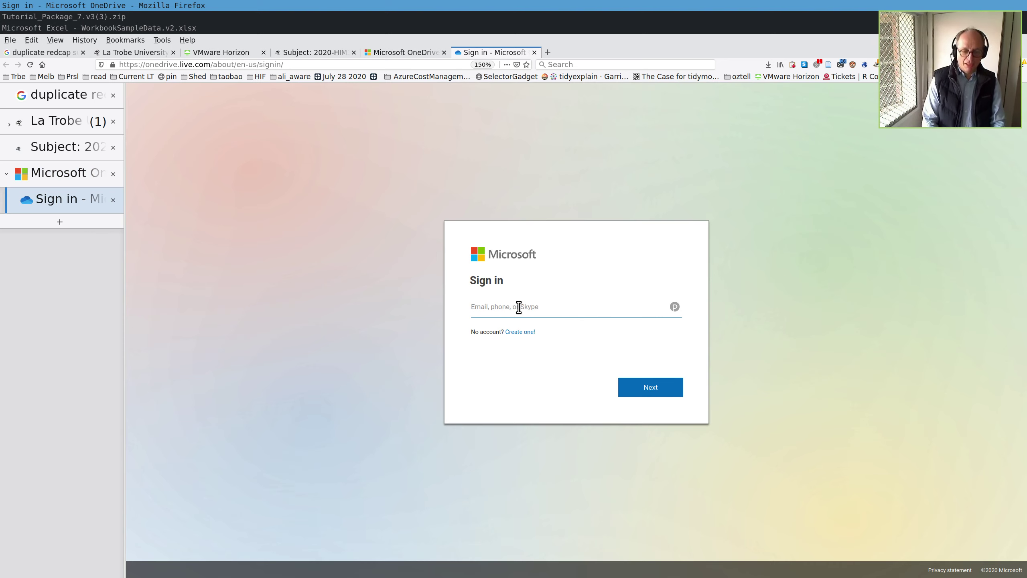
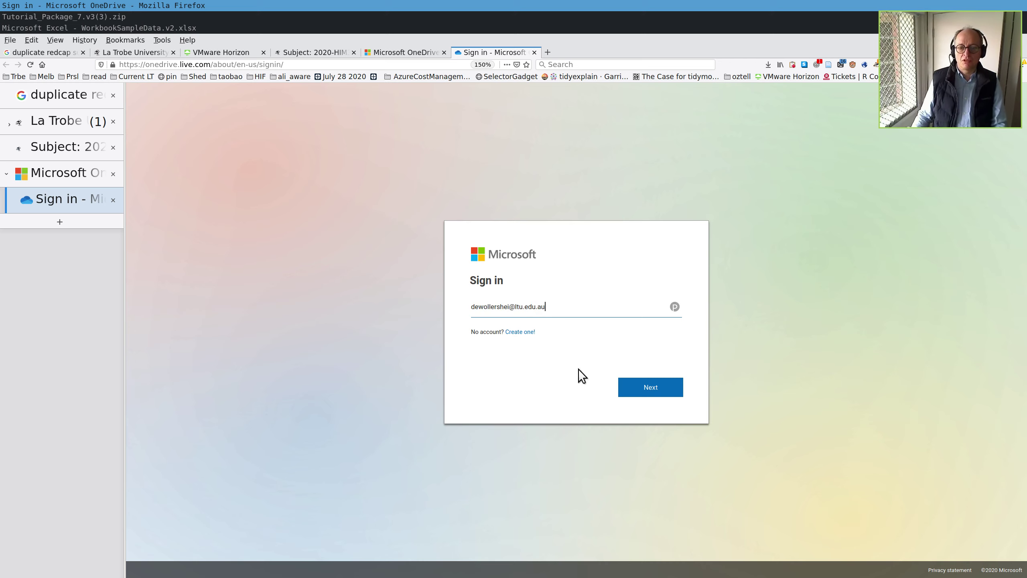
{"action": "left_click", "coordinate": [643, 382]}
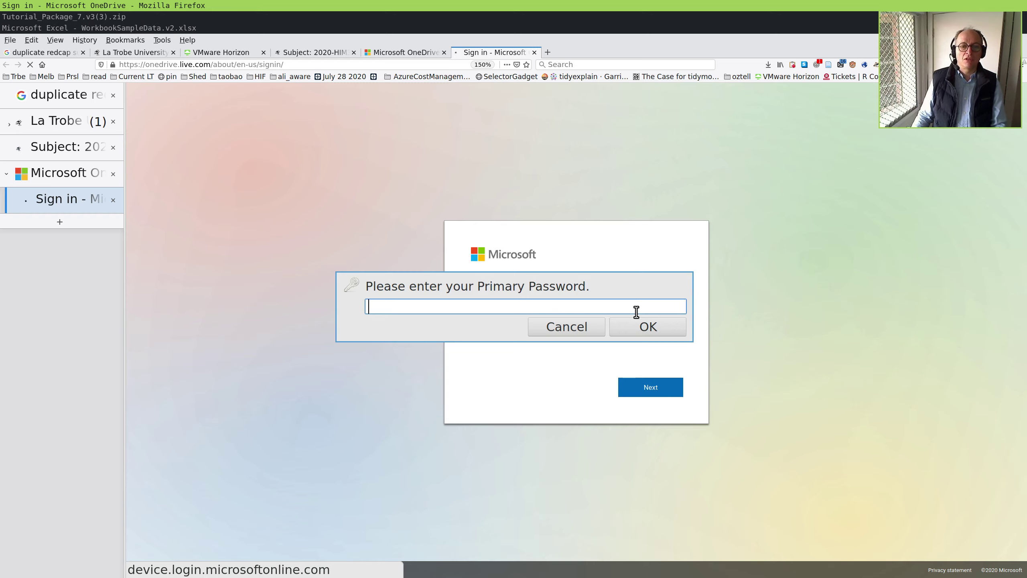
{"action": "type", "text": "*****"}
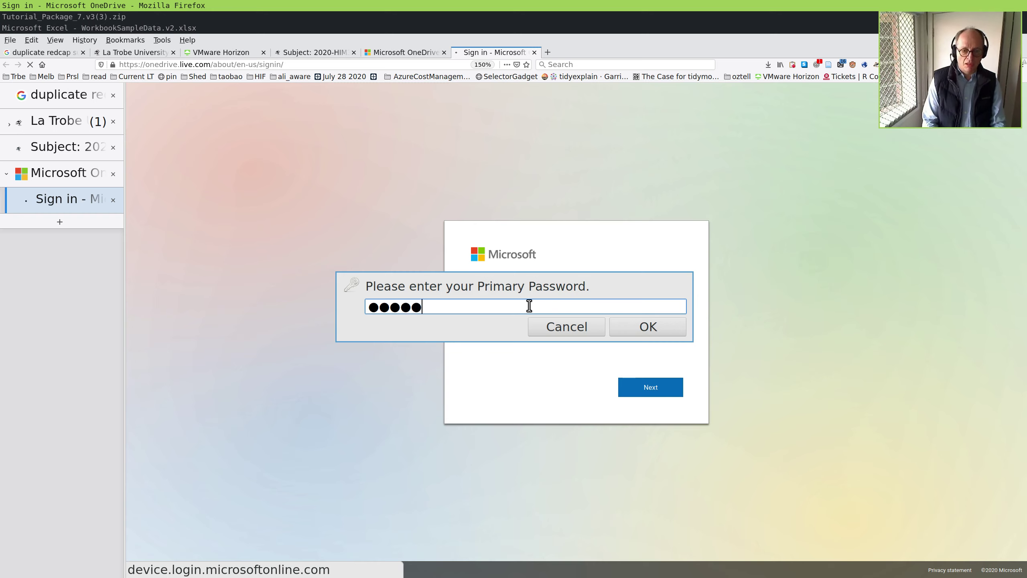
{"action": "type", "text": "***"}
{"action": "key", "text": "Return"}
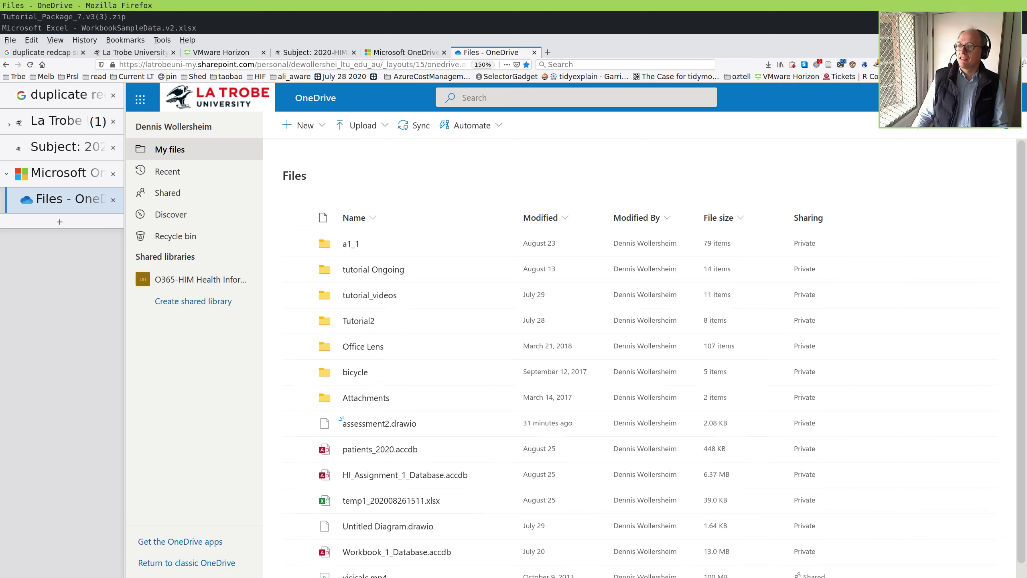
- Drag WorkbookSampleData.v2.xlsx onto OneDrive My files to upload it, then return to La Trobe MyApps
{"action": "left_click_drag", "start_coordinate": [738, 310], "coordinate": [433, 432]}
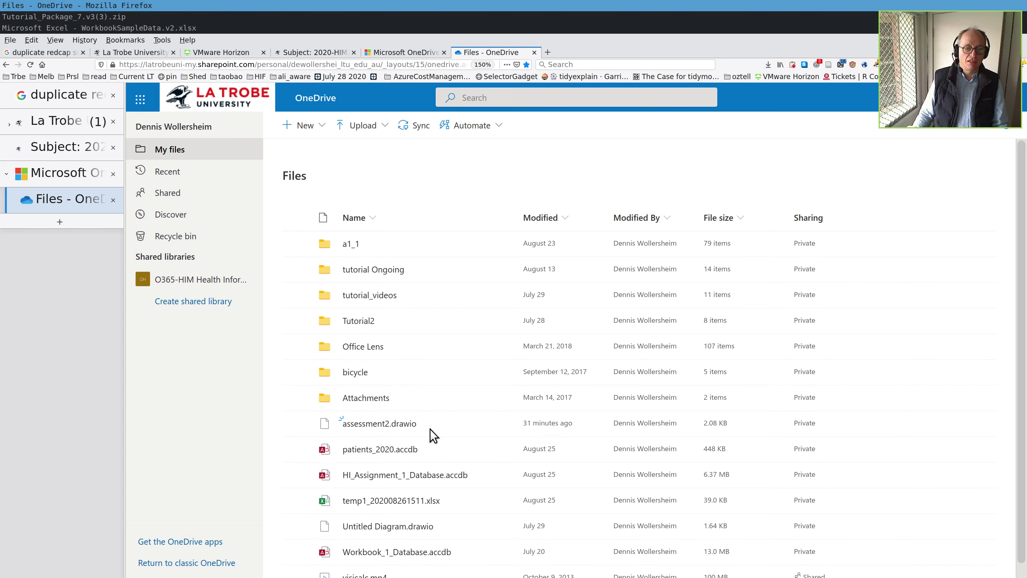
{"action": "scroll", "coordinate": [479, 401], "scroll_direction": "down", "scroll_amount": 2}
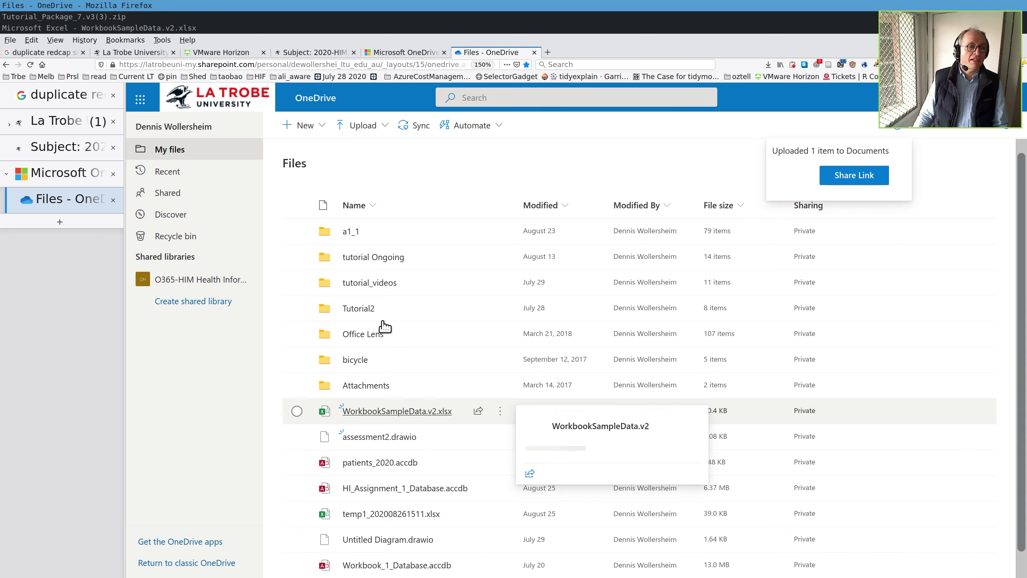
{"action": "left_click", "coordinate": [61, 120]}
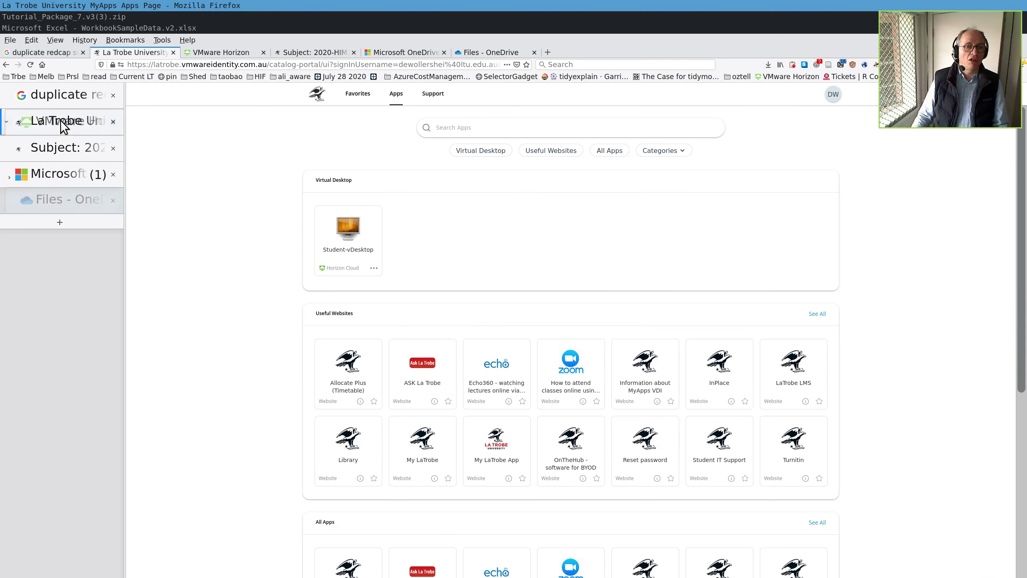
- Open WorkbookSampleData.v2 in Excel from the Horizon OneDrive folder and move that window aside
{"action": "left_click", "coordinate": [51, 152]}
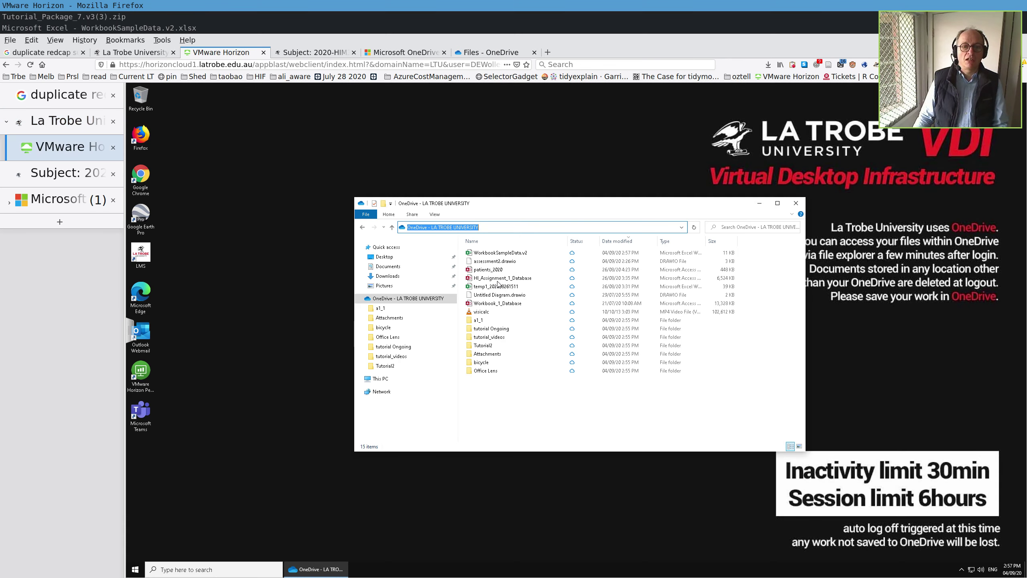
{"action": "double_click", "coordinate": [496, 254]}
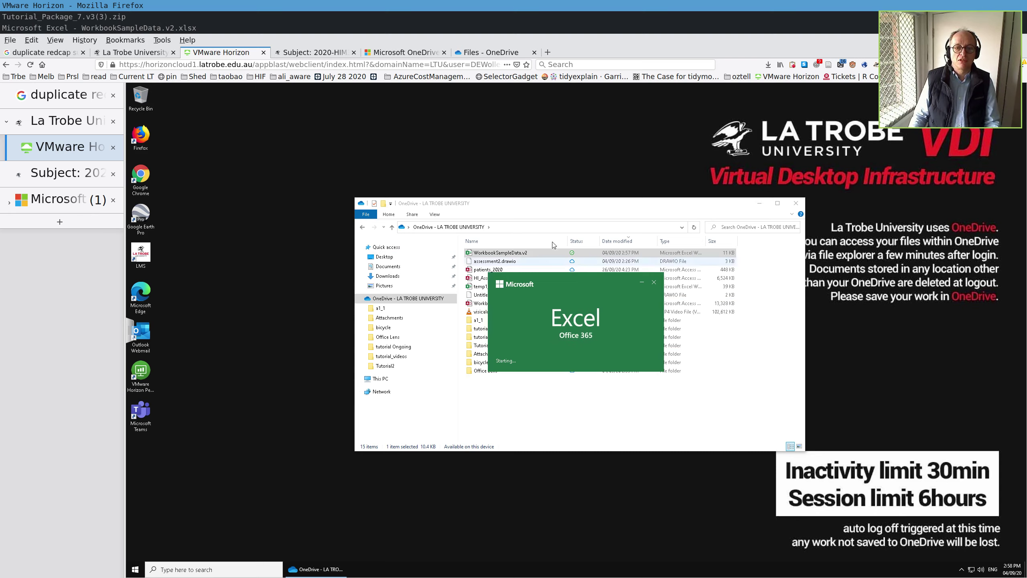
{"action": "left_click_drag", "start_coordinate": [583, 209], "coordinate": [636, 215]}
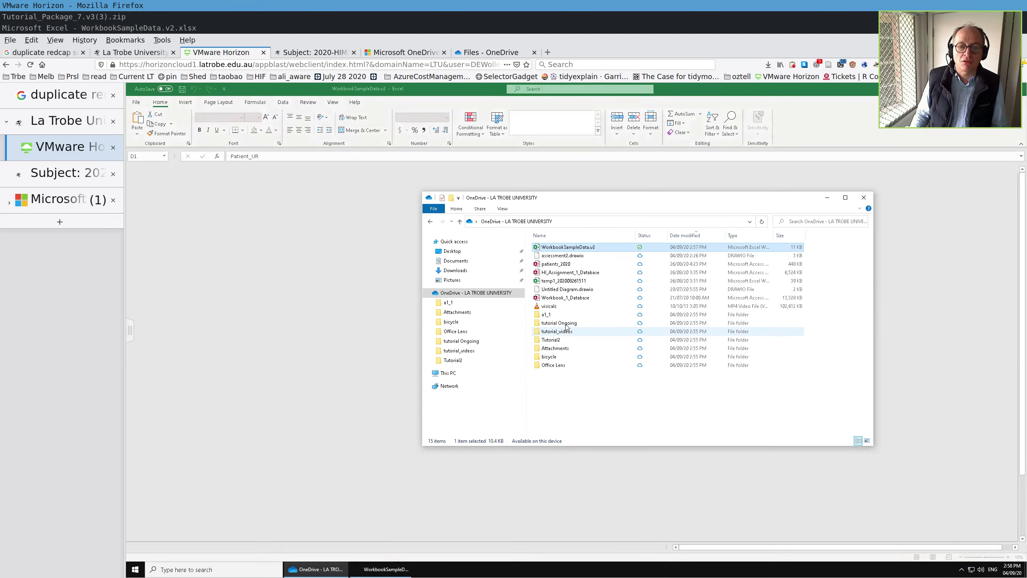
- Navigate from tutorial Ongoing into Tutorial2 and select Tutorial_waiting_list1 - 4 Aug 2020
{"action": "left_click", "coordinate": [566, 324]}
{"action": "double_click", "coordinate": [566, 324]}
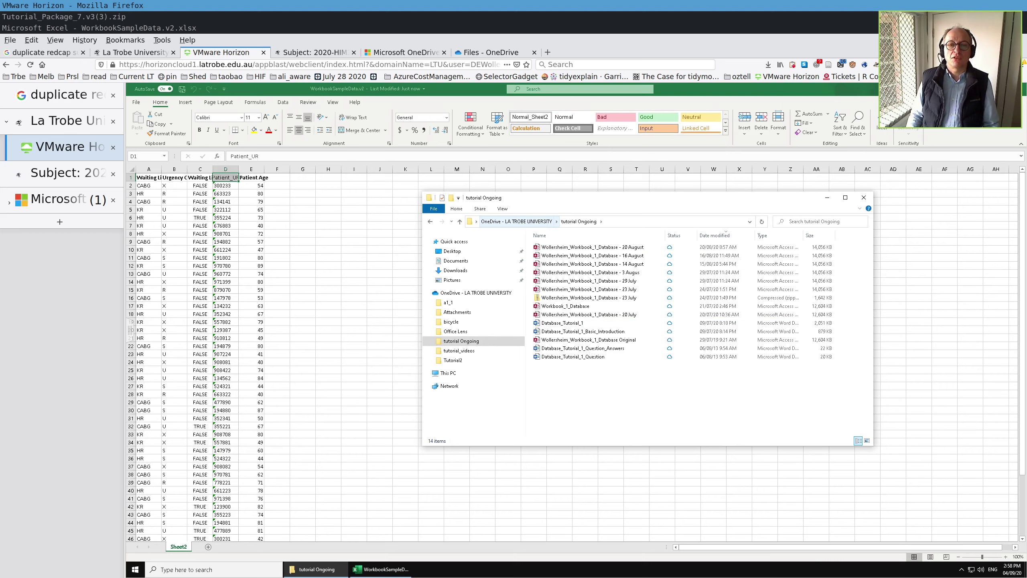
{"action": "left_click", "coordinate": [548, 223]}
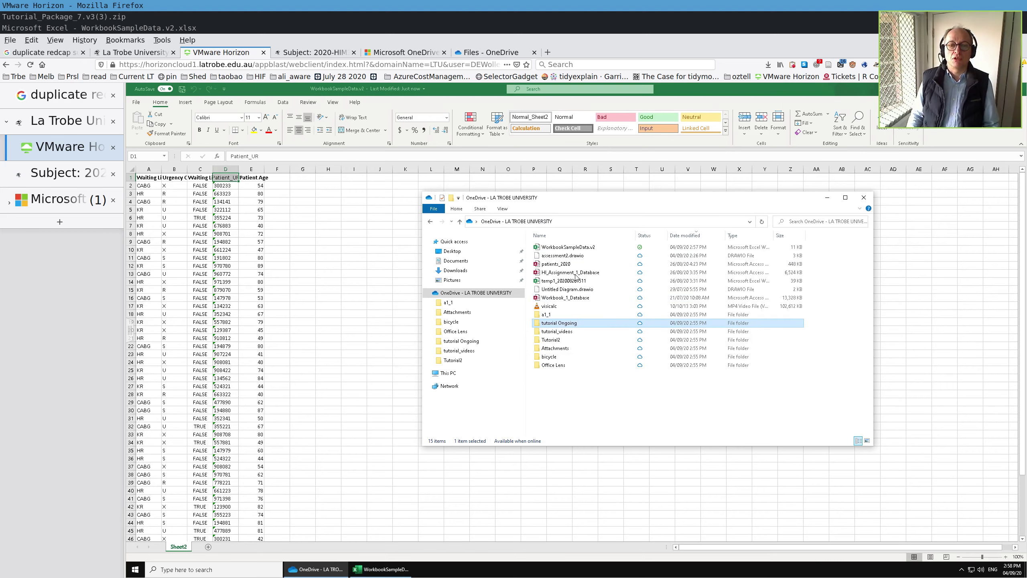
{"action": "left_click", "coordinate": [557, 341]}
{"action": "double_click", "coordinate": [556, 342]}
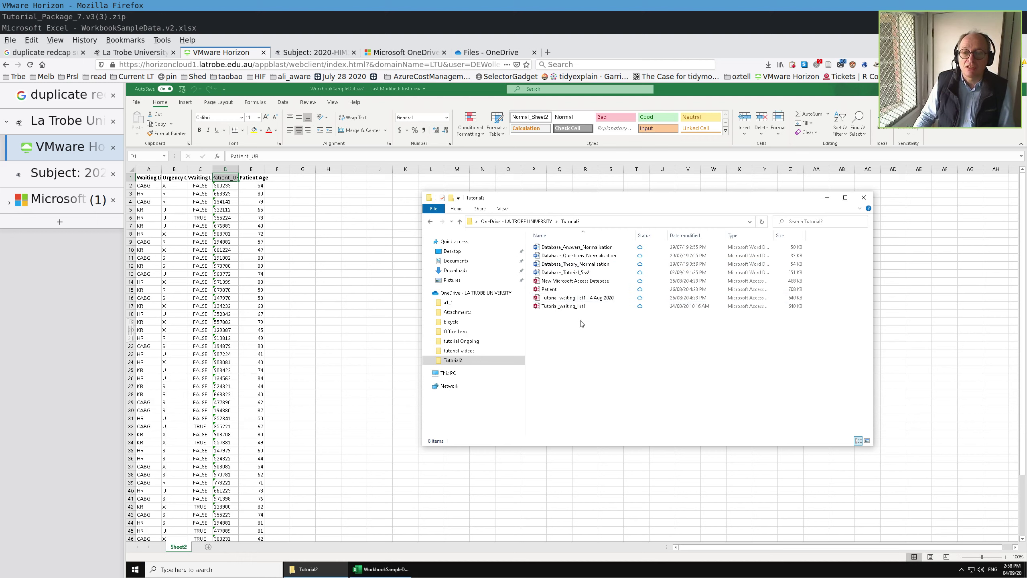
{"action": "right_click", "coordinate": [578, 299]}
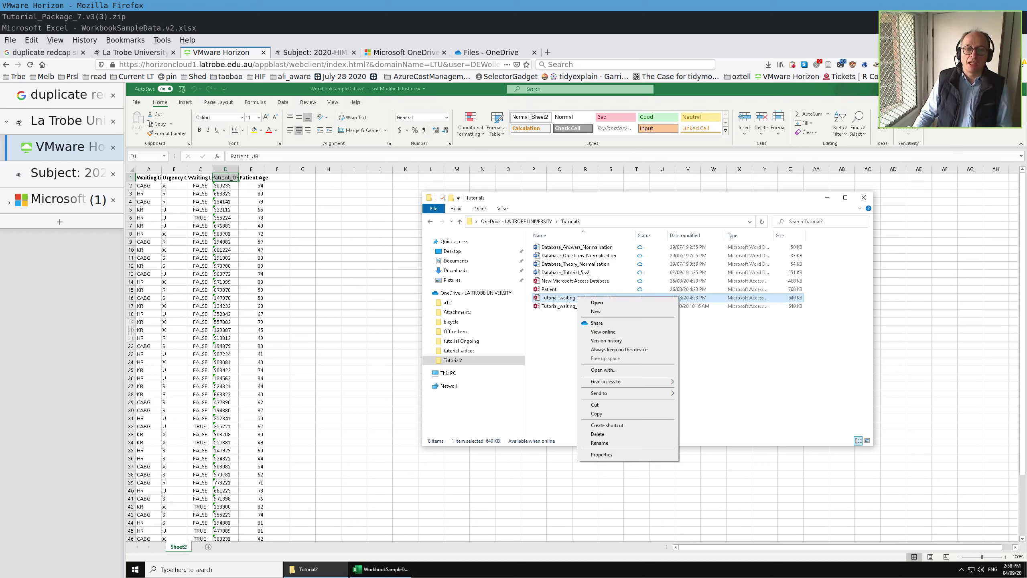
{"action": "left_click", "coordinate": [543, 359]}
{"action": "left_click", "coordinate": [559, 299]}
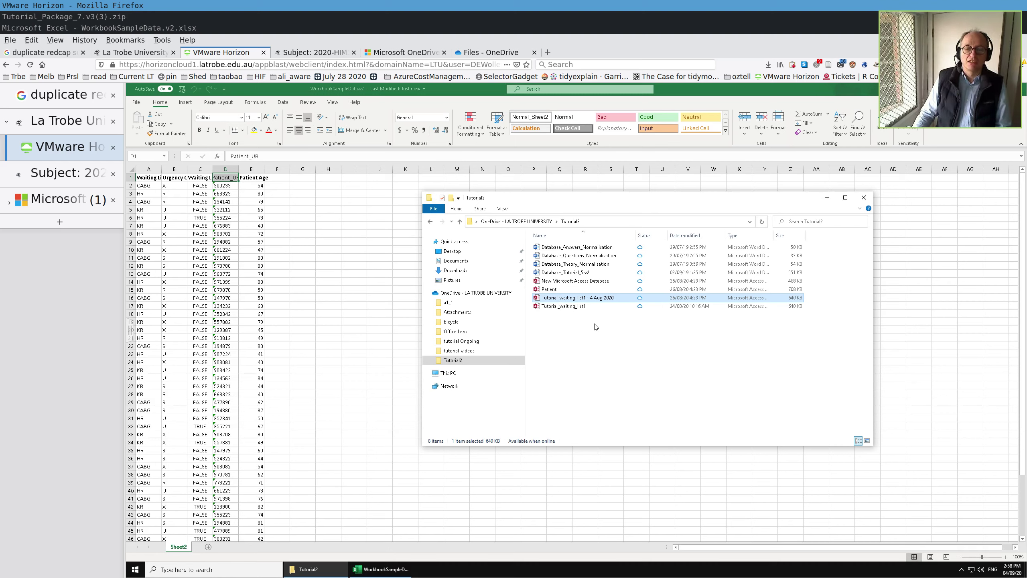
- Copy the Tutorial_waiting_list1 - 4 Aug 2020 database and paste a duplicate into Tutorial2
{"action": "right_click", "coordinate": [559, 299]}
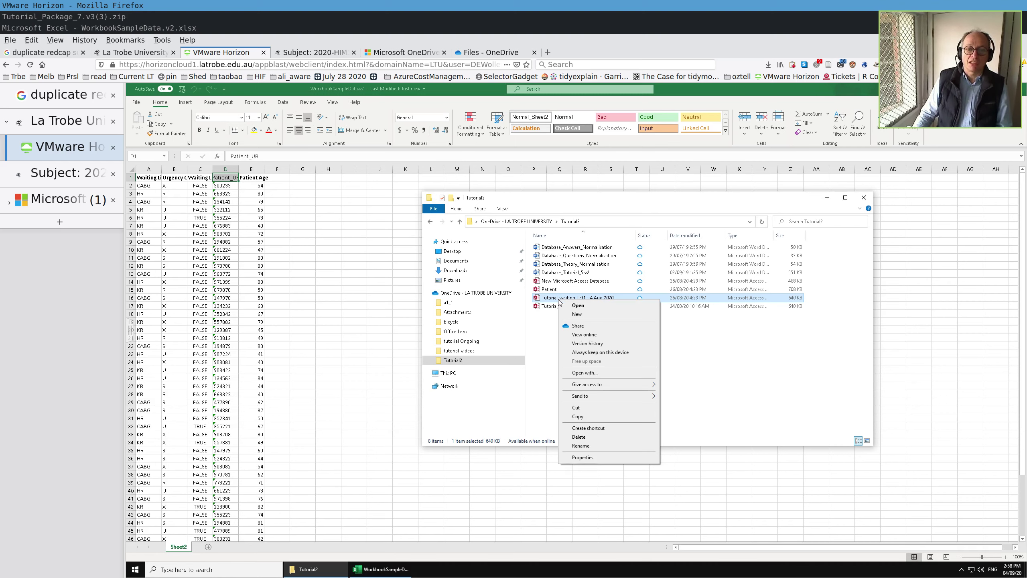
{"action": "left_click", "coordinate": [582, 417]}
{"action": "right_click", "coordinate": [566, 355]}
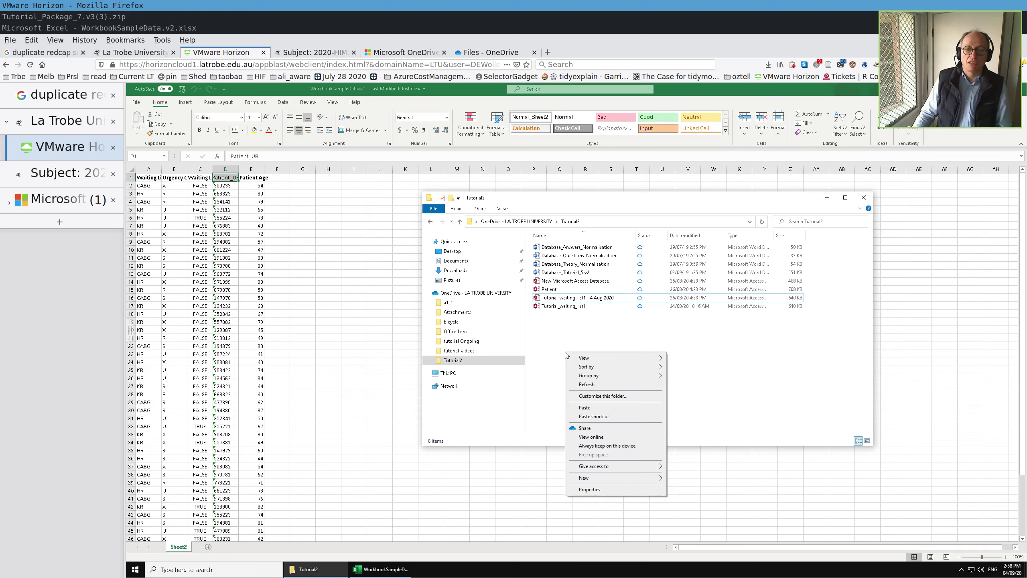
{"action": "left_click", "coordinate": [584, 407]}
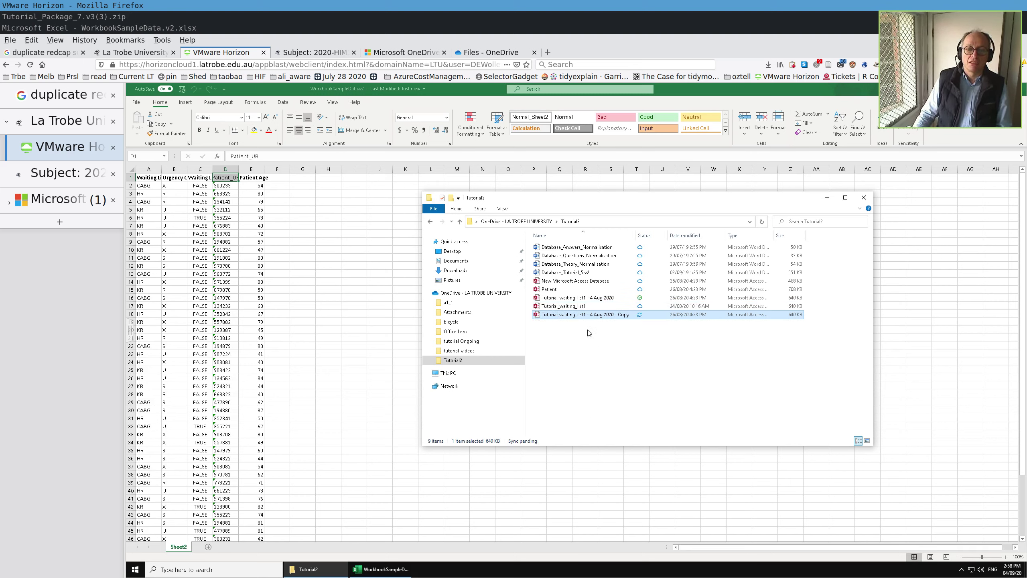
- Rename the copy to 'Tutorial_waiting_list1 - 4 September 2020'
{"action": "right_click", "coordinate": [593, 314]}
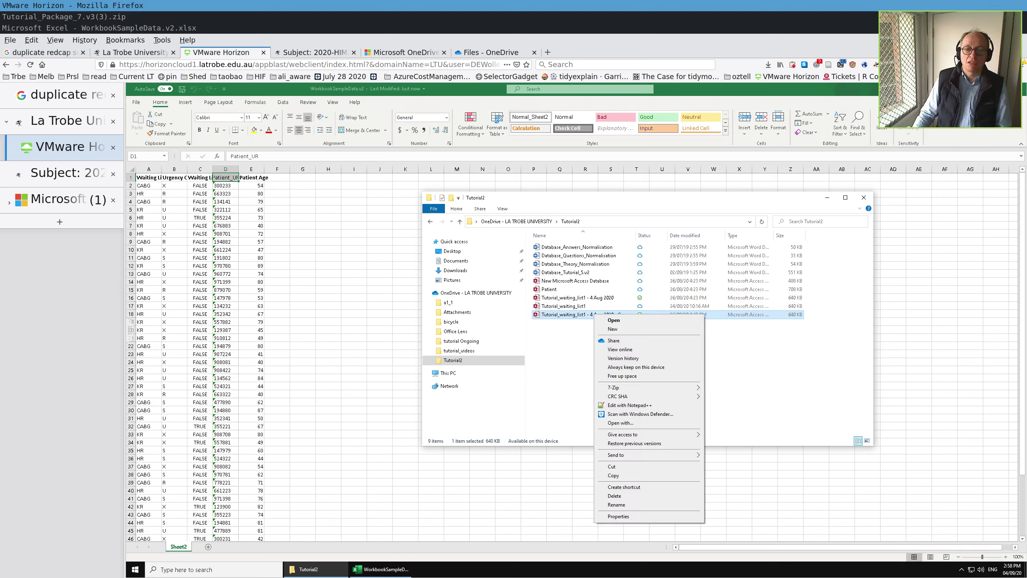
{"action": "left_click", "coordinate": [616, 504]}
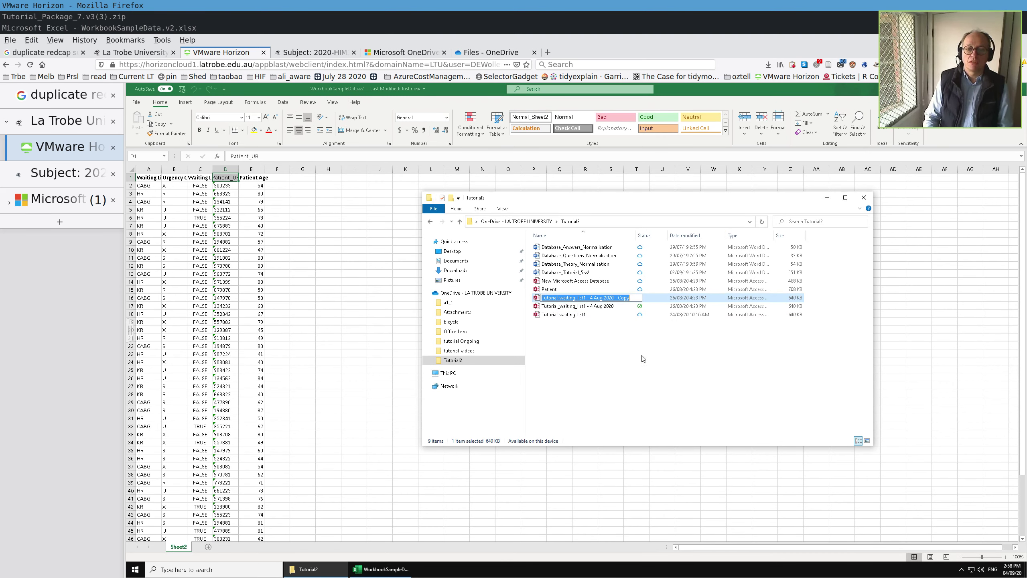
{"action": "key", "text": "End"}
{"action": "key", "text": "BackSpace"}
{"action": "key", "text": "BackSpace"}
{"action": "key", "text": "BackSpace"}
{"action": "key", "text": "BackSpace"}
{"action": "key", "text": "BackSpace"}
{"action": "key", "text": "BackSpace"}
{"action": "key", "text": "BackSpace"}
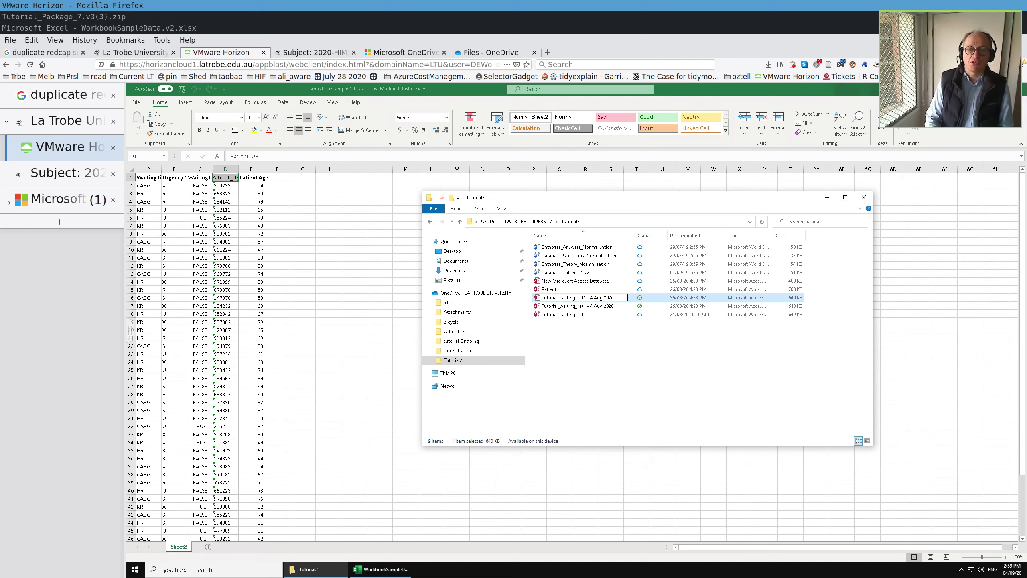
{"action": "key", "text": "BackSpace"}
{"action": "key", "text": "BackSpace"}
{"action": "key", "text": "BackSpace"}
{"action": "key", "text": "BackSpace"}
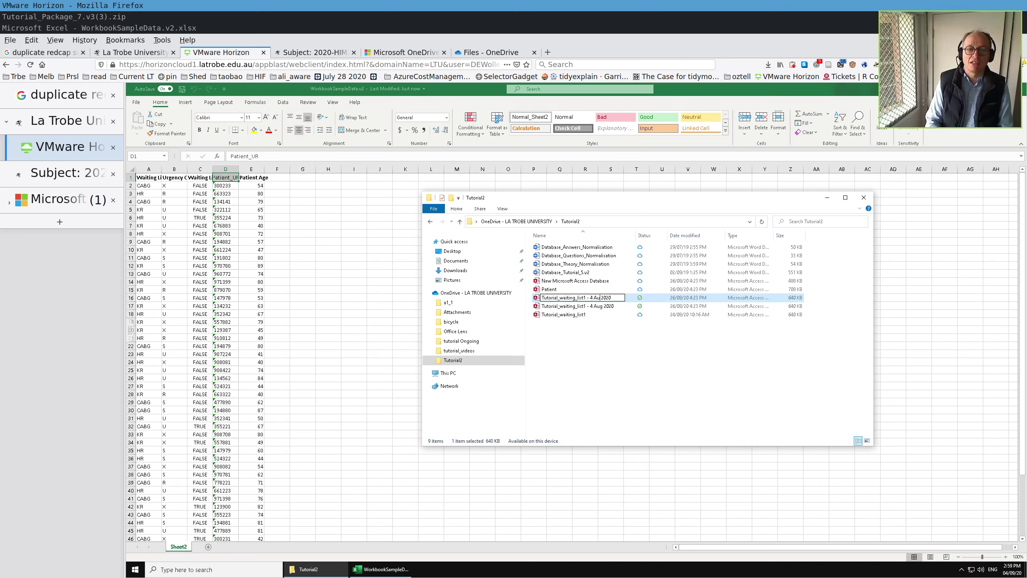
{"action": "type", "text": "September"}
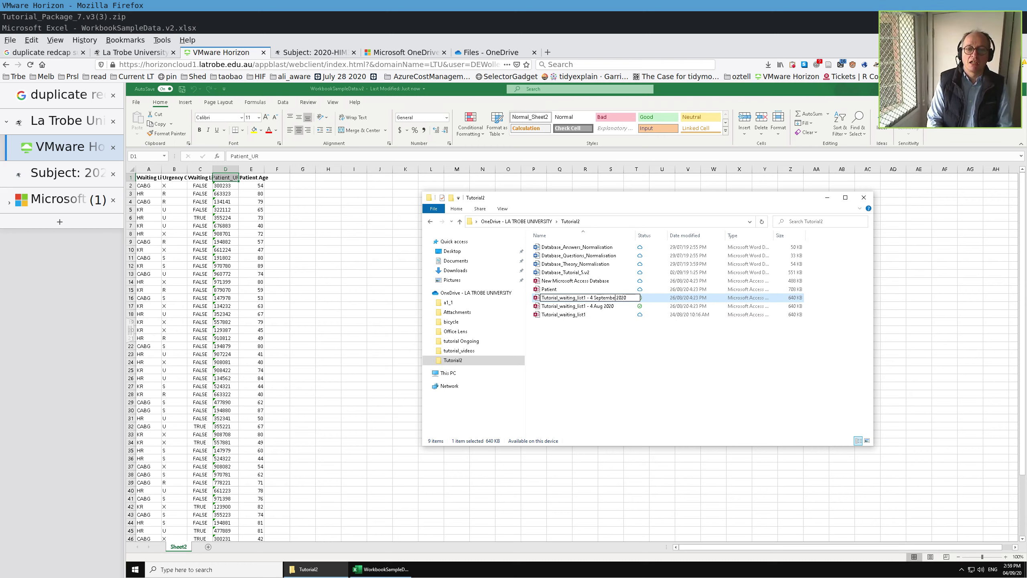
{"action": "key", "text": "Return"}
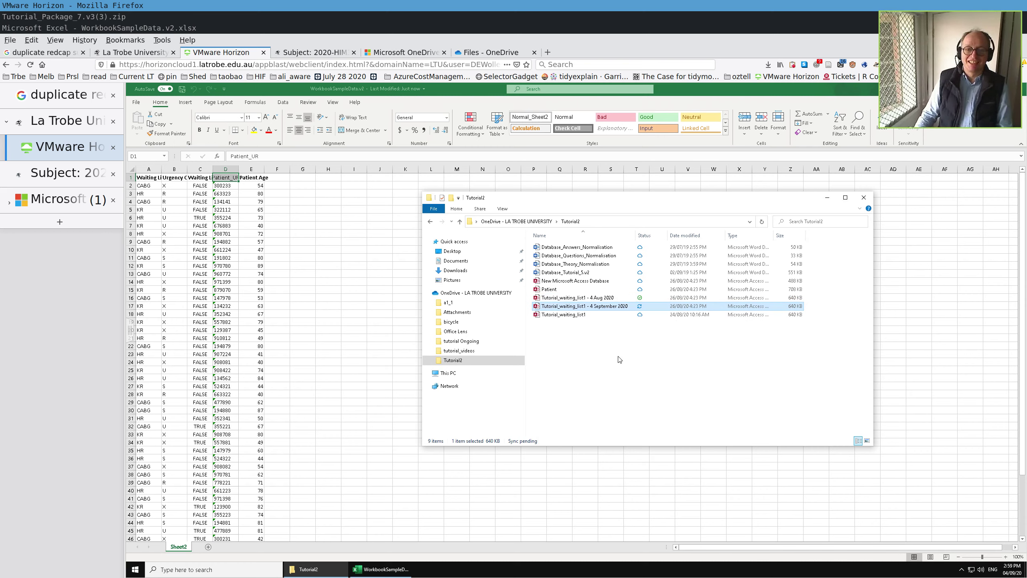
- Open the 4 September 2020 database and place Access on the right beside the Excel sheet
{"action": "double_click", "coordinate": [598, 309]}
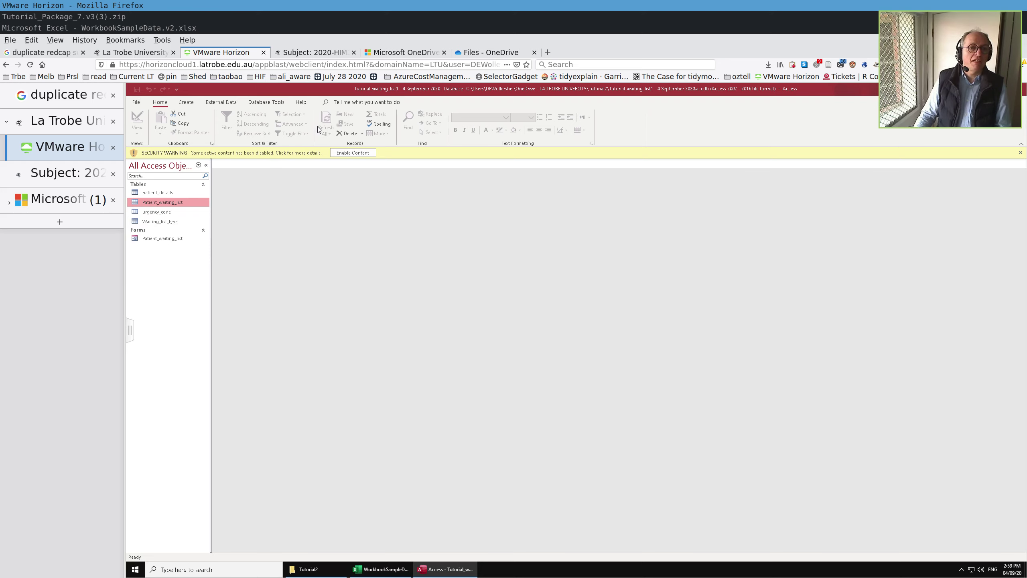
{"action": "left_click_drag", "start_coordinate": [361, 92], "coordinate": [1025, 248]}
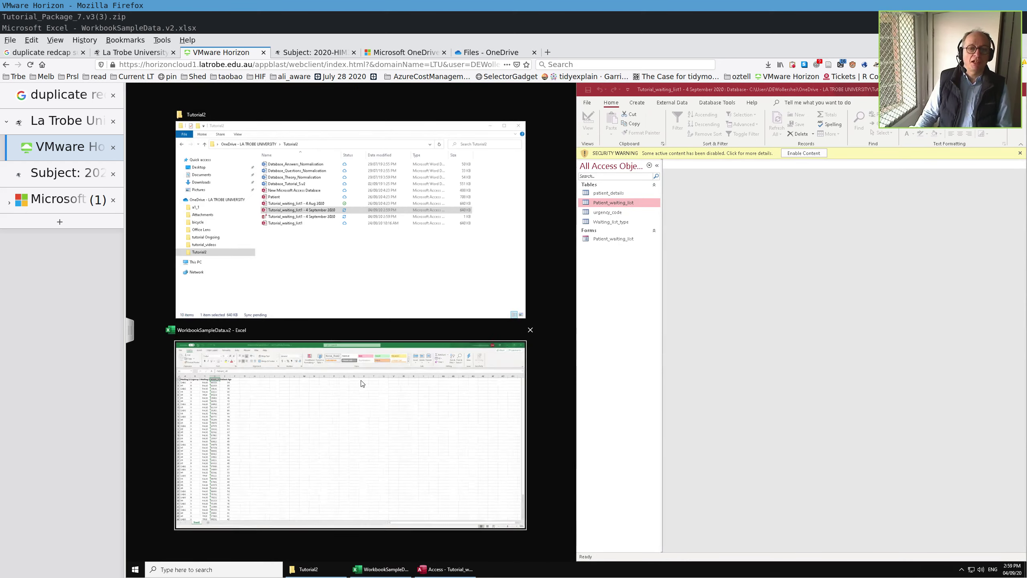
{"action": "left_click", "coordinate": [360, 385]}
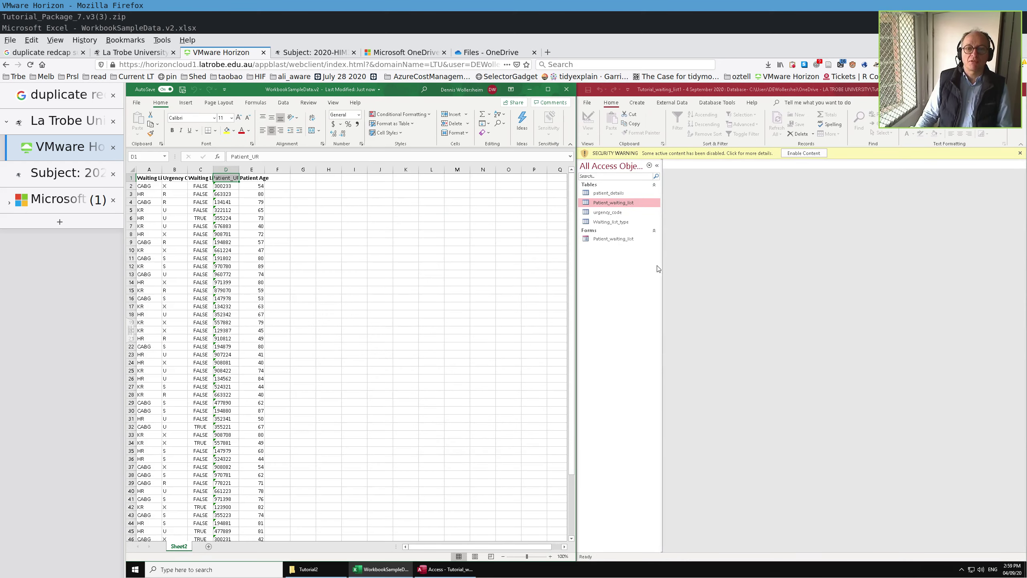
{"action": "left_click", "coordinate": [617, 205]}
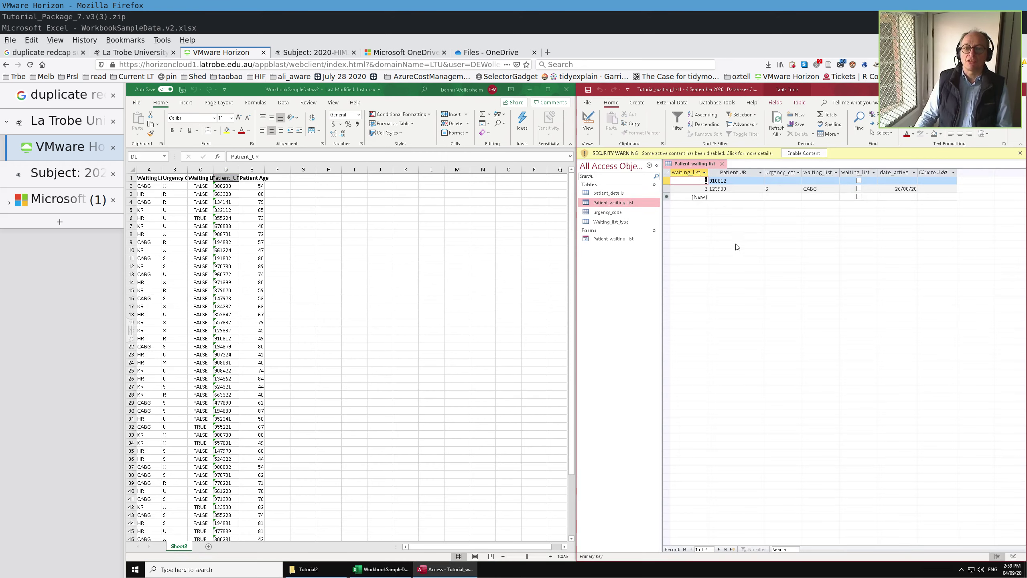
- Autofit waiting_list_id and widen the waiting_list_type and waiting_list_status columns to show full headers
{"action": "left_click", "coordinate": [705, 173]}
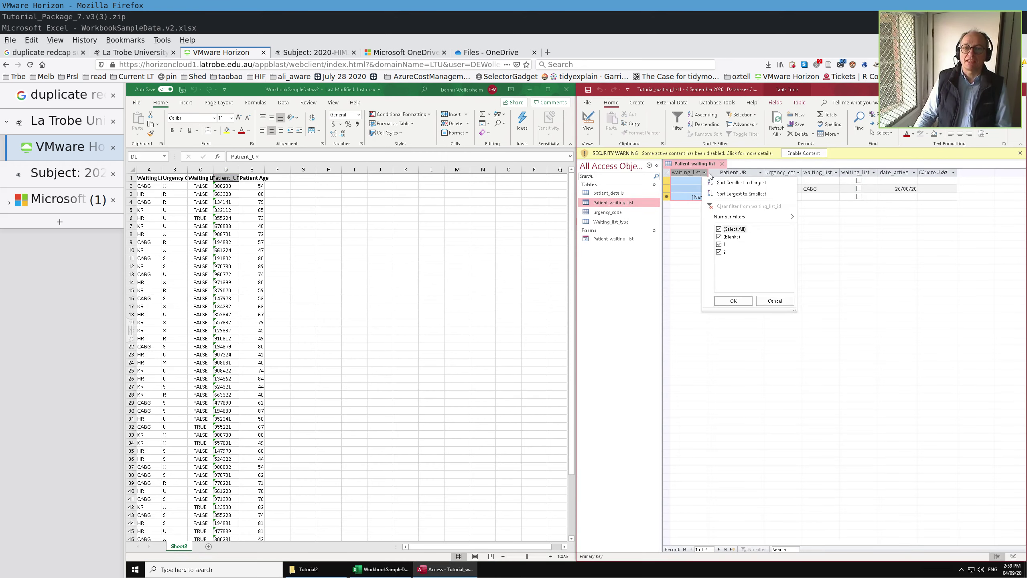
{"action": "key", "text": "Escape"}
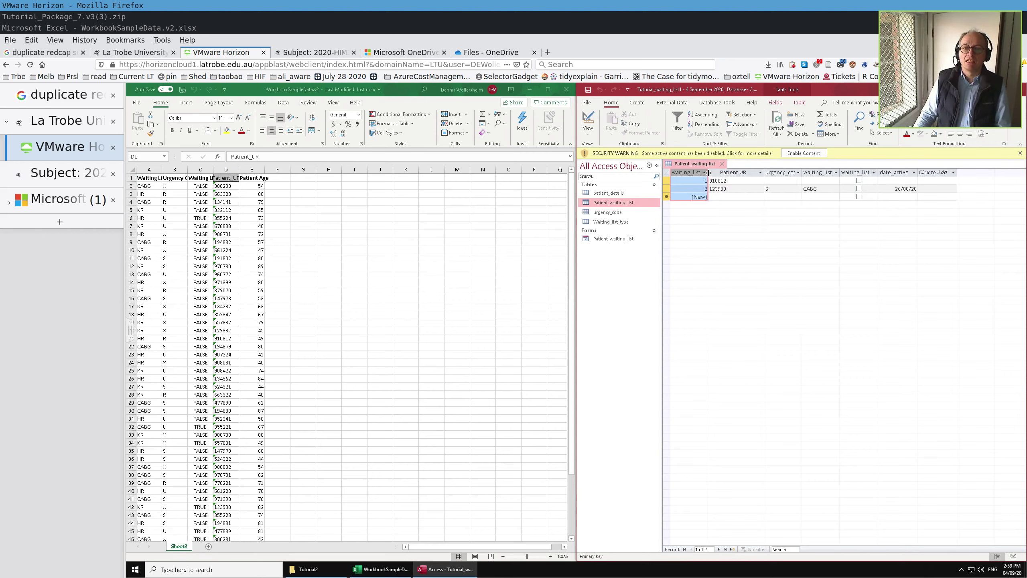
{"action": "double_click", "coordinate": [708, 173]}
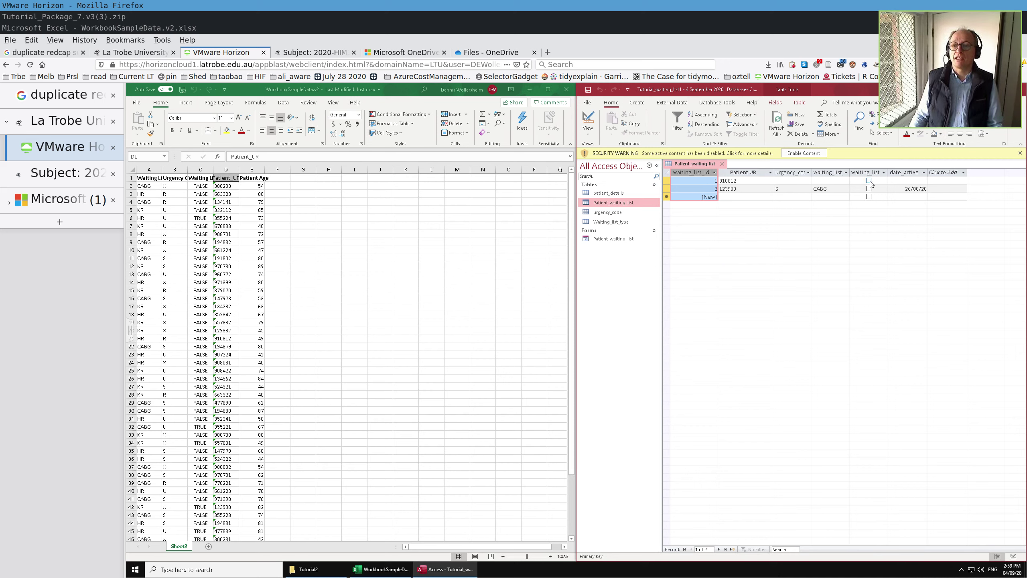
{"action": "left_click_drag", "start_coordinate": [850, 172], "coordinate": [879, 172]}
{"action": "left_click", "coordinate": [913, 173]}
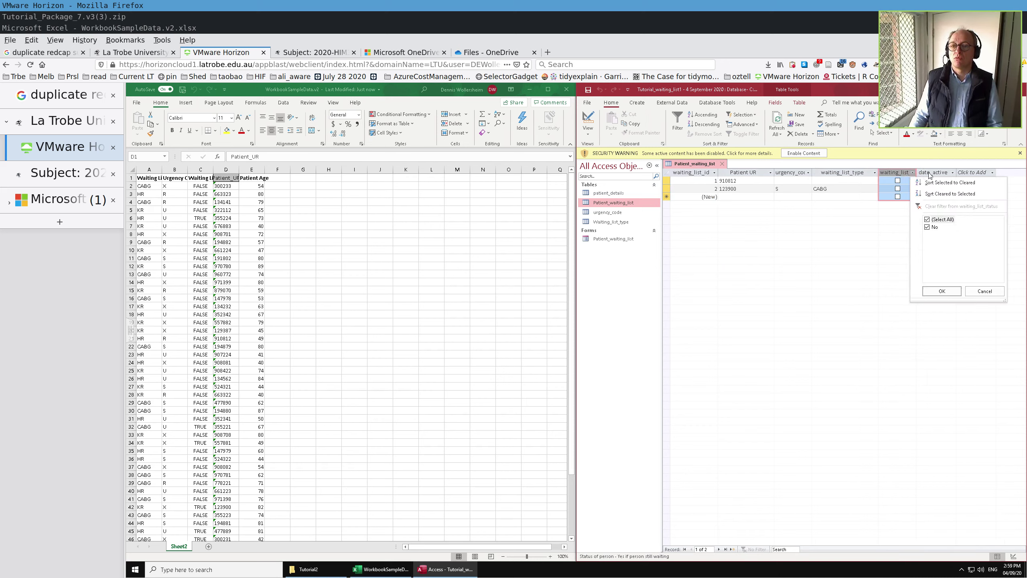
{"action": "key", "text": "Escape"}
{"action": "left_click_drag", "start_coordinate": [918, 172], "coordinate": [940, 172]}
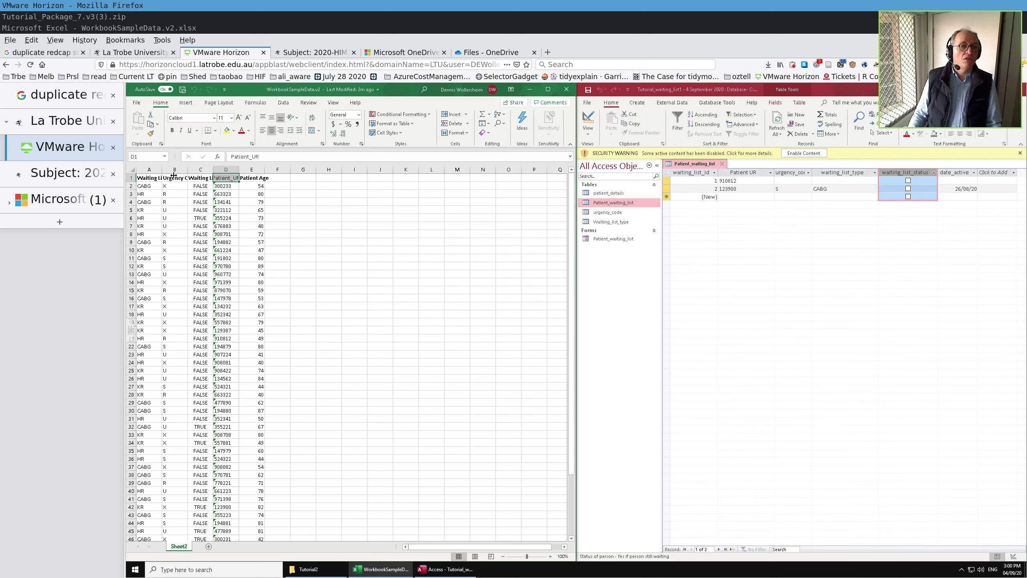
- Autofit columns A–D to fit Waiting List Code, Urgency Code, Waiting List status and Patient_UR
{"action": "double_click", "coordinate": [162, 170]}
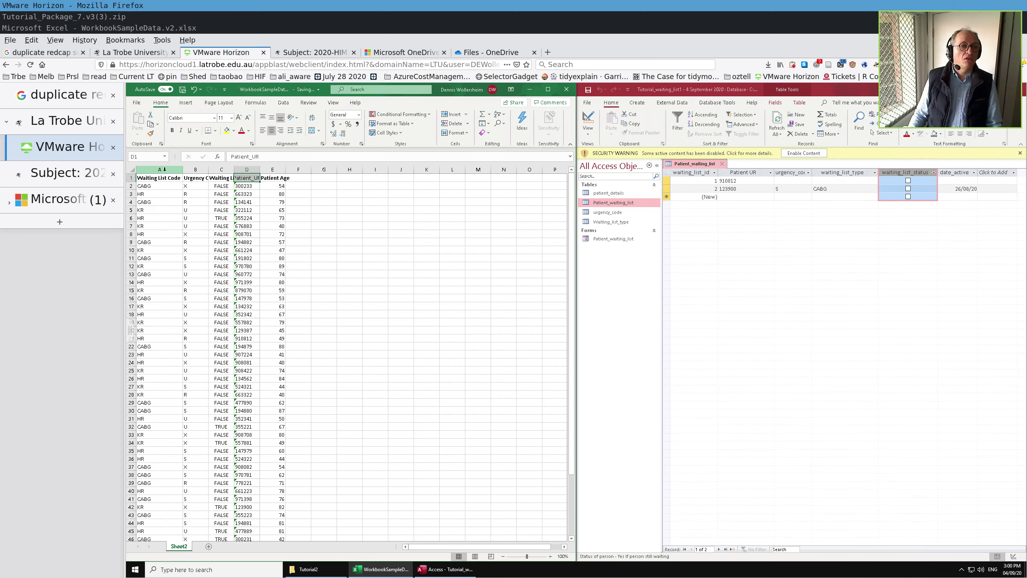
{"action": "double_click", "coordinate": [208, 170]}
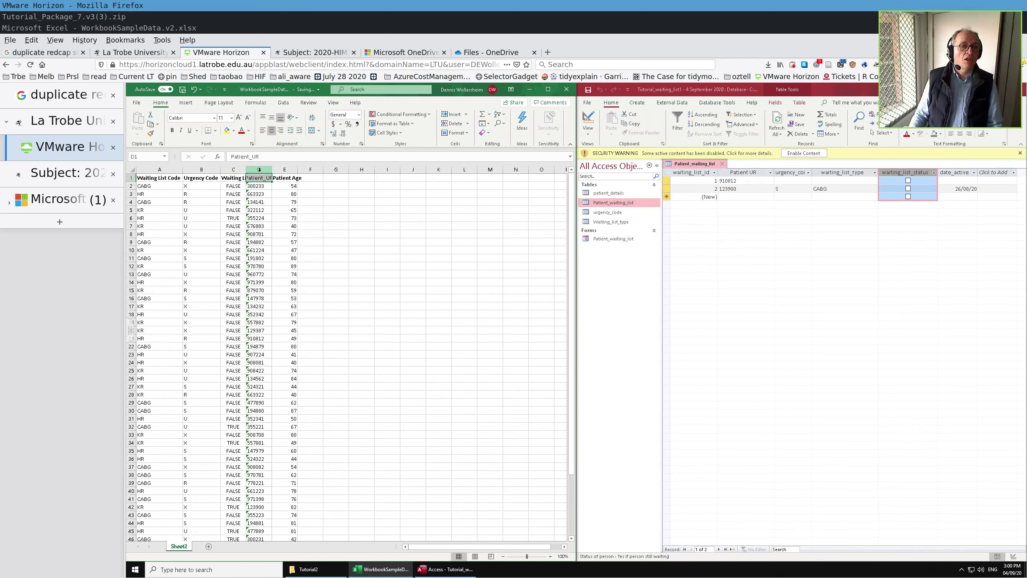
{"action": "double_click", "coordinate": [246, 170]}
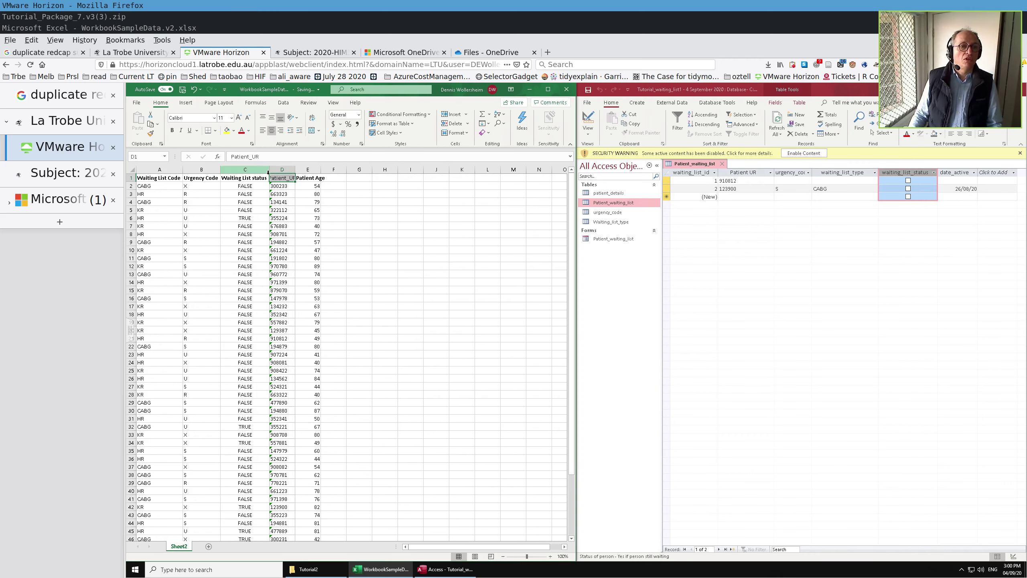
{"action": "left_click", "coordinate": [292, 170]}
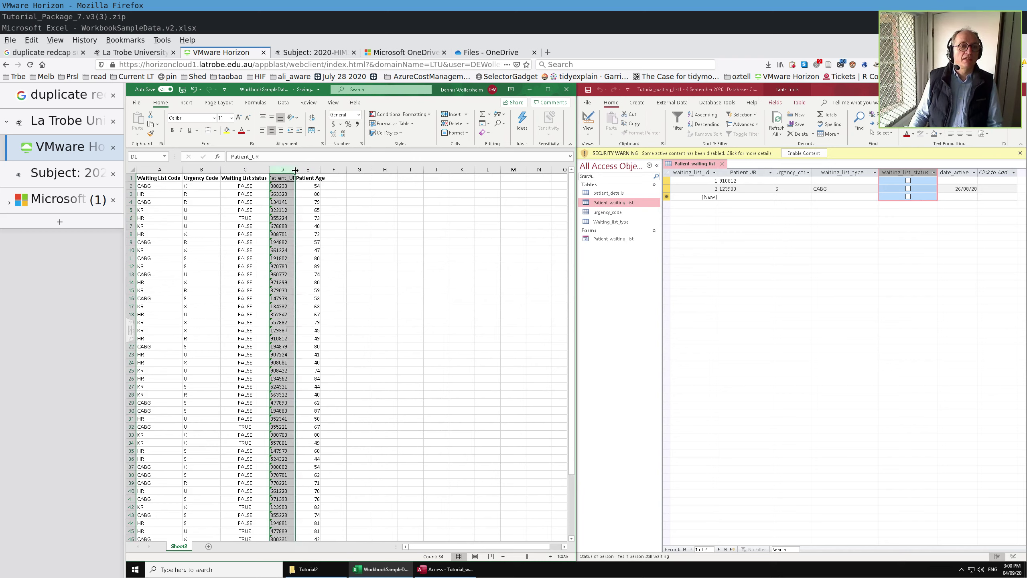
{"action": "double_click", "coordinate": [295, 170]}
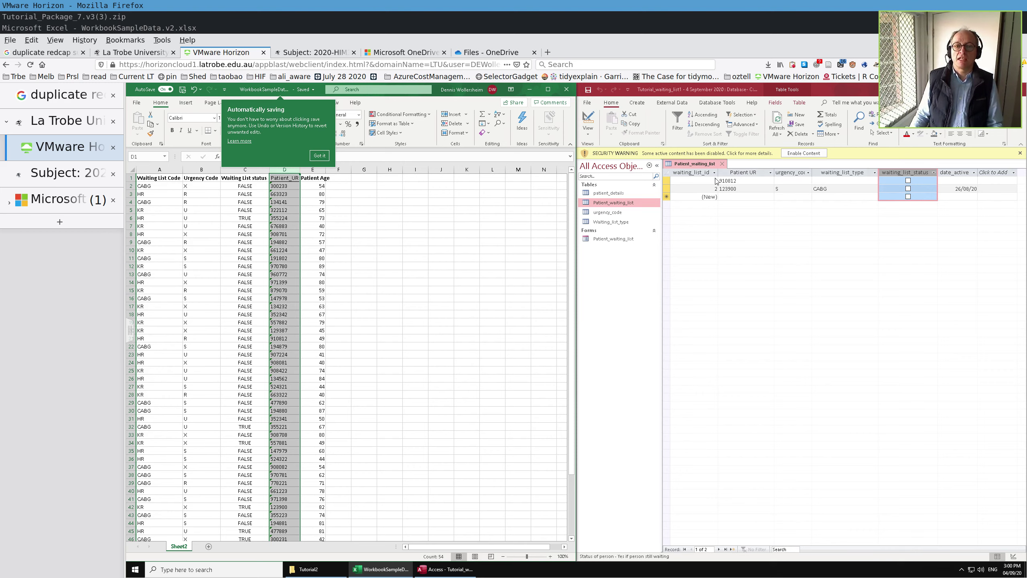
- Open patient_details, then return to Patient_waiting_list and select its waiting_list_id column
{"action": "double_click", "coordinate": [618, 195]}
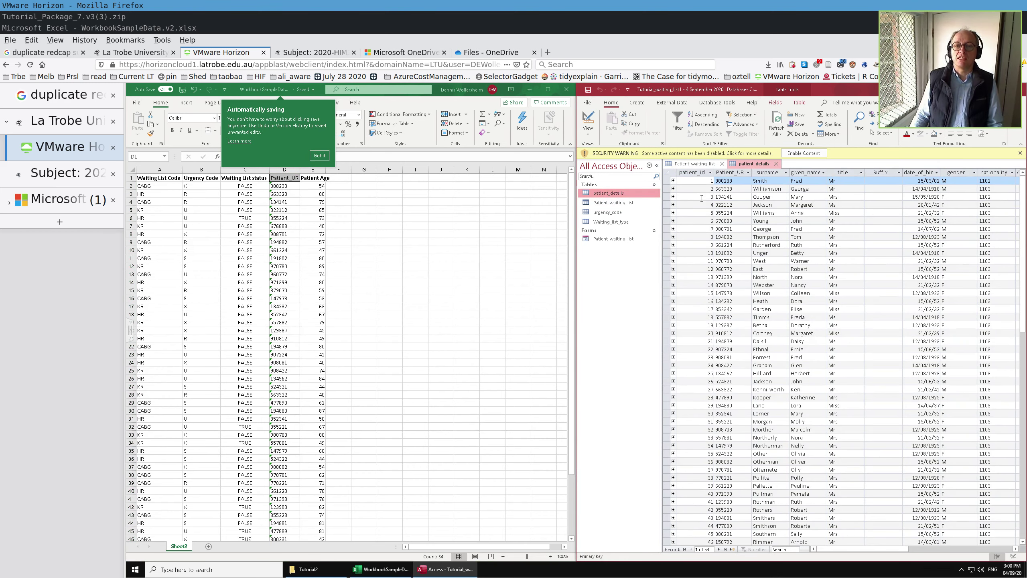
{"action": "double_click", "coordinate": [614, 202]}
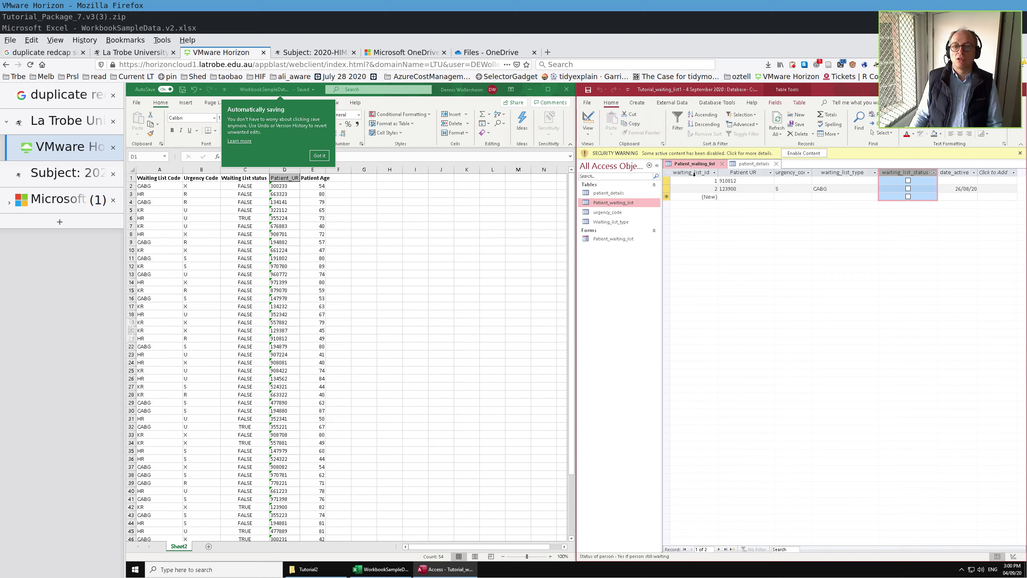
{"action": "left_click", "coordinate": [693, 174]}
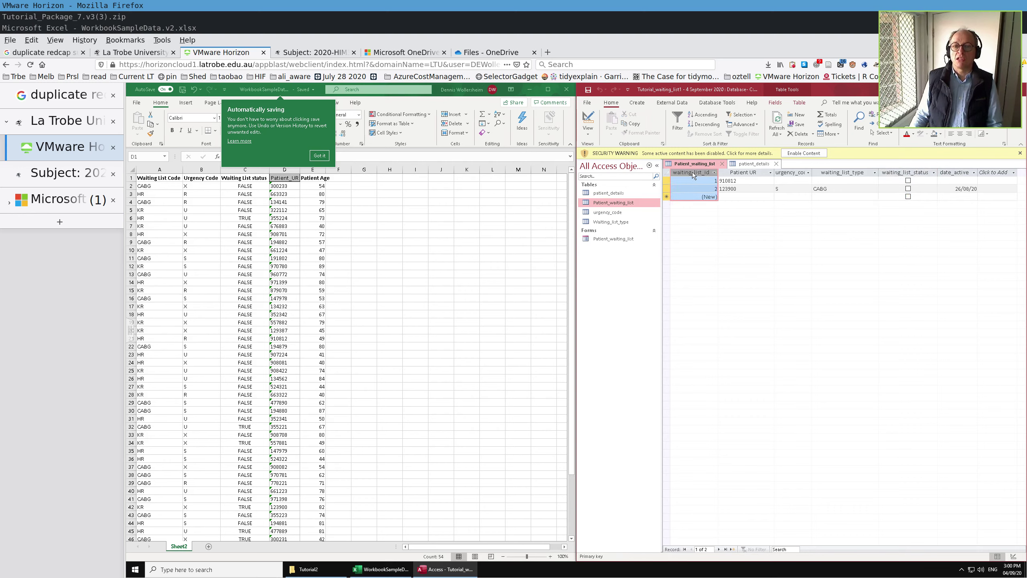
- Move waiting_list_id after date_active and put waiting_list_type, urgency_code, waiting_list_status first
{"action": "left_click_drag", "start_coordinate": [692, 172], "coordinate": [989, 170]}
{"action": "left_click", "coordinate": [992, 172]}
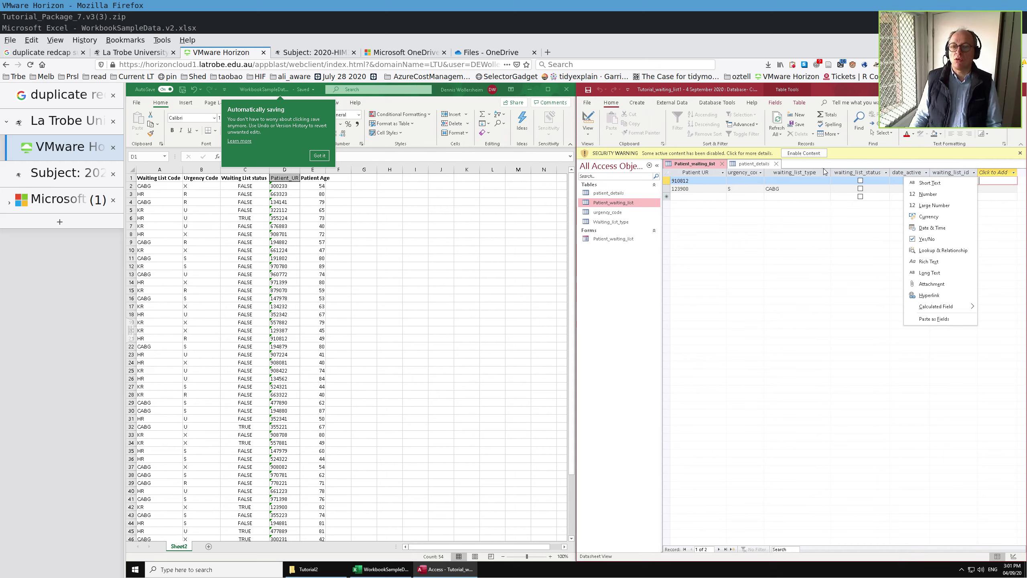
{"action": "key", "text": "Escape"}
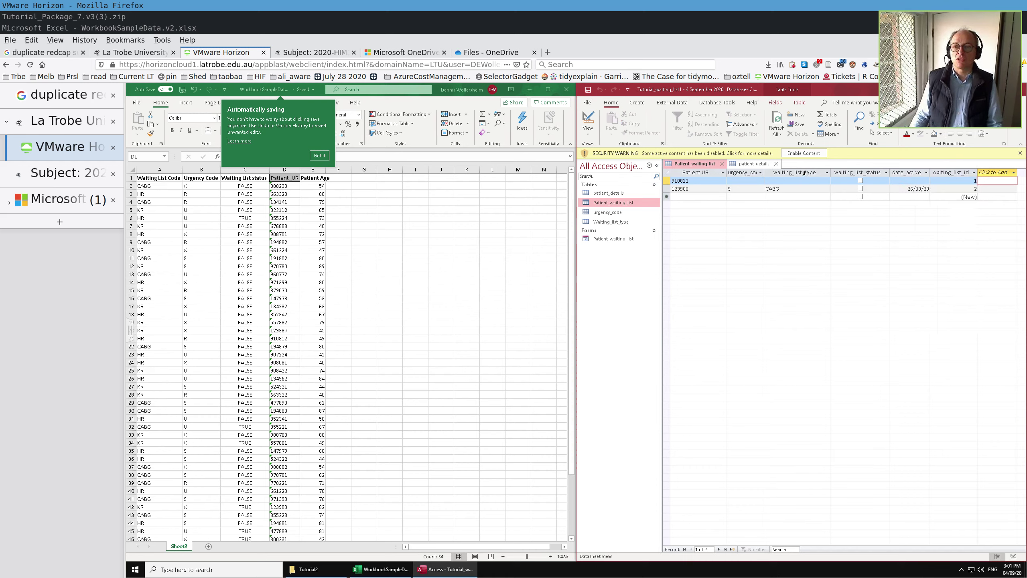
{"action": "left_click", "coordinate": [800, 173]}
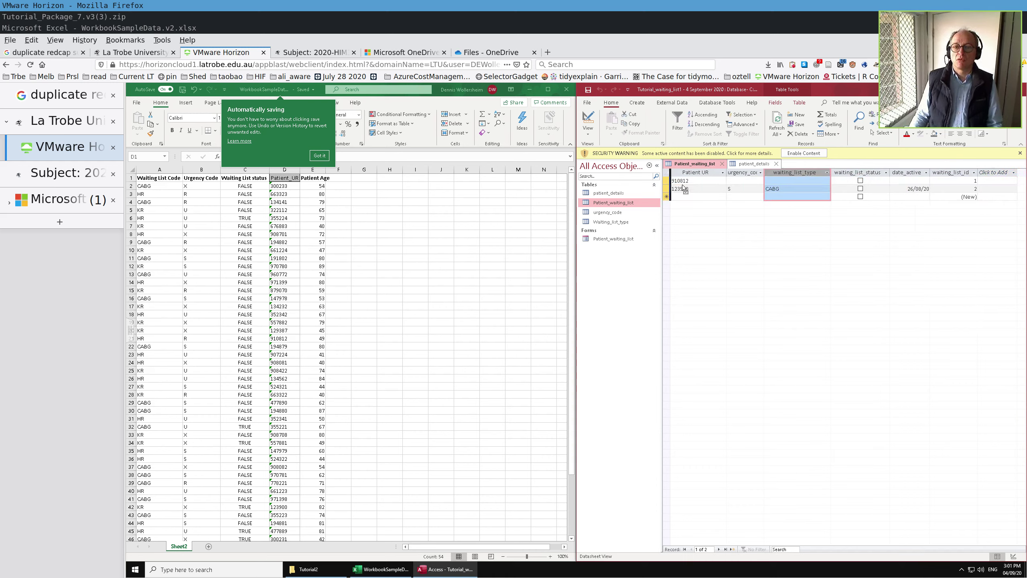
{"action": "left_click_drag", "start_coordinate": [684, 189], "coordinate": [682, 188]}
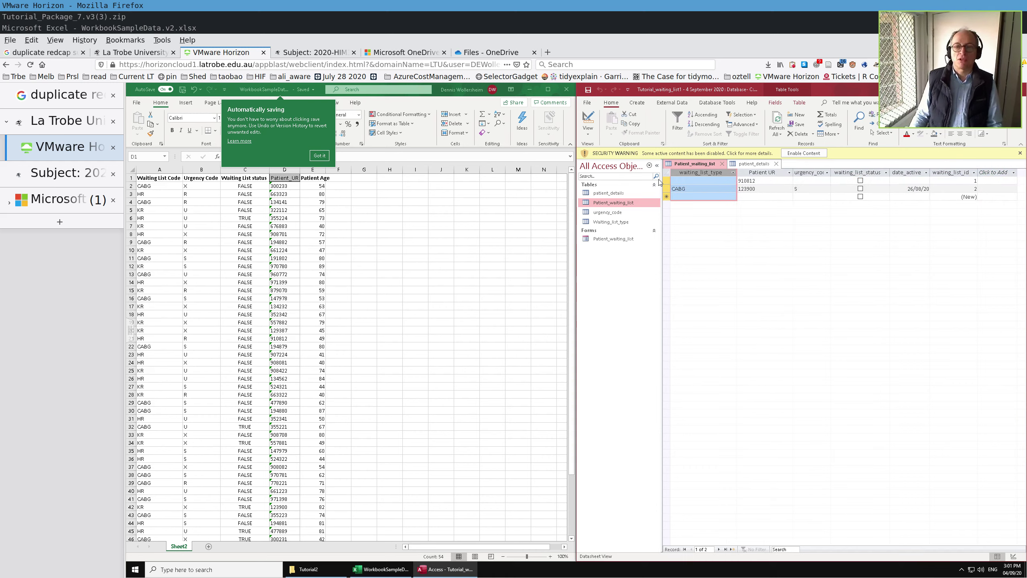
{"action": "left_click", "coordinate": [812, 174]}
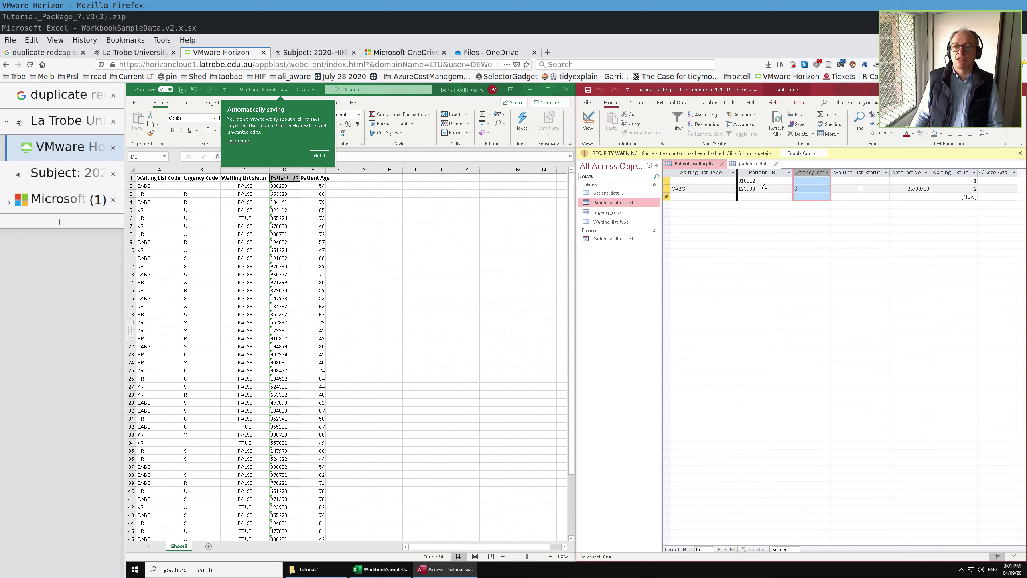
{"action": "left_click_drag", "start_coordinate": [761, 179], "coordinate": [759, 179]}
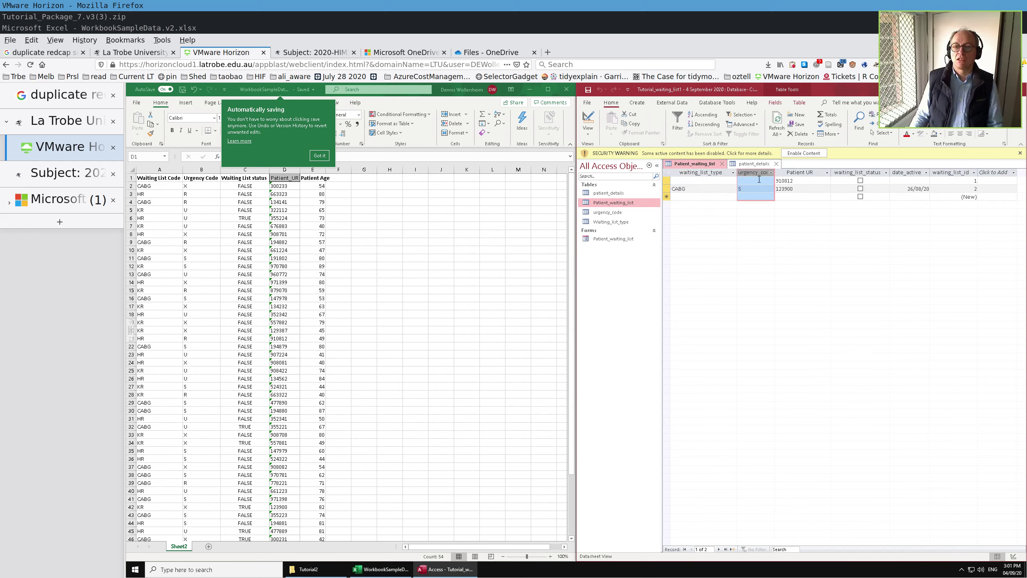
{"action": "left_click", "coordinate": [861, 174]}
{"action": "left_click_drag", "start_coordinate": [862, 175], "coordinate": [775, 176]}
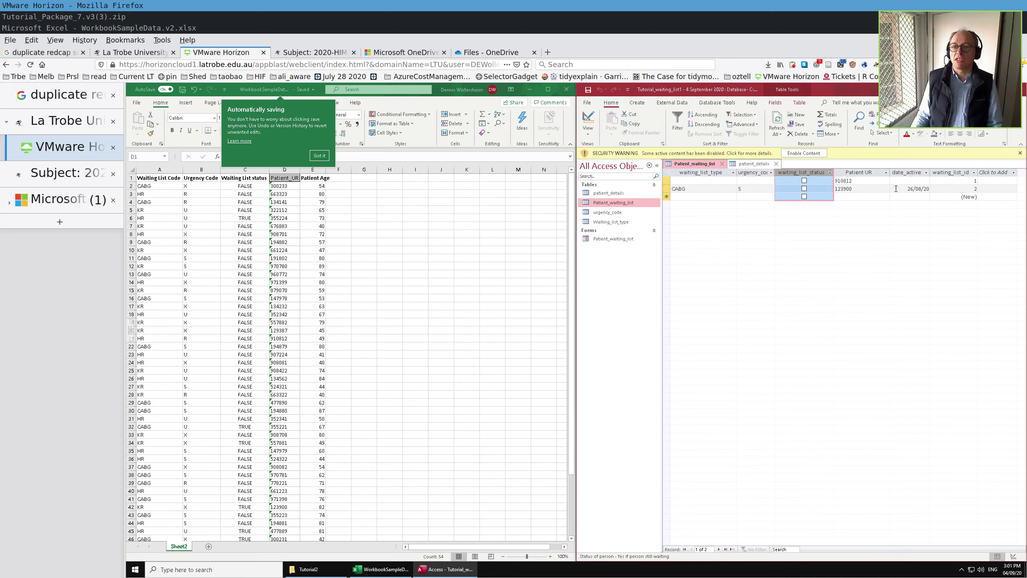
- Clear the Patient Age column and copy the waiting-list rows A2:D54 in Excel
{"action": "left_click", "coordinate": [315, 170], "text": "shift"}
{"action": "left_click", "coordinate": [320, 165]}
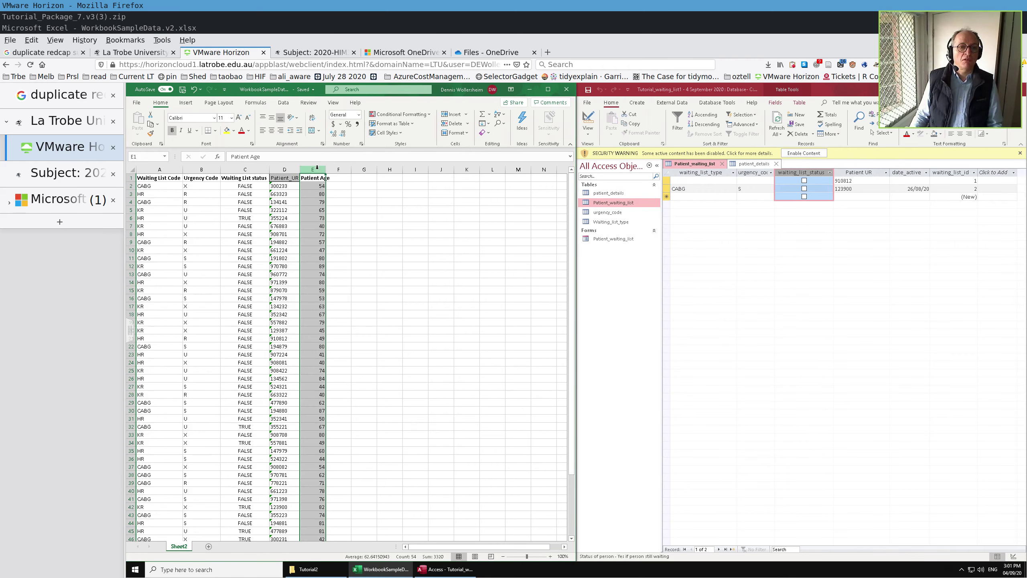
{"action": "key", "text": "Delete"}
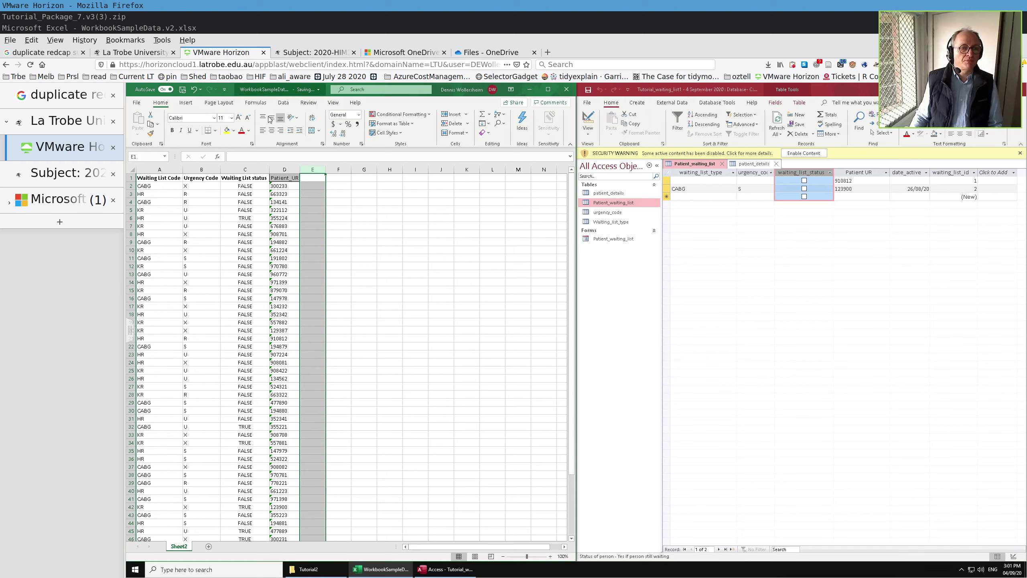
{"action": "left_click", "coordinate": [160, 187]}
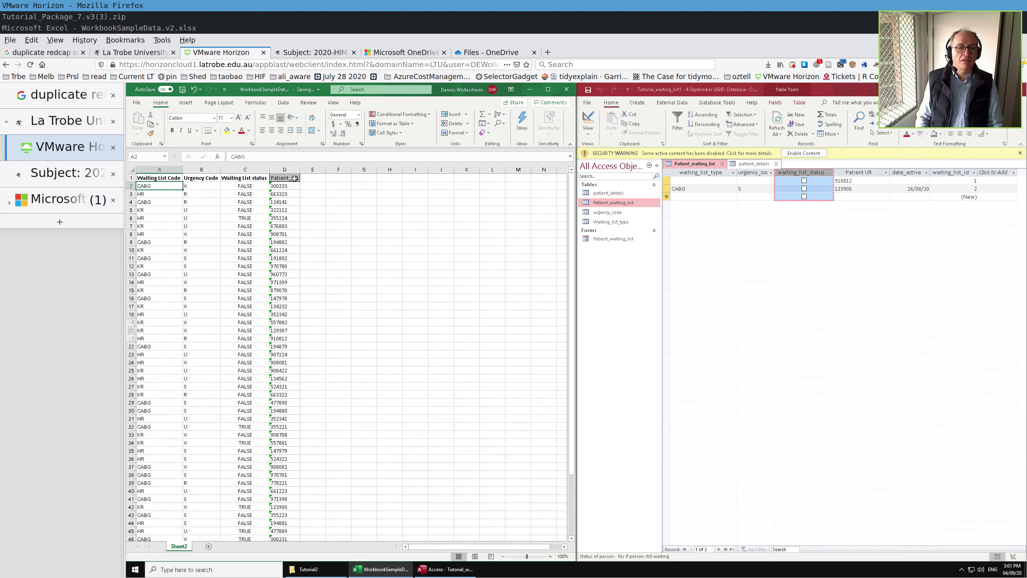
{"action": "key", "text": "ctrl+shift+Down"}
{"action": "key", "text": "shift+Right"}
{"action": "key", "text": "shift+Right"}
{"action": "key", "text": "shift+Right"}
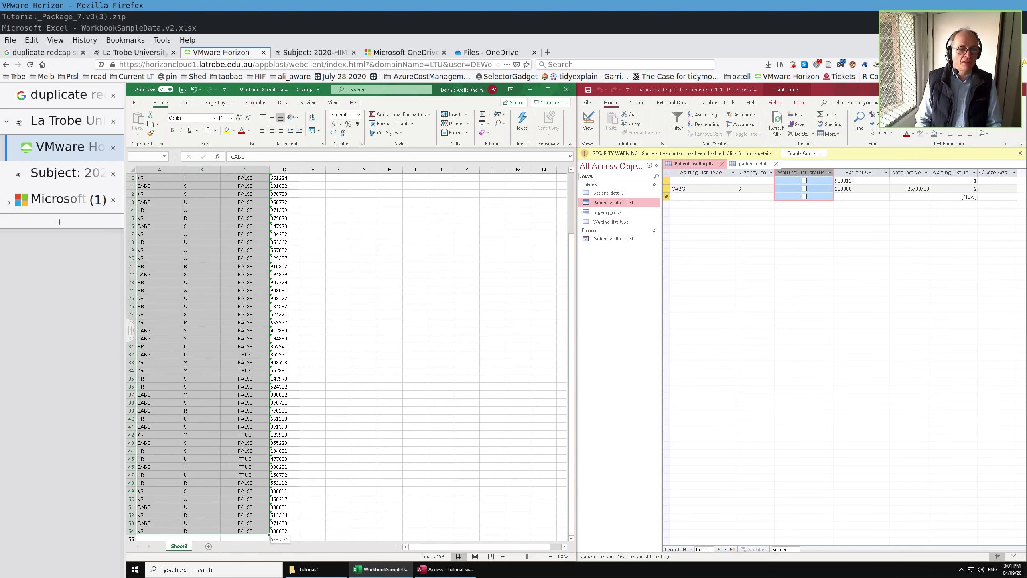
{"action": "key", "text": "ctrl+c"}
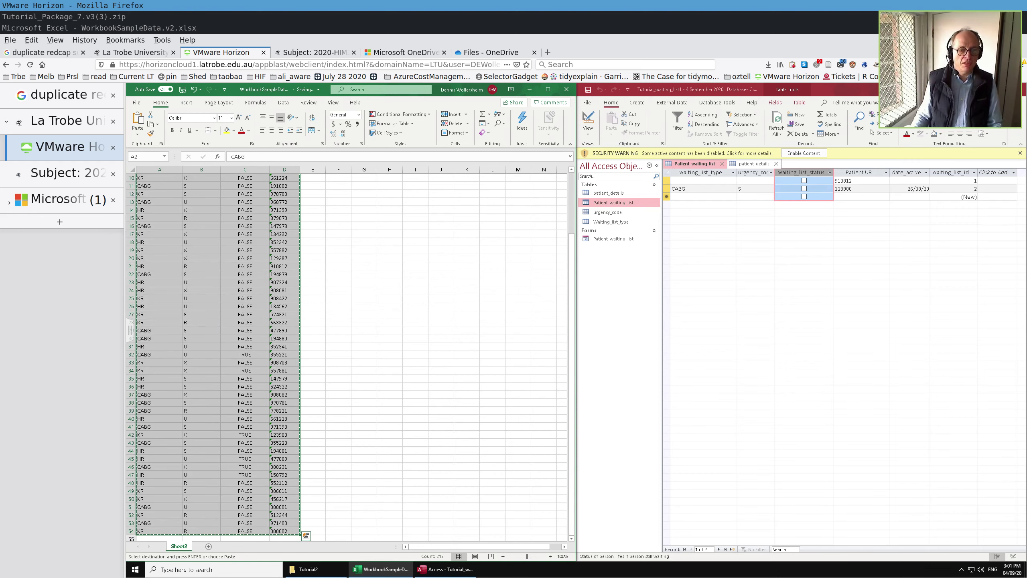
{"action": "right_click", "coordinate": [233, 213]}
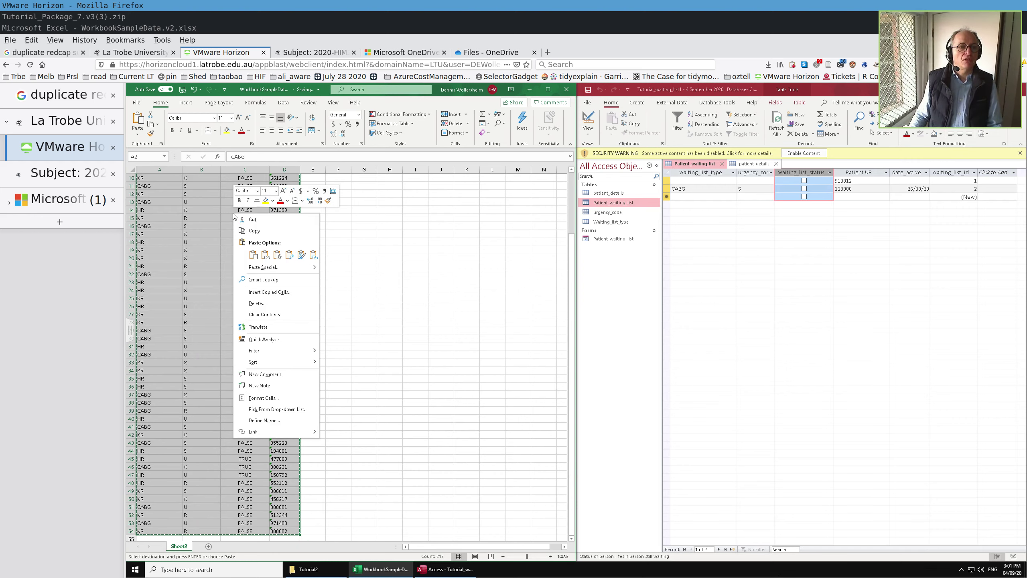
{"action": "scroll", "coordinate": [261, 231], "scroll_direction": "up", "scroll_amount": 3}
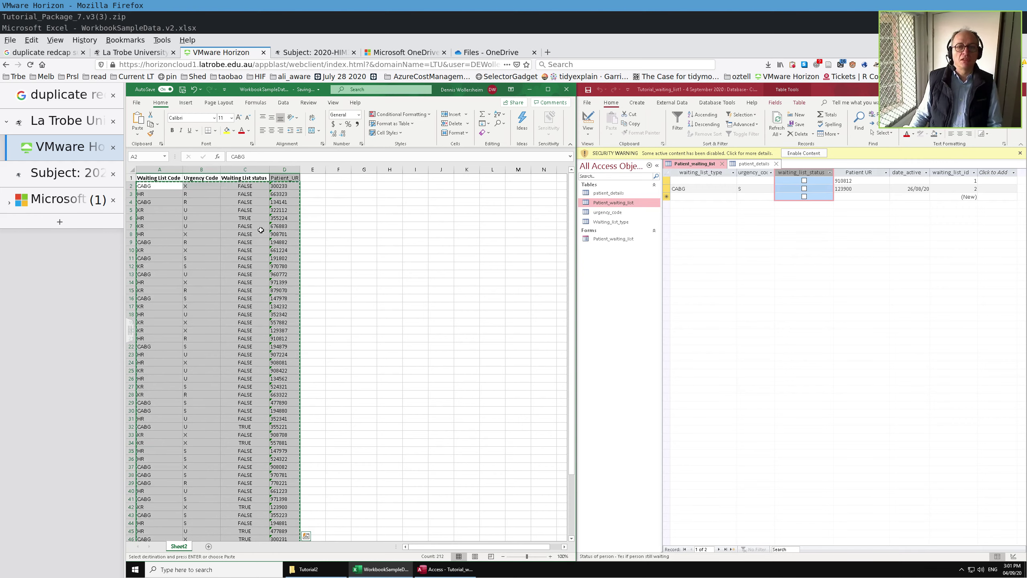
- Paste-append the 53 copied rows into the Access Patient_waiting_list table
{"action": "left_click", "coordinate": [690, 196]}
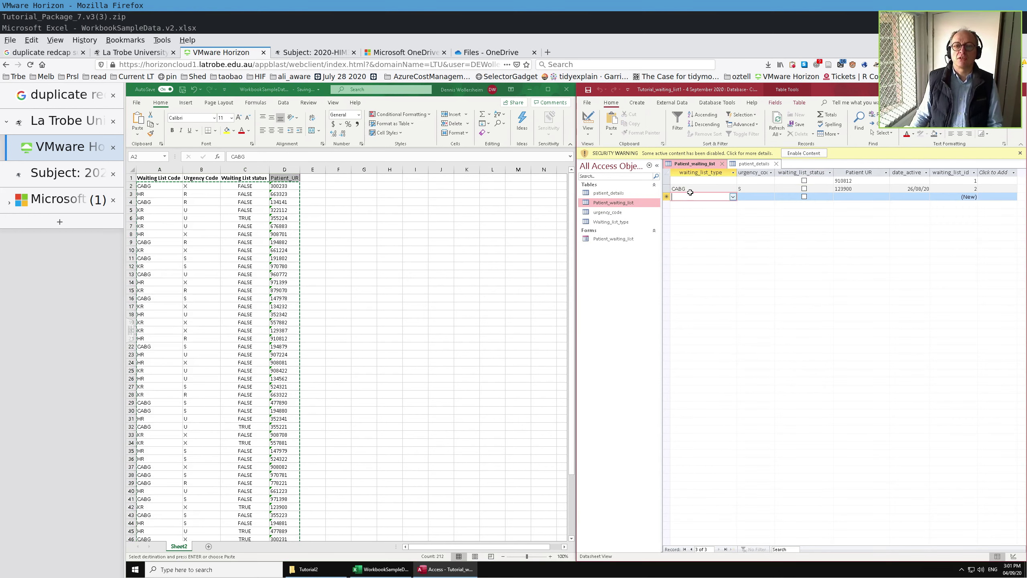
{"action": "left_click", "coordinate": [611, 136]}
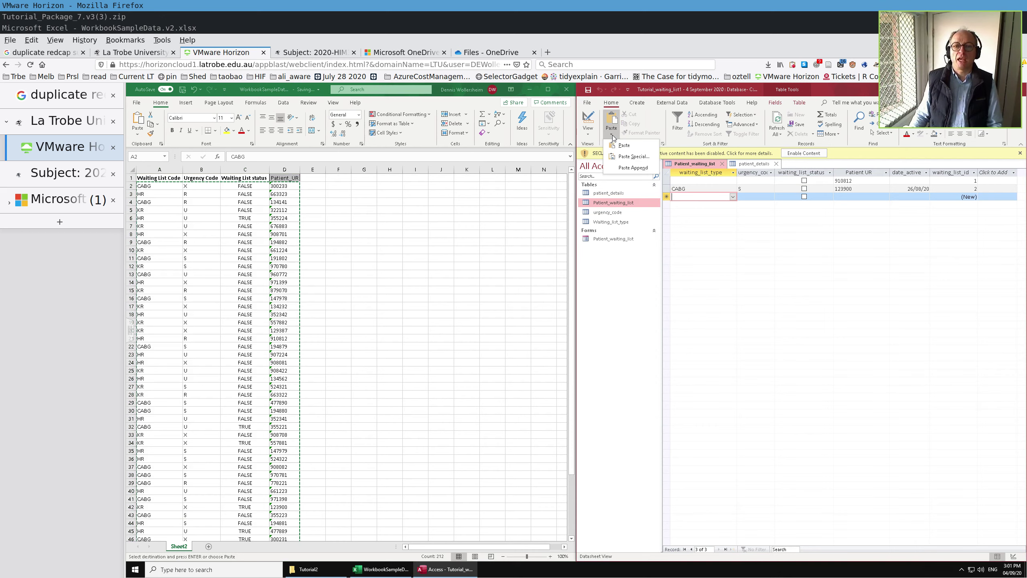
{"action": "left_click", "coordinate": [631, 167]}
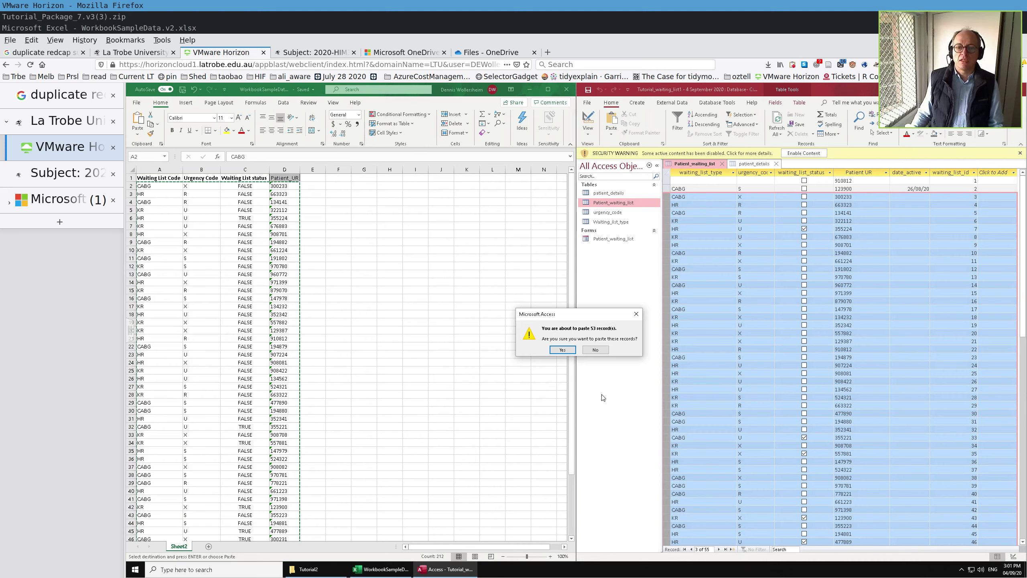
{"action": "left_click", "coordinate": [567, 351]}
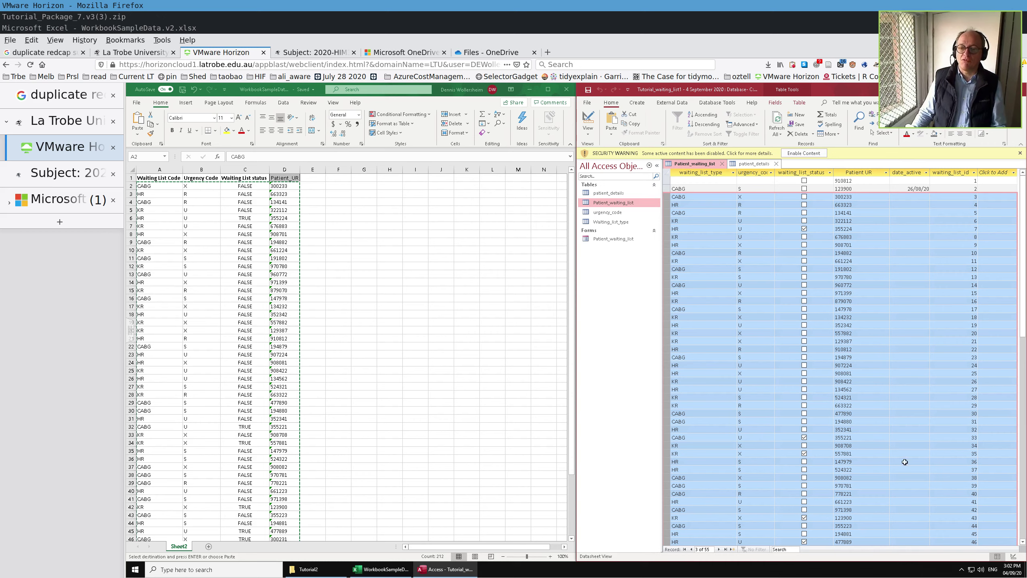
{"action": "scroll", "coordinate": [870, 429], "scroll_direction": "down", "scroll_amount": 6}
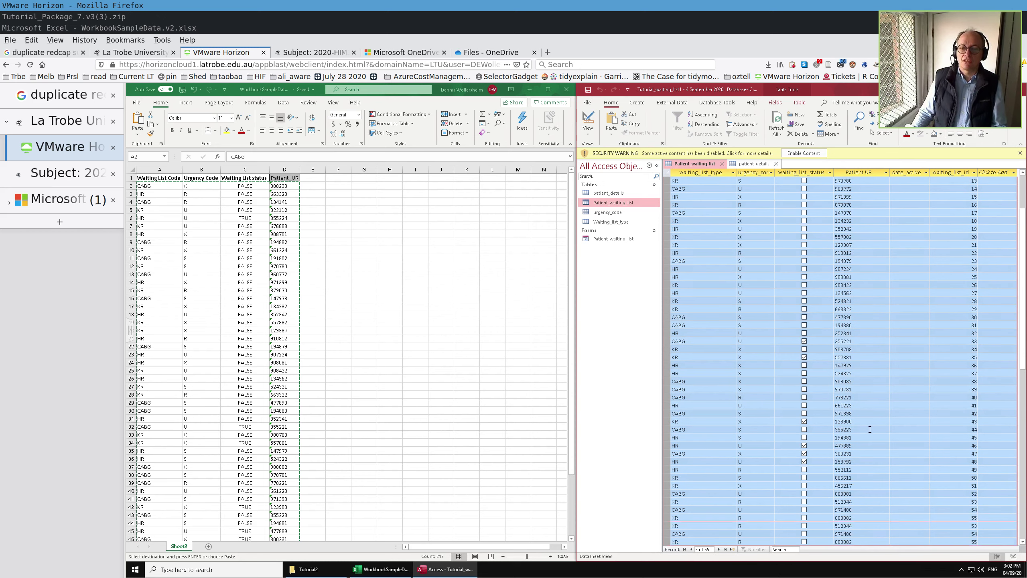
{"action": "scroll", "coordinate": [870, 430], "scroll_direction": "up", "scroll_amount": 6}
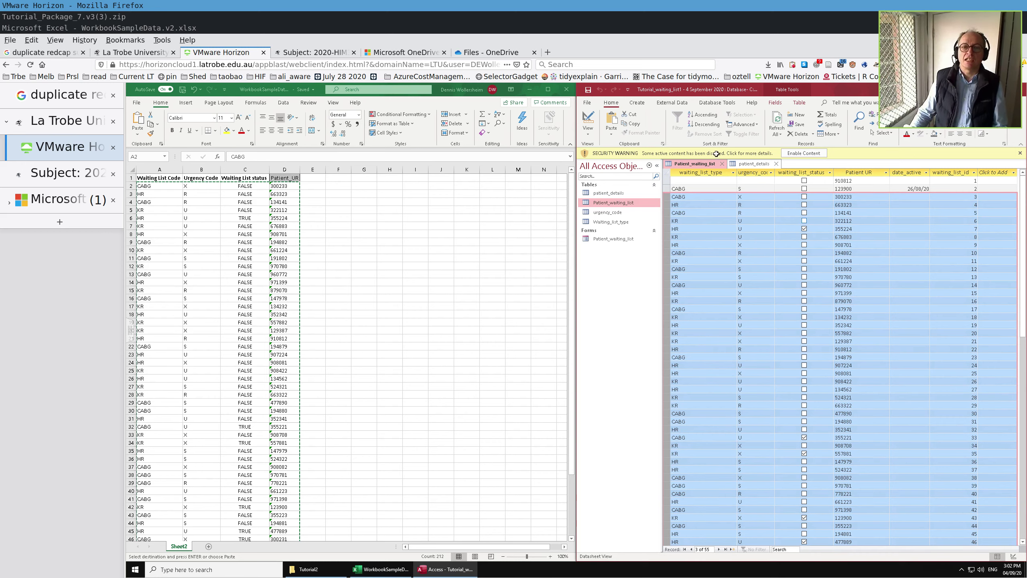
- Delete the 53 selected pasted records and confirm the deletion
{"action": "left_click", "coordinate": [589, 104]}
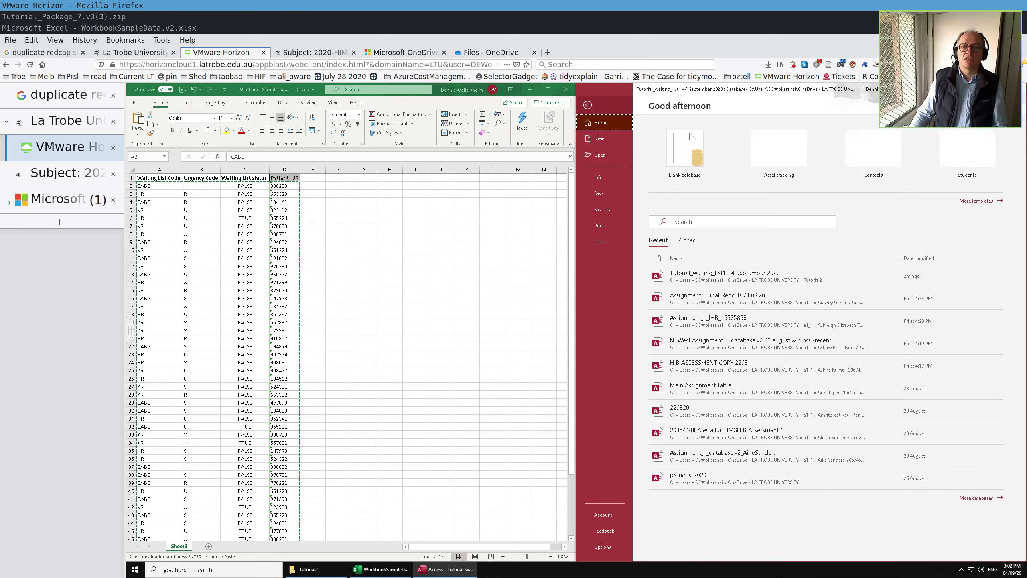
{"action": "left_click", "coordinate": [589, 106]}
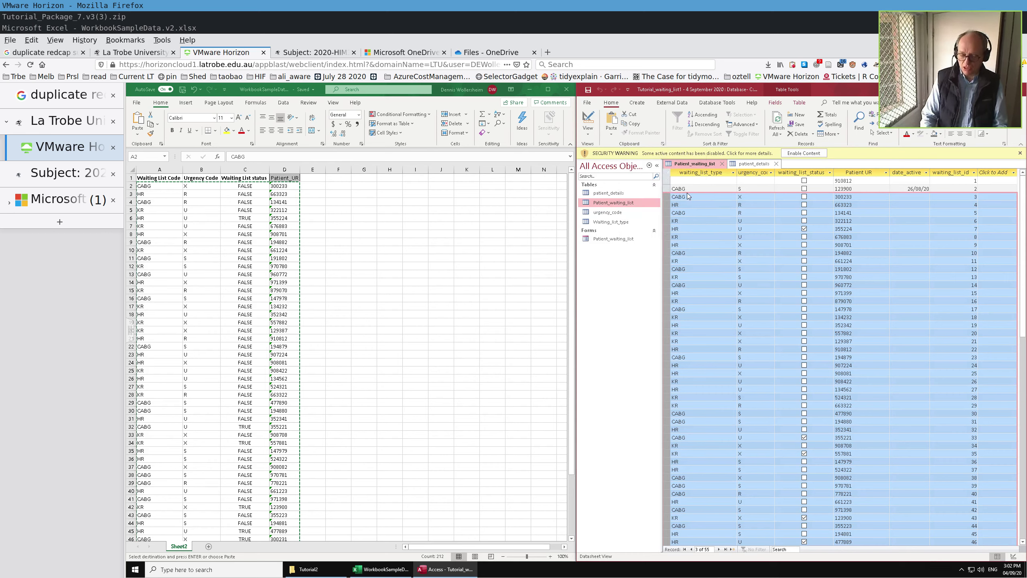
{"action": "key", "text": "Delete"}
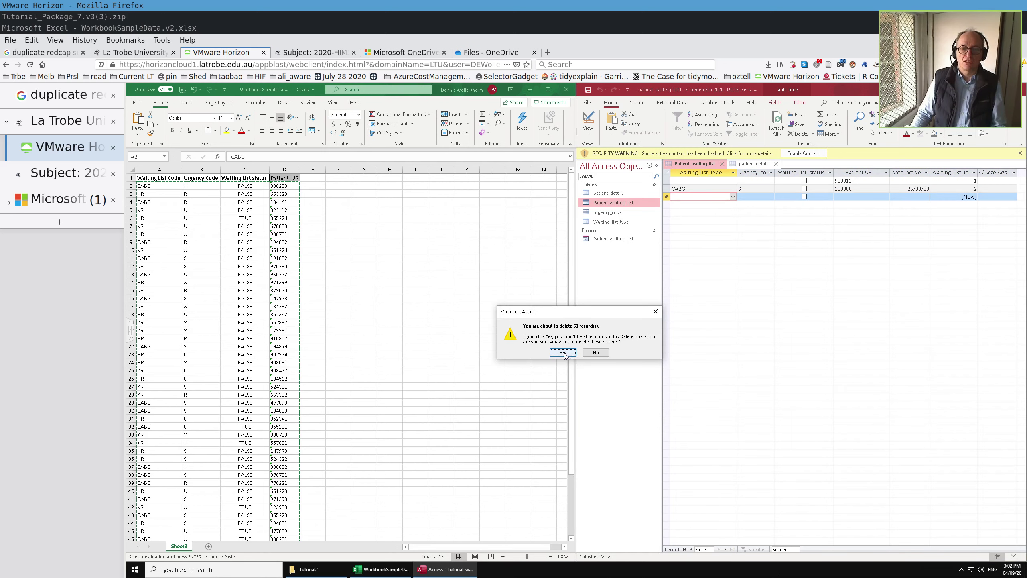
{"action": "left_click", "coordinate": [564, 353]}
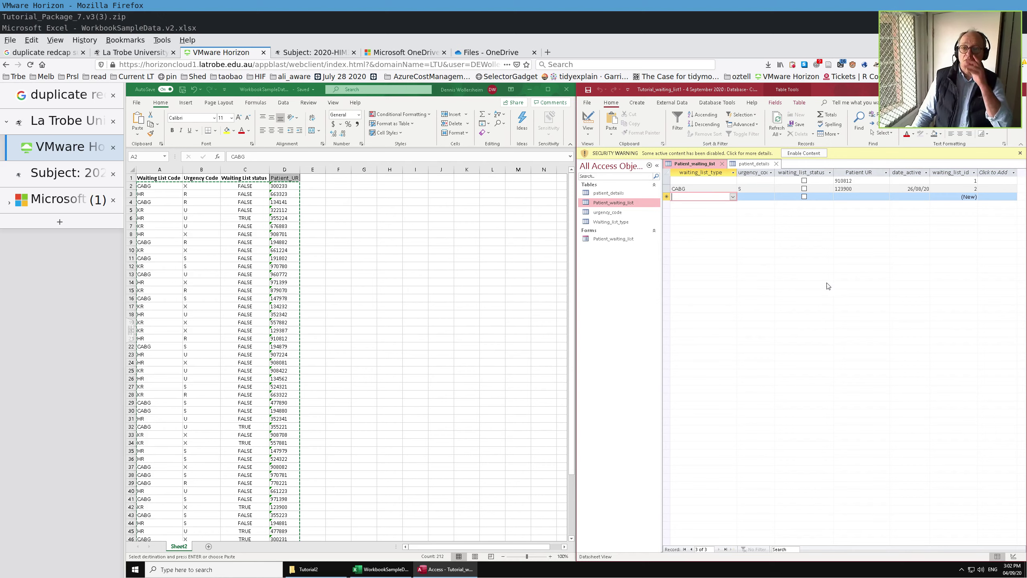
- In Design view, change the patient_id lookup's first column width to 1cm and save
{"action": "left_click", "coordinate": [848, 198]}
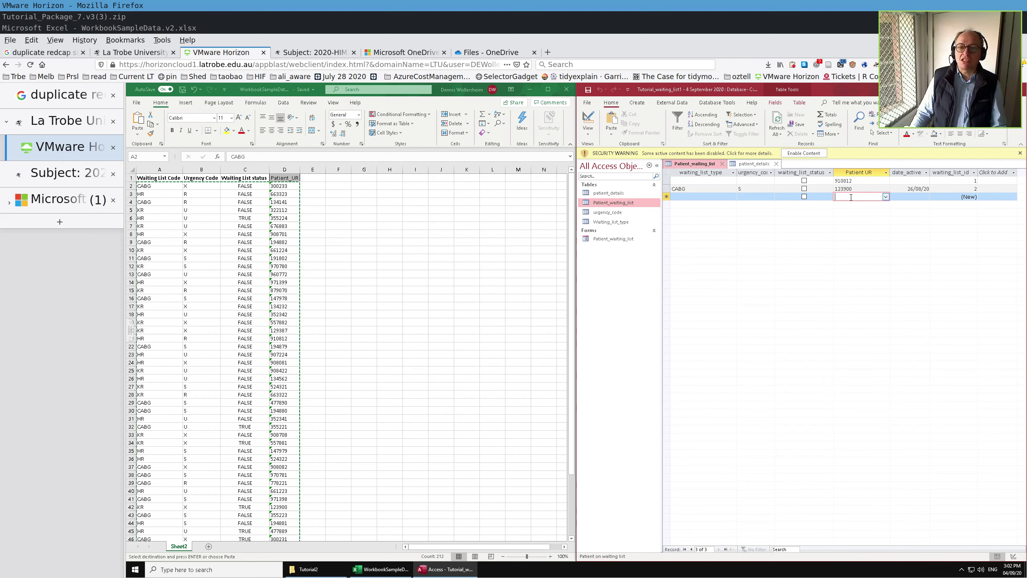
{"action": "left_click", "coordinate": [587, 118]}
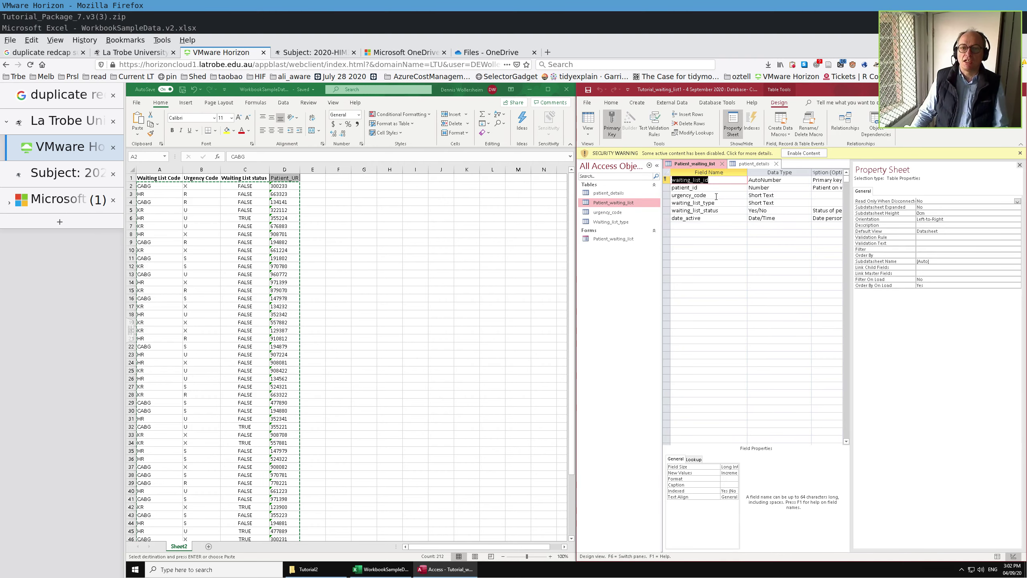
{"action": "left_click", "coordinate": [716, 190]}
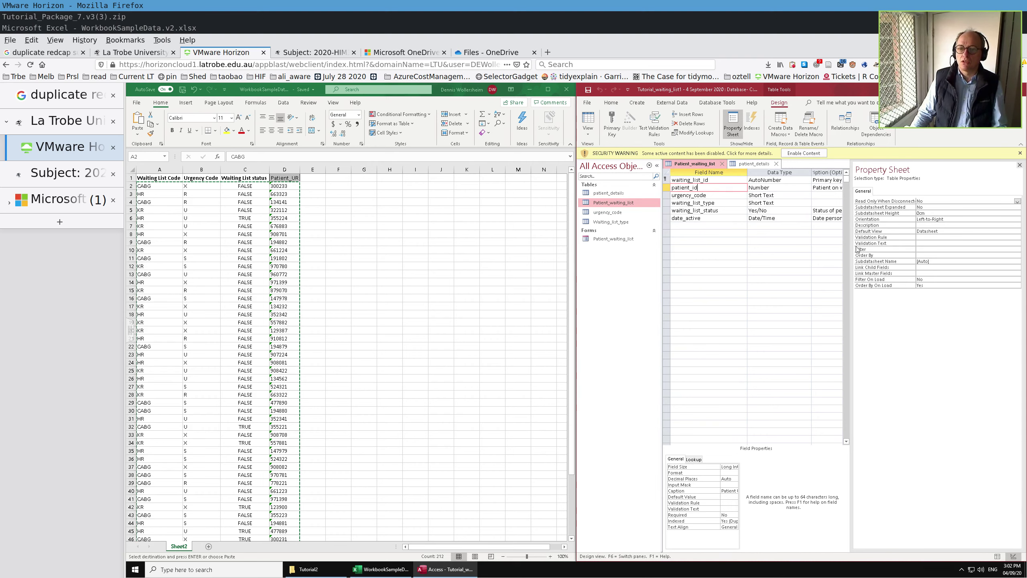
{"action": "left_click", "coordinate": [1019, 166]}
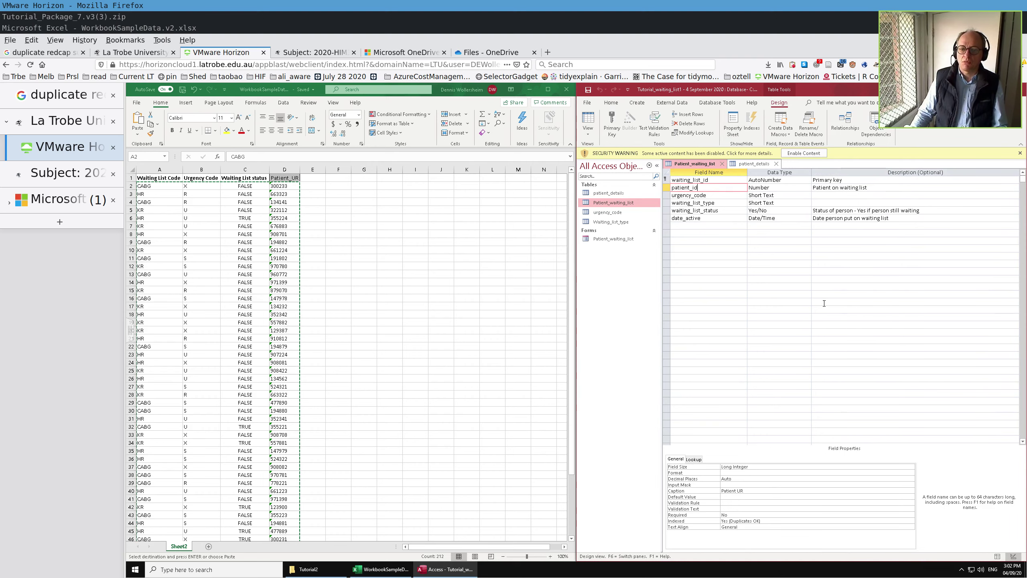
{"action": "left_click", "coordinate": [693, 459]}
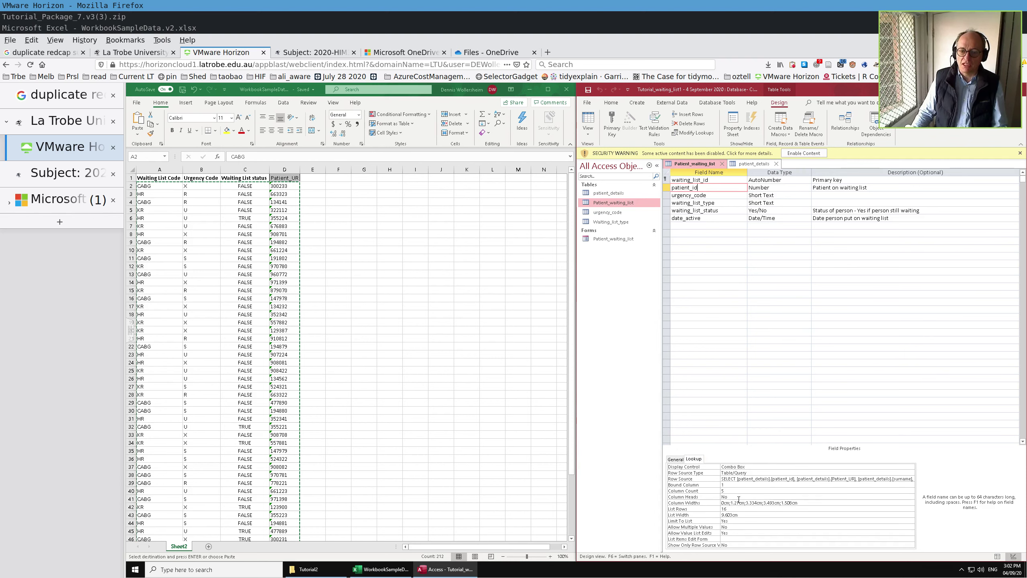
{"action": "left_click", "coordinate": [724, 503]}
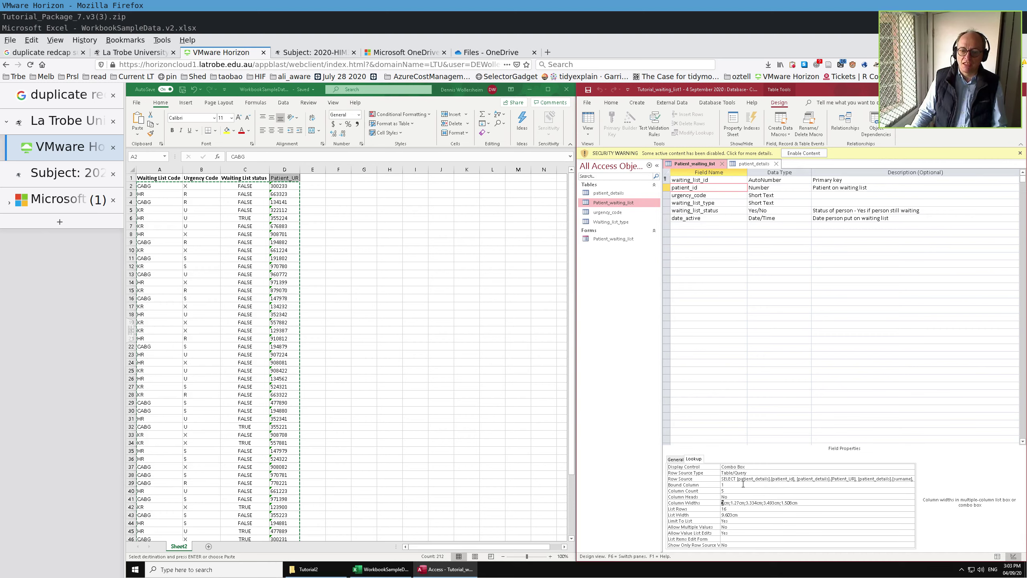
{"action": "type", "text": "1"}
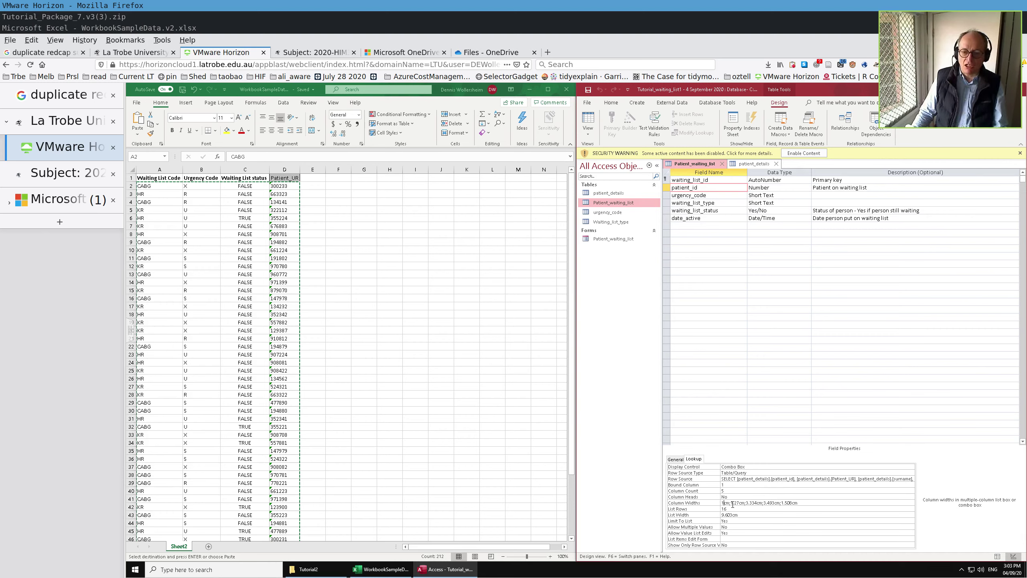
{"action": "left_click", "coordinate": [589, 122]}
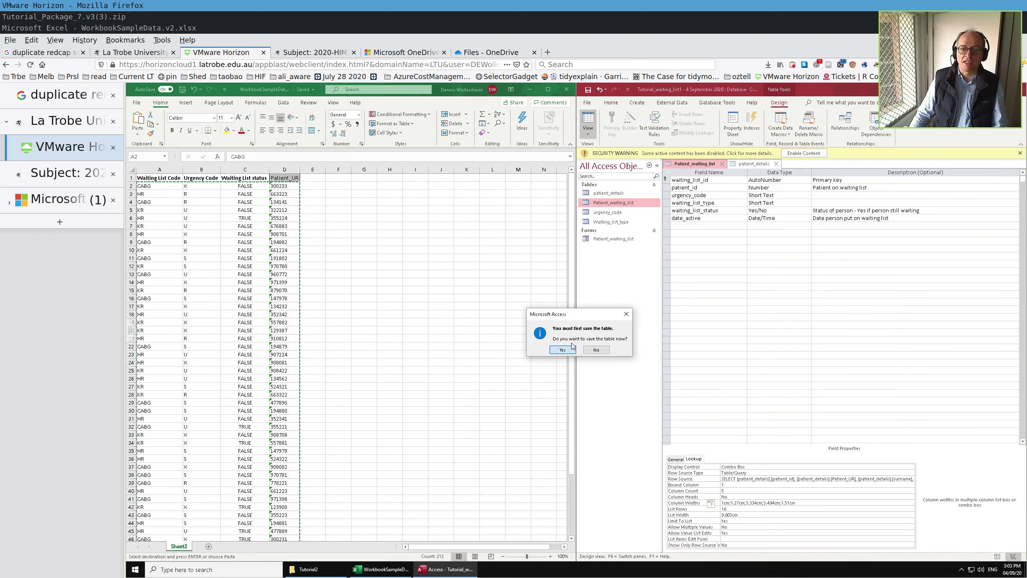
{"action": "left_click", "coordinate": [563, 350]}
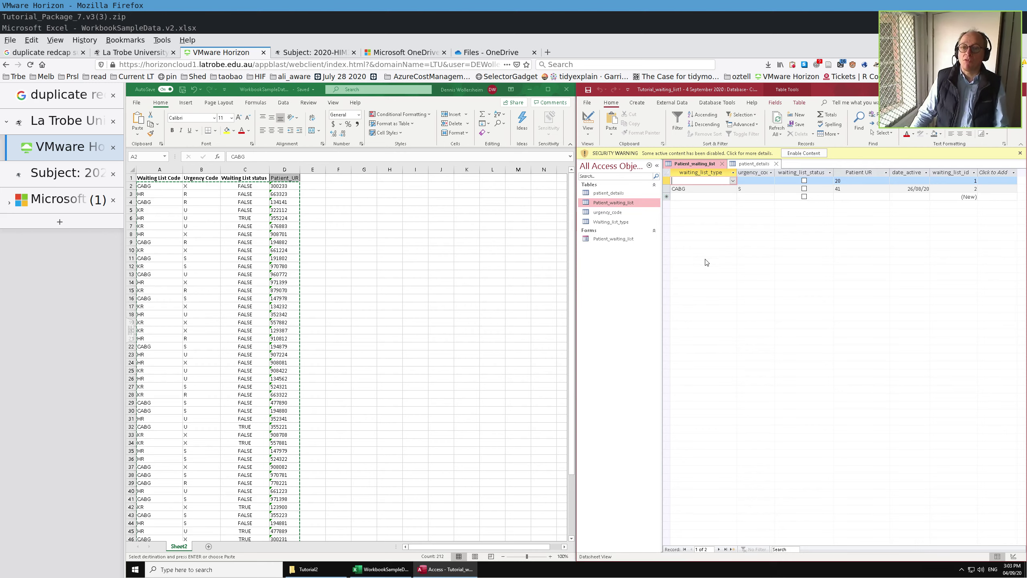
- Set the first lookup column width back to 0cm, save, and check the Patient UR dropdown
{"action": "left_click", "coordinate": [590, 121]}
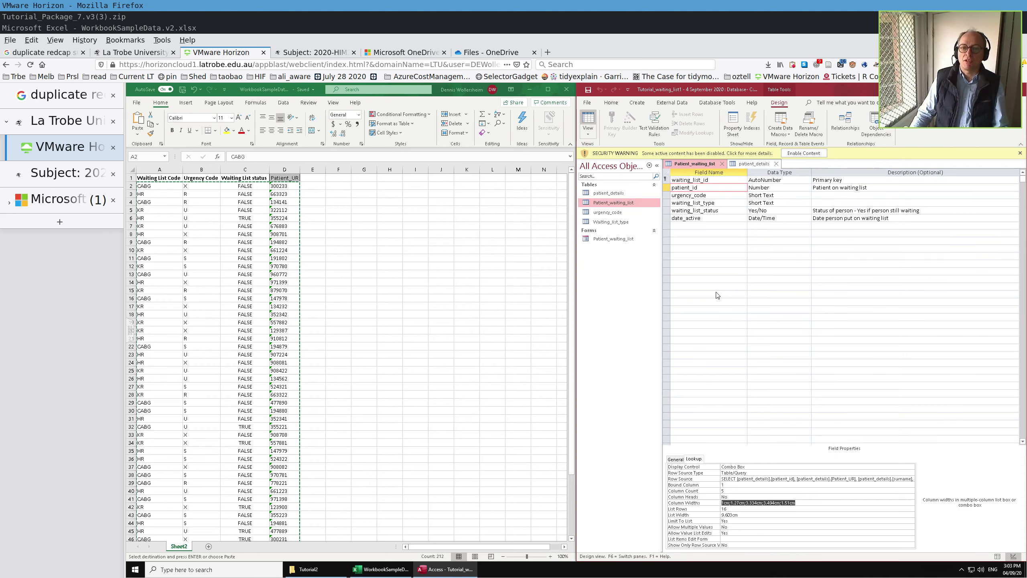
{"action": "left_click", "coordinate": [725, 504]}
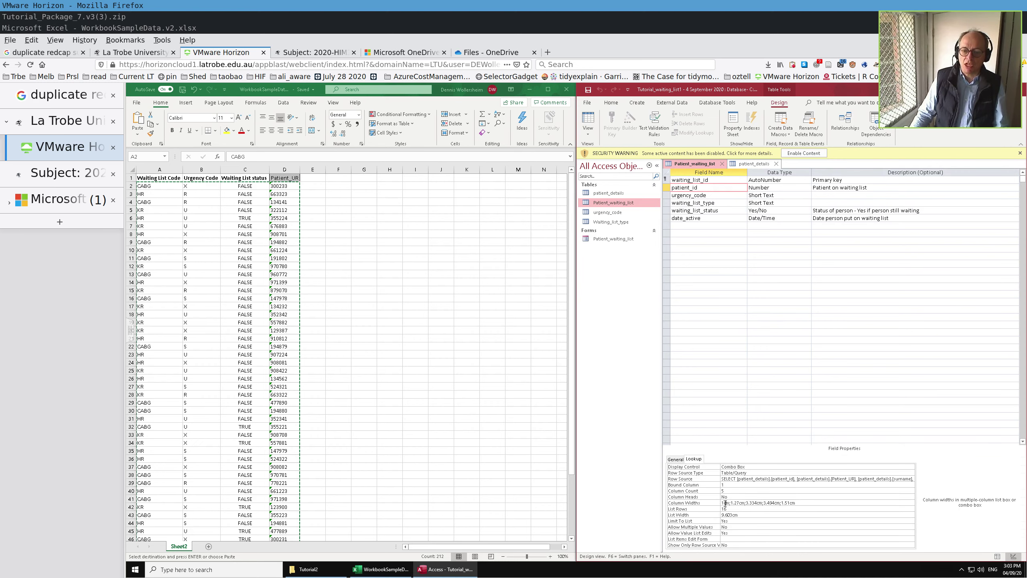
{"action": "key", "text": "BackSpace"}
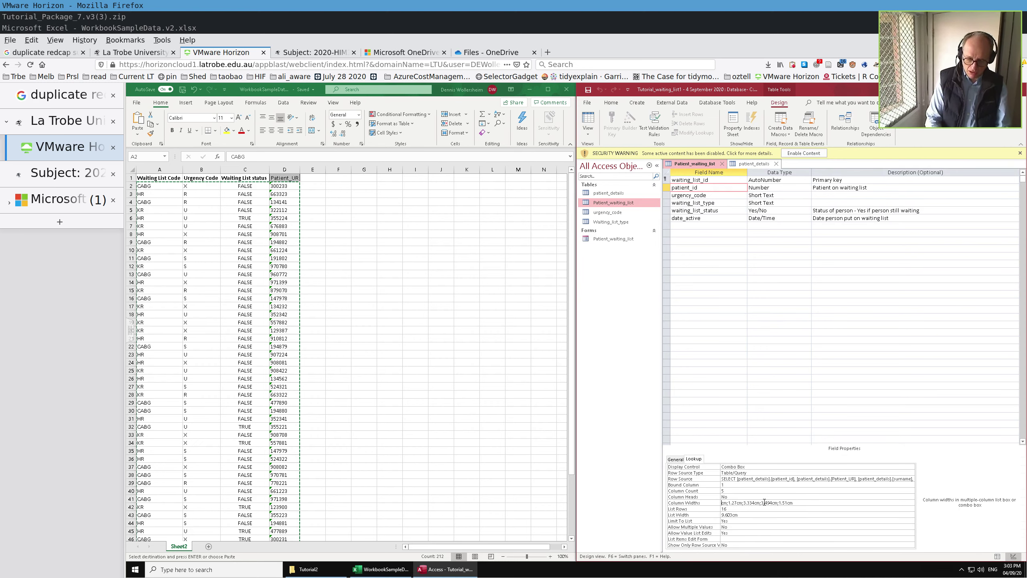
{"action": "type", "text": "0"}
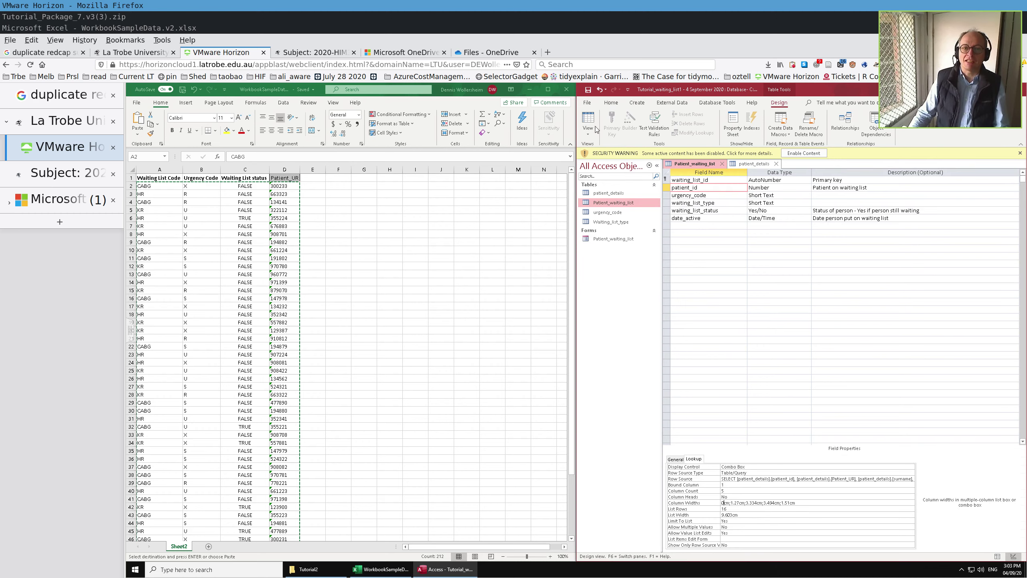
{"action": "left_click", "coordinate": [589, 119]}
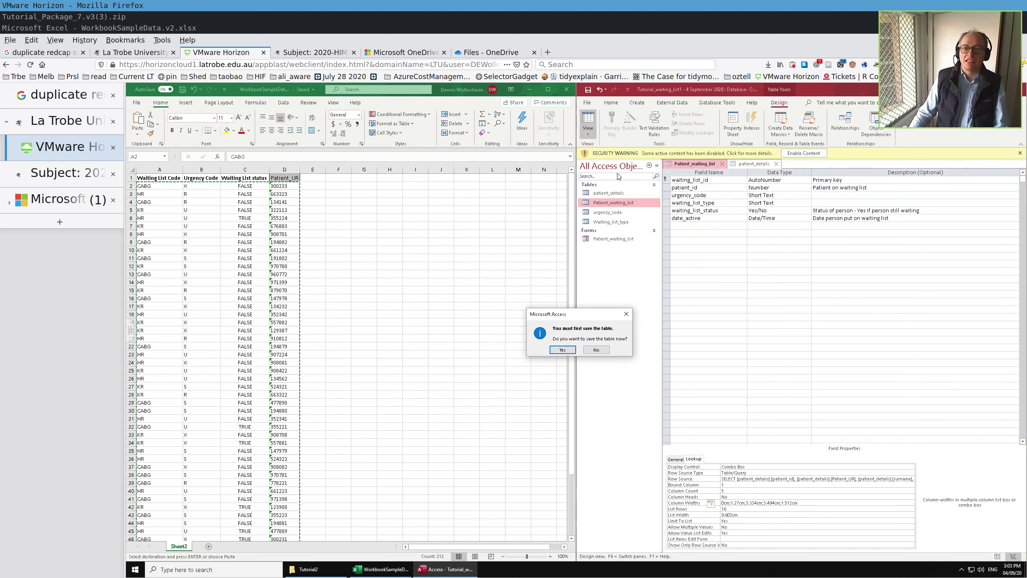
{"action": "left_click", "coordinate": [562, 349]}
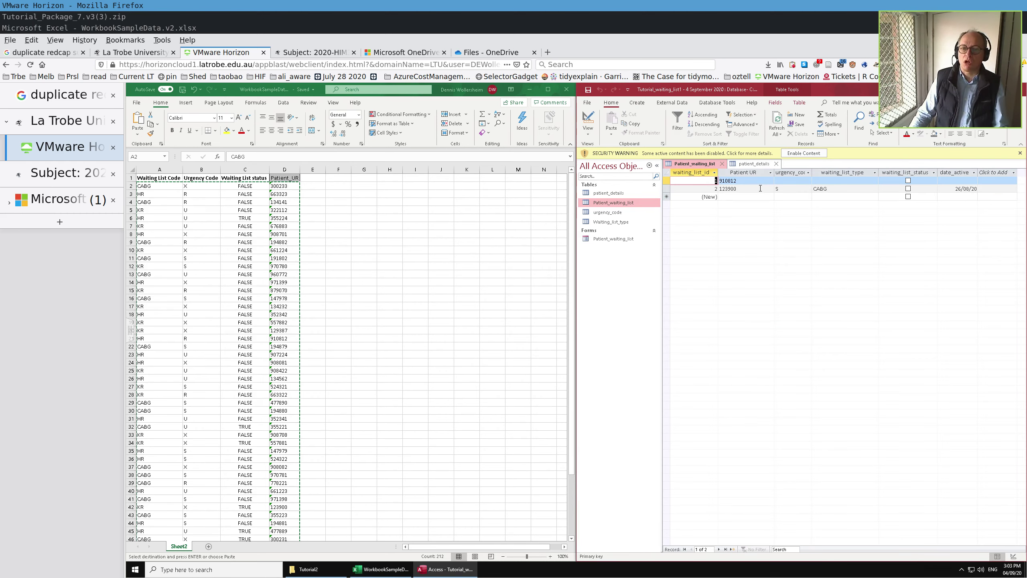
{"action": "left_click", "coordinate": [760, 188]}
{"action": "left_click", "coordinate": [770, 188]}
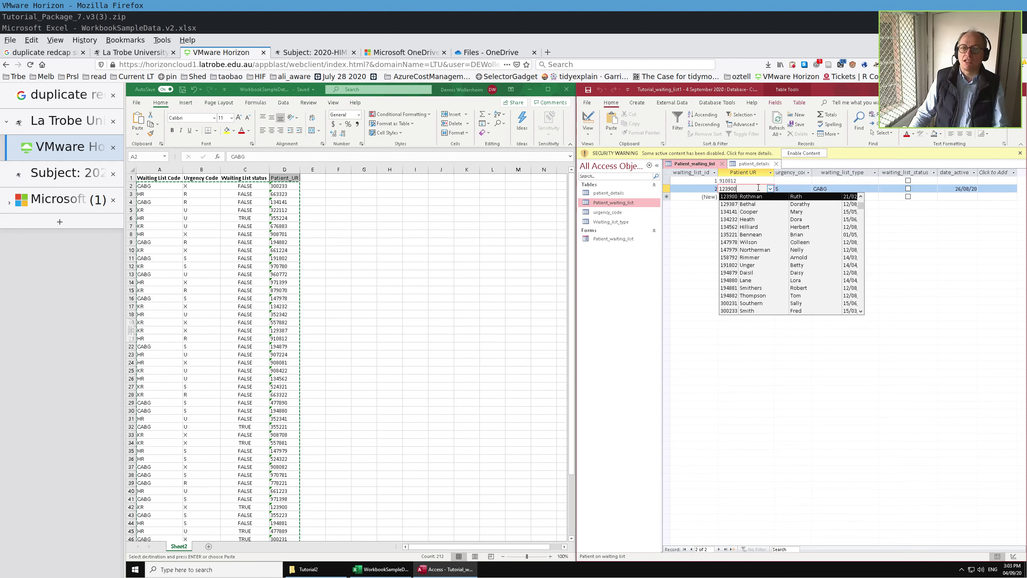
{"action": "left_click", "coordinate": [745, 180]}
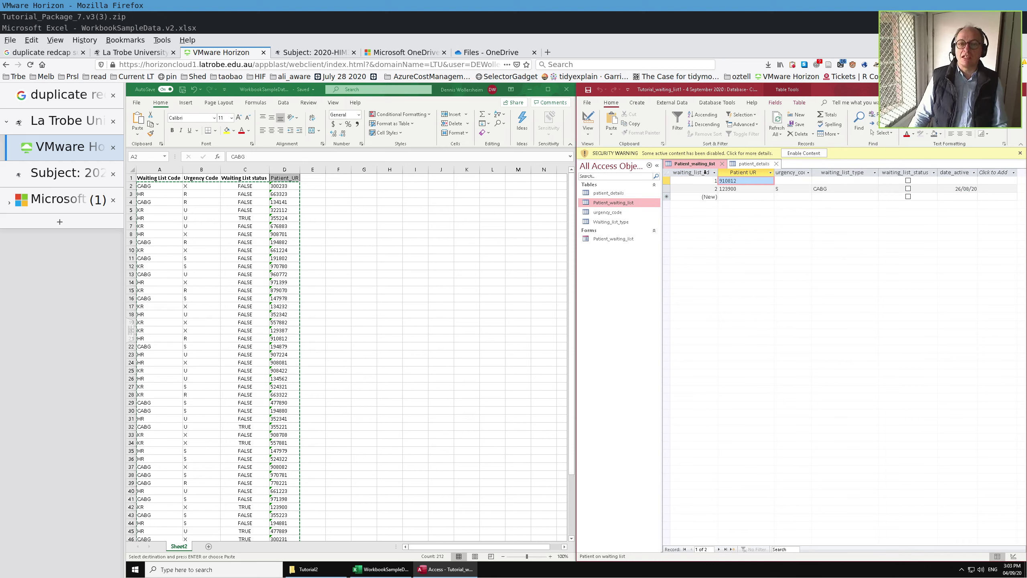
- Copy the patient_id field name from Access design view and paste it into header D1
{"action": "left_click", "coordinate": [586, 117]}
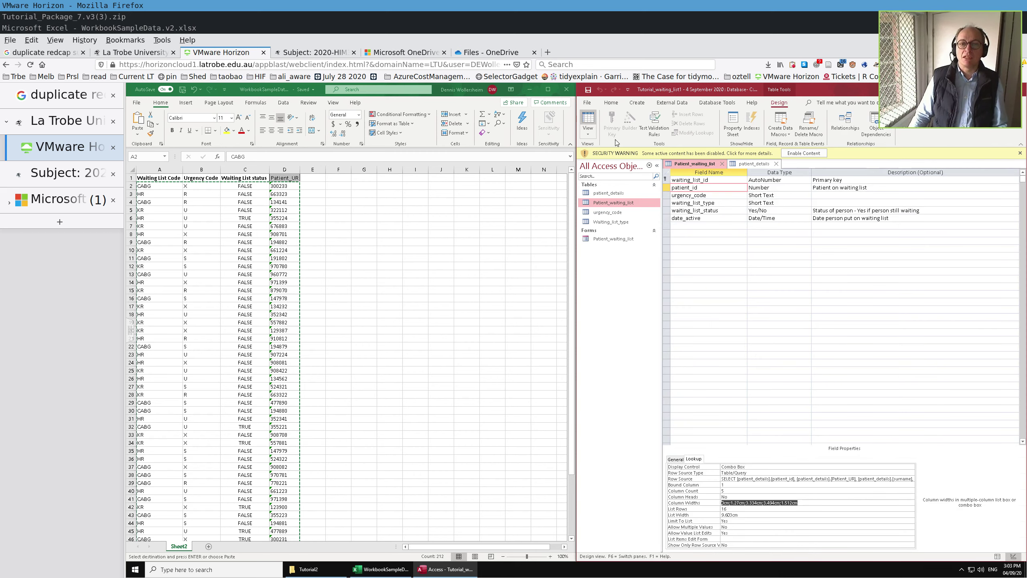
{"action": "left_click", "coordinate": [692, 180]}
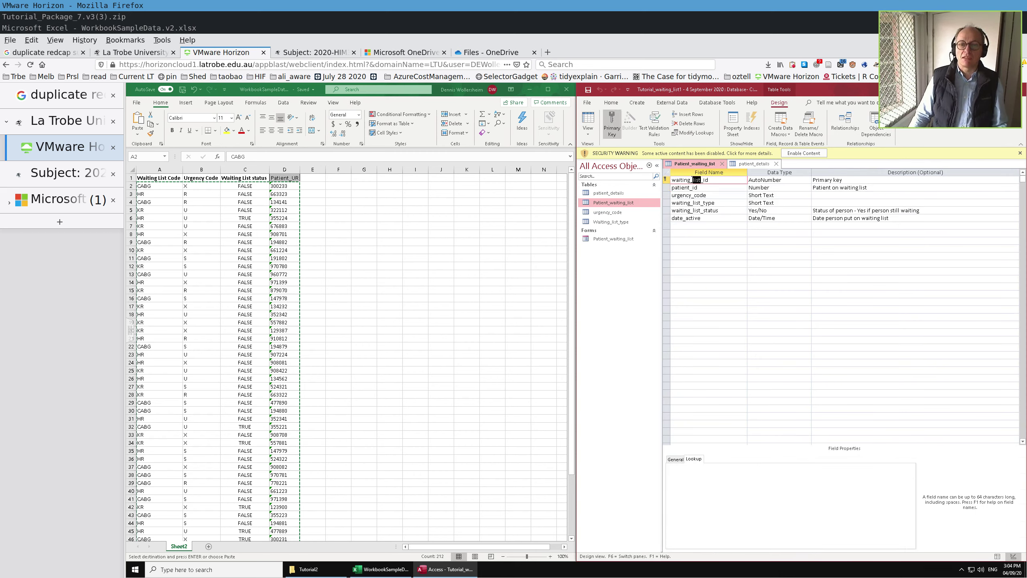
{"action": "left_click_drag", "start_coordinate": [717, 179], "coordinate": [666, 187]}
{"action": "left_click", "coordinate": [702, 187]}
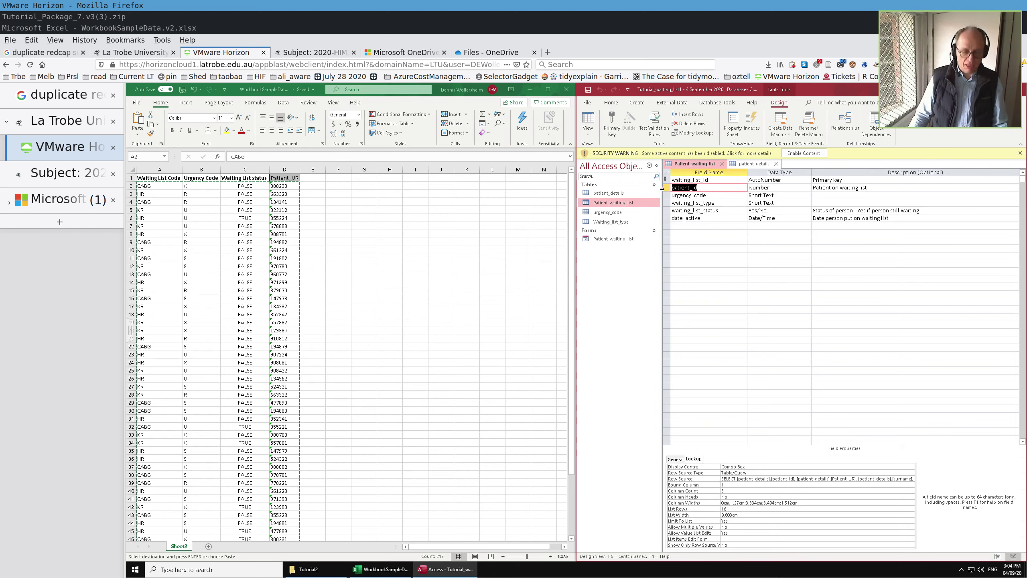
{"action": "left_click", "coordinate": [256, 177]}
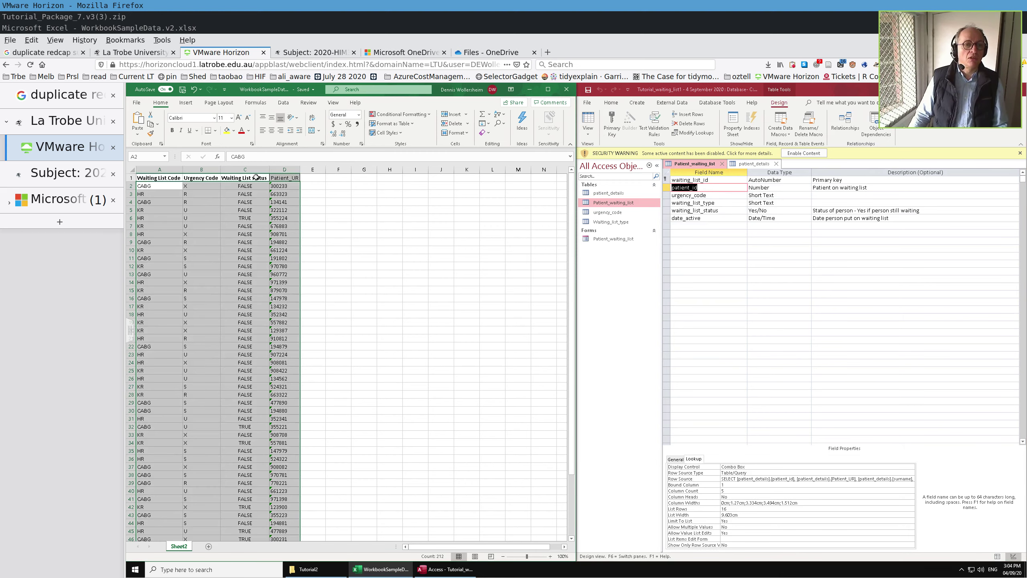
{"action": "left_click", "coordinate": [256, 177]}
{"action": "key", "text": "Right"}
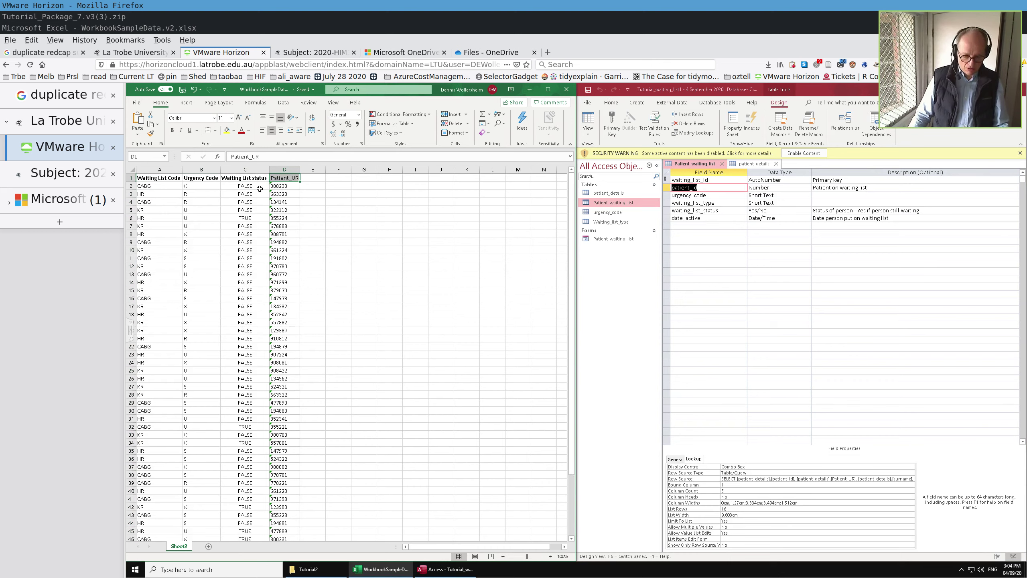
{"action": "key", "text": "ctrl+v"}
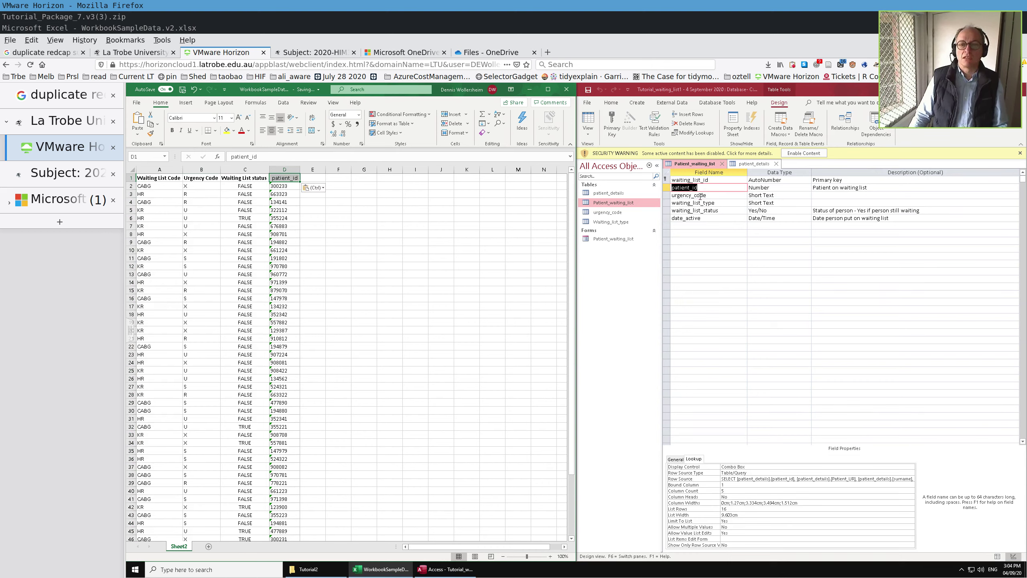
- Rename header B1 to urgency_code using the Access field name
{"action": "left_click", "coordinate": [700, 195]}
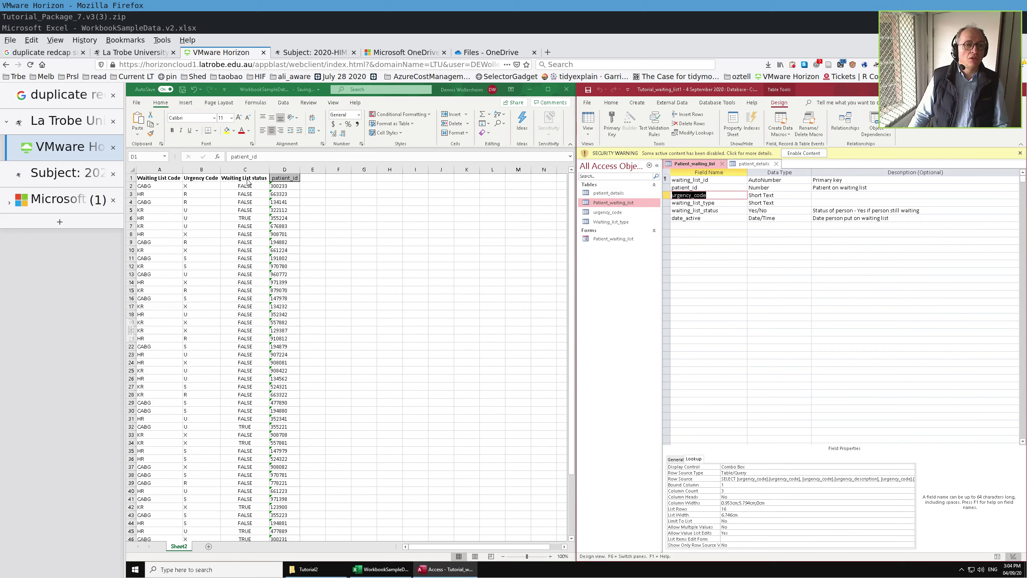
{"action": "left_click", "coordinate": [207, 178]}
{"action": "double_click", "coordinate": [219, 179]}
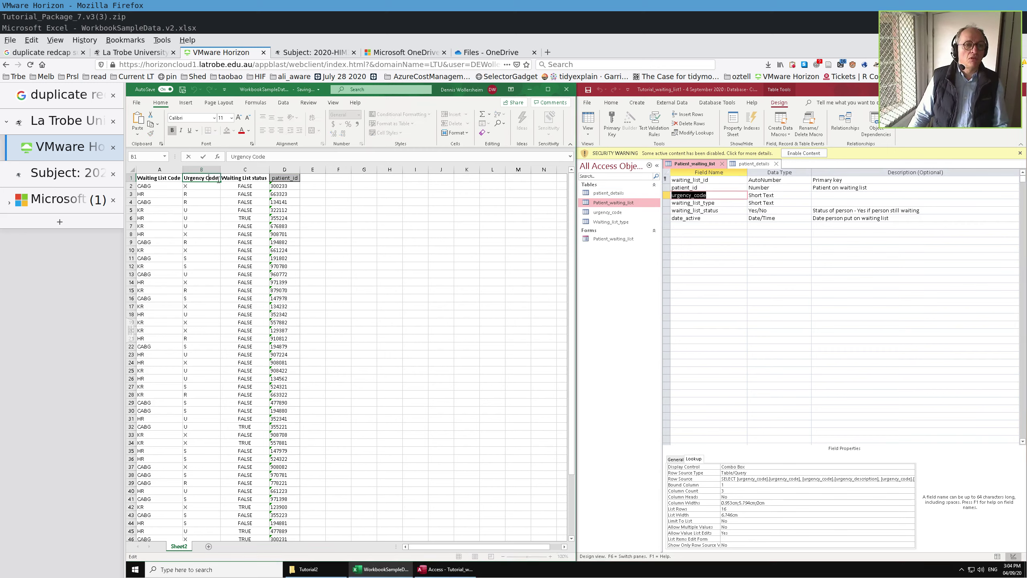
{"action": "key", "text": "Escape"}
{"action": "key", "text": "ctrl+v"}
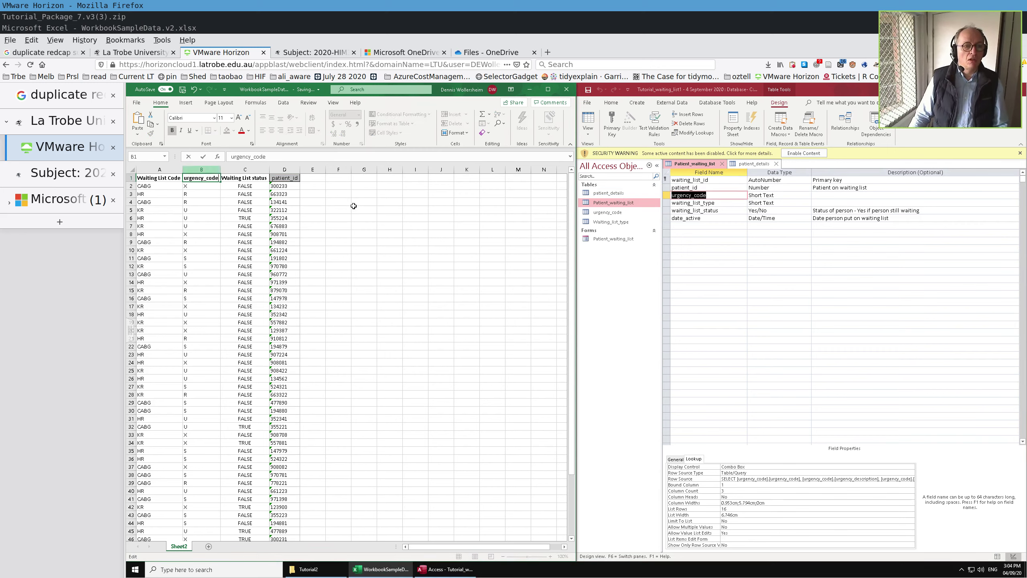
- Rename header C1 to waiting_list_status using the Access field name
{"action": "left_click", "coordinate": [696, 202]}
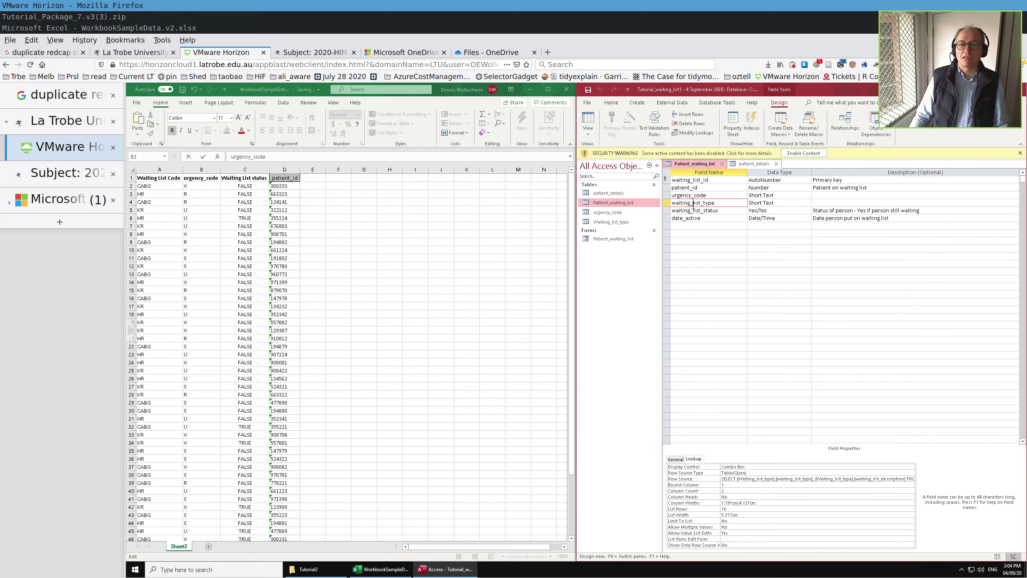
{"action": "double_click", "coordinate": [717, 202]}
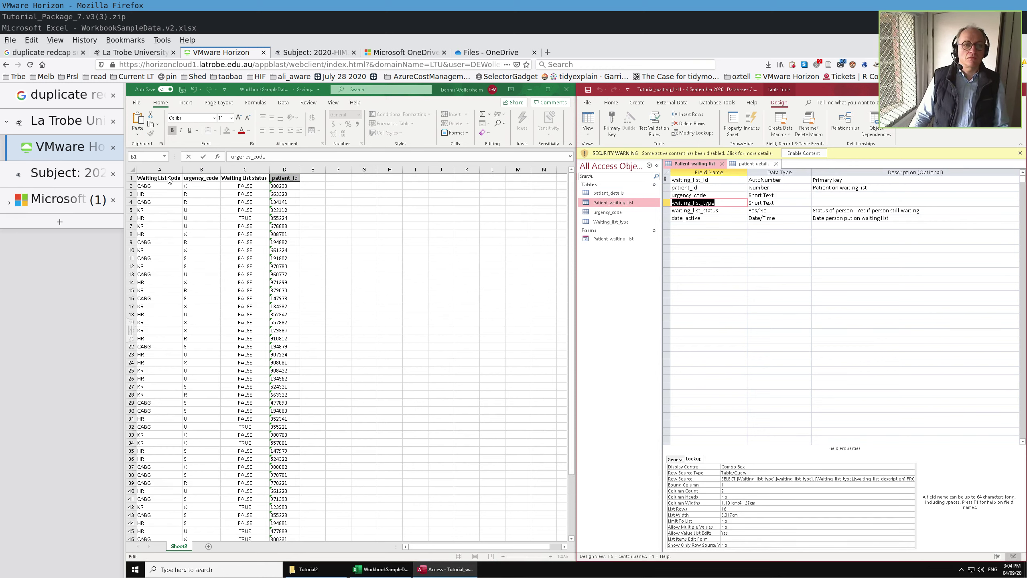
{"action": "left_click", "coordinate": [167, 178]}
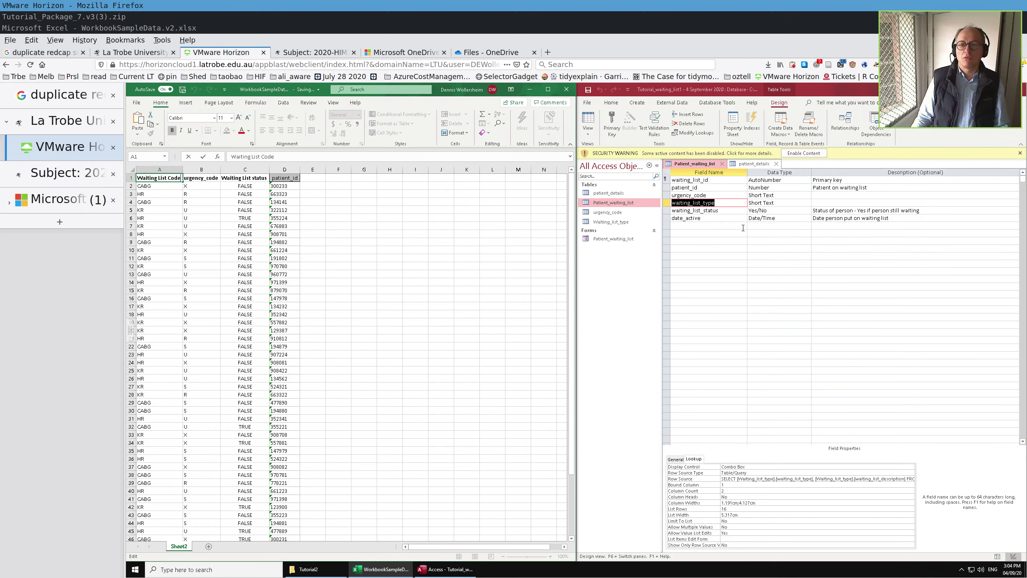
{"action": "left_click_drag", "start_coordinate": [728, 211], "coordinate": [639, 211]}
{"action": "key", "text": "ctrl+c"}
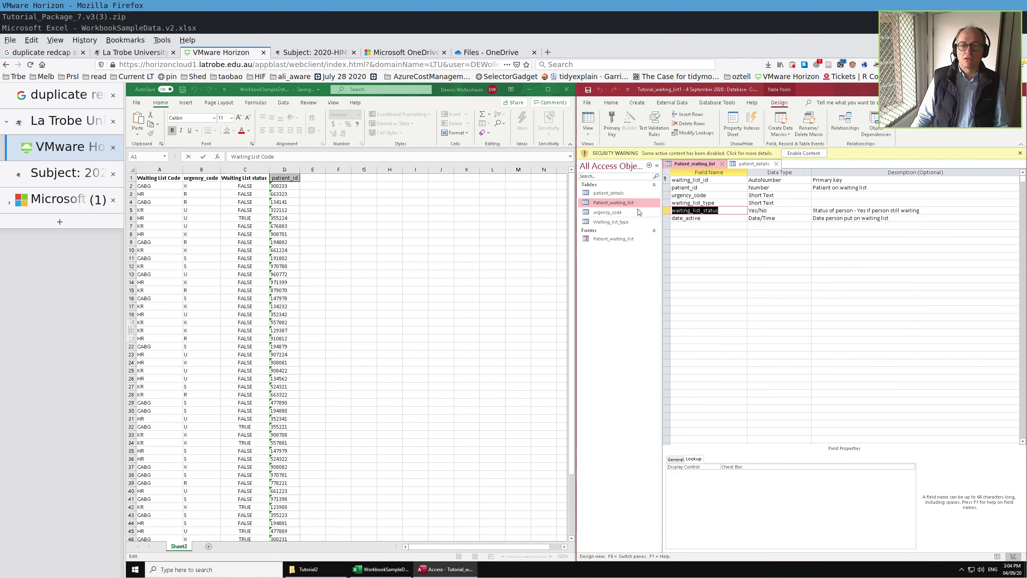
{"action": "left_click", "coordinate": [234, 177]}
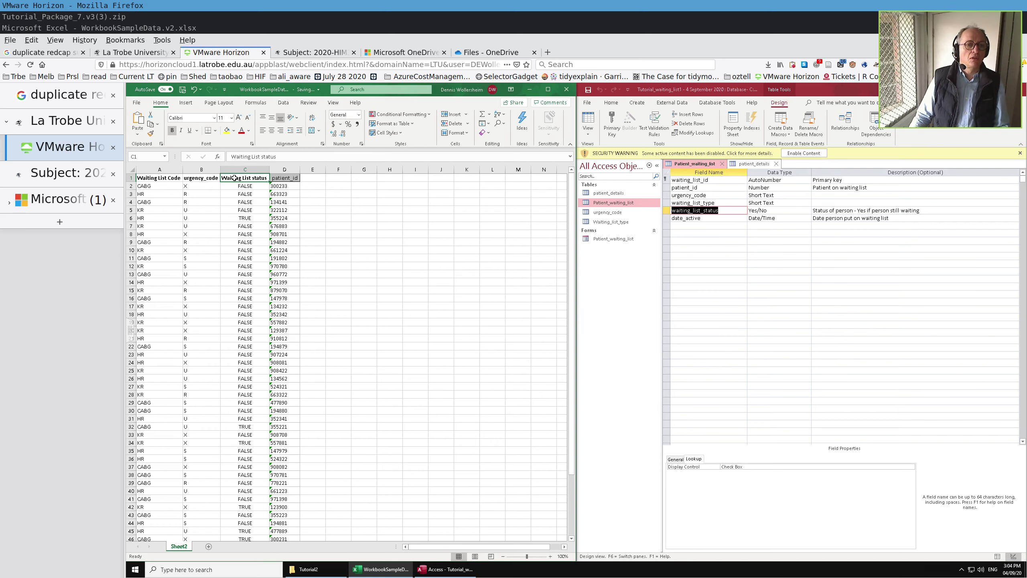
{"action": "double_click", "coordinate": [234, 177]}
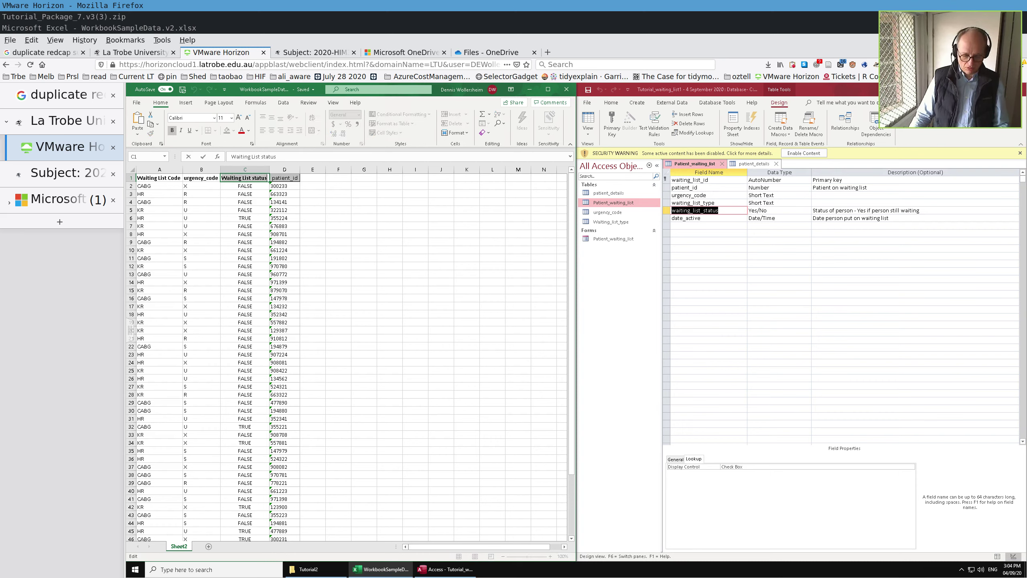
{"action": "key", "text": "ctrl+v"}
{"action": "left_click", "coordinate": [312, 208]}
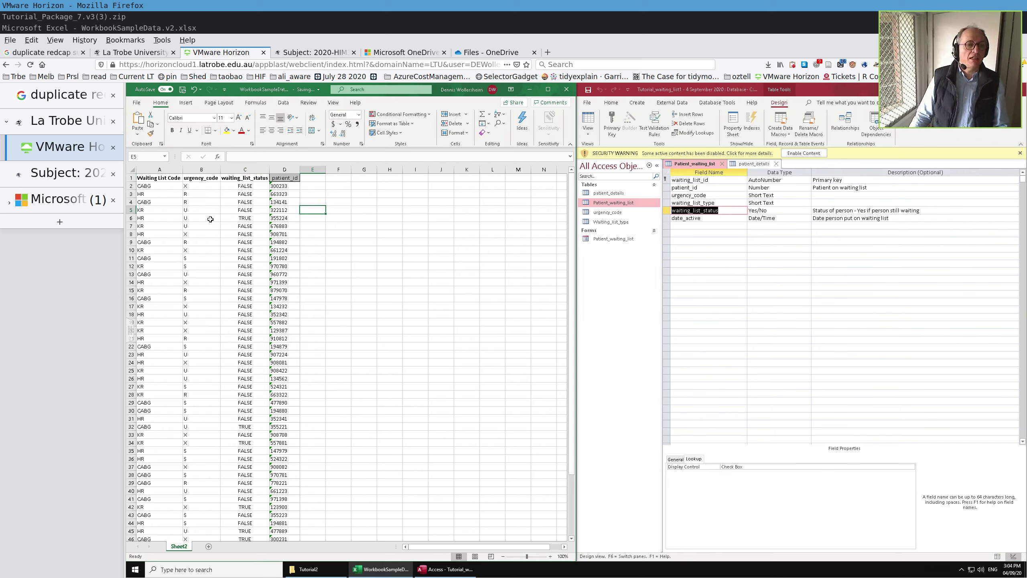
- Rename header A1 to waiting_list_type using the Access field name
{"action": "left_click", "coordinate": [691, 203]}
{"action": "left_click_drag", "start_coordinate": [716, 202], "coordinate": [628, 202]}
{"action": "key", "text": "ctrl+c"}
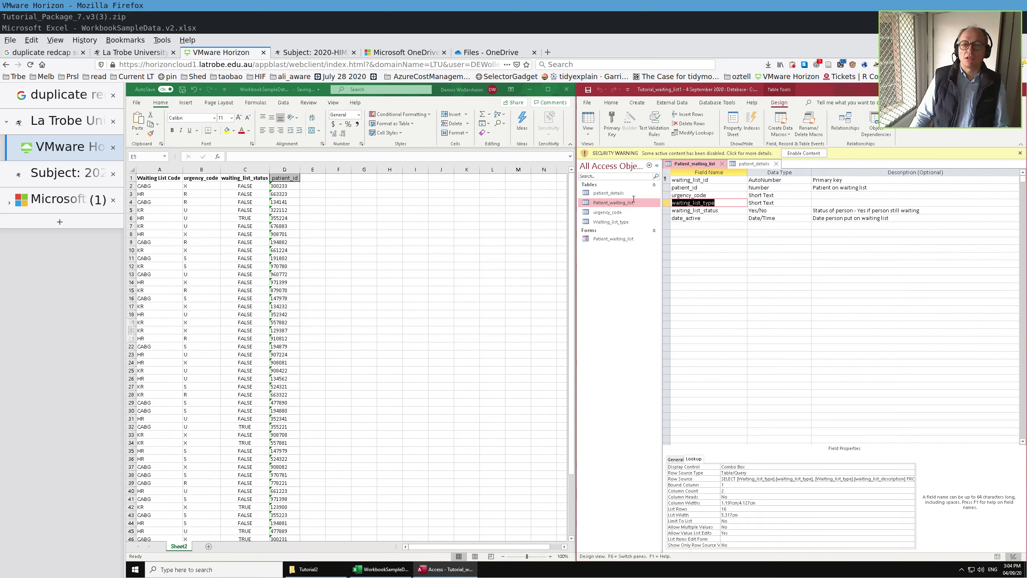
{"action": "left_click", "coordinate": [172, 178]}
{"action": "double_click", "coordinate": [178, 178]}
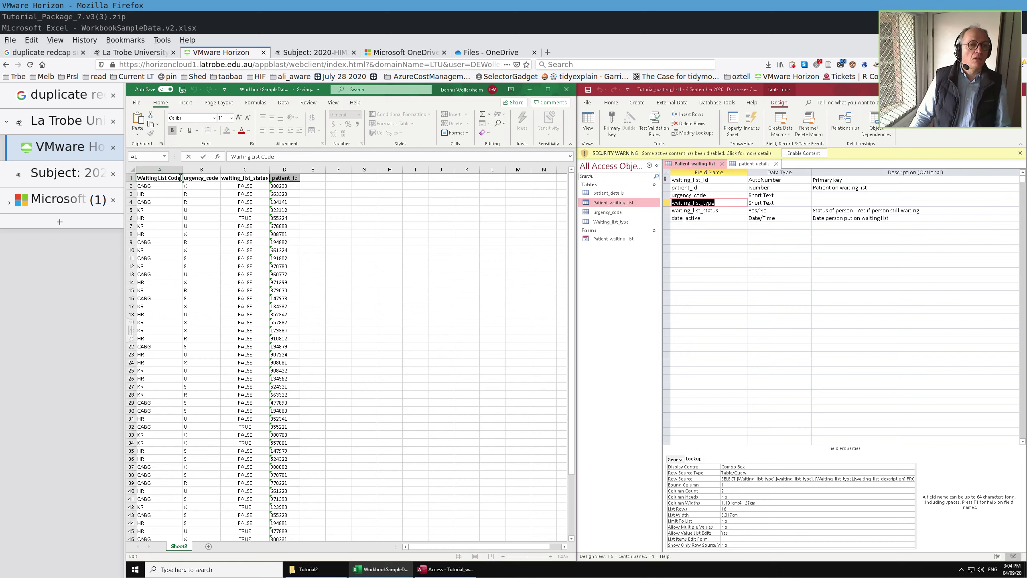
{"action": "left_click_drag", "start_coordinate": [180, 178], "coordinate": [147, 178]}
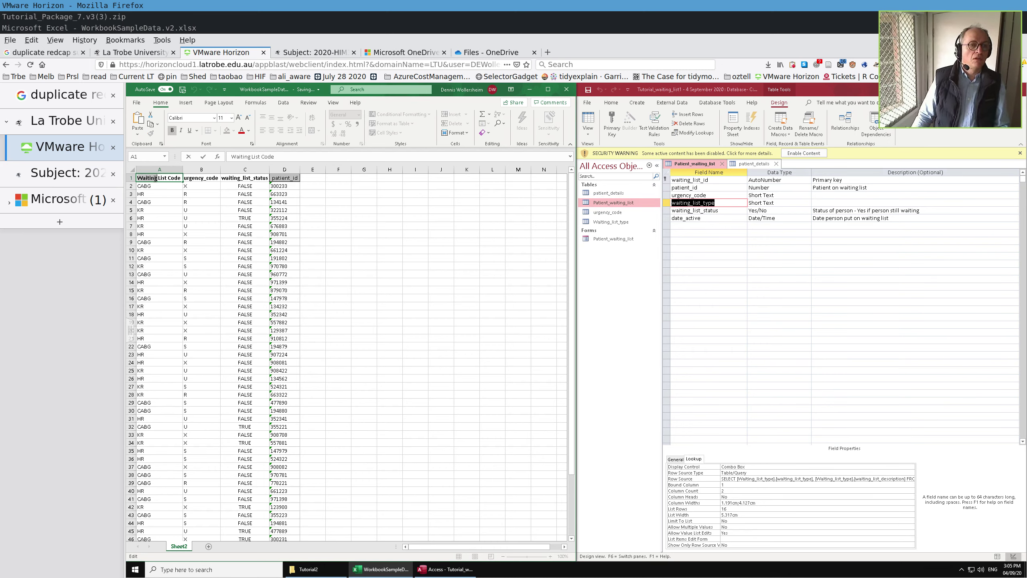
{"action": "right_click", "coordinate": [155, 178]}
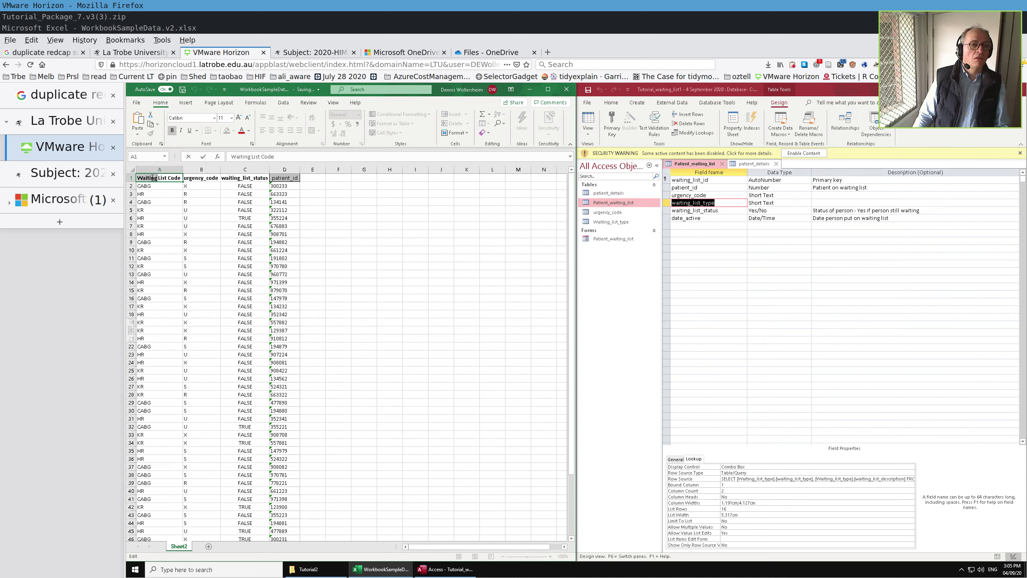
{"action": "key", "text": "ctrl+v"}
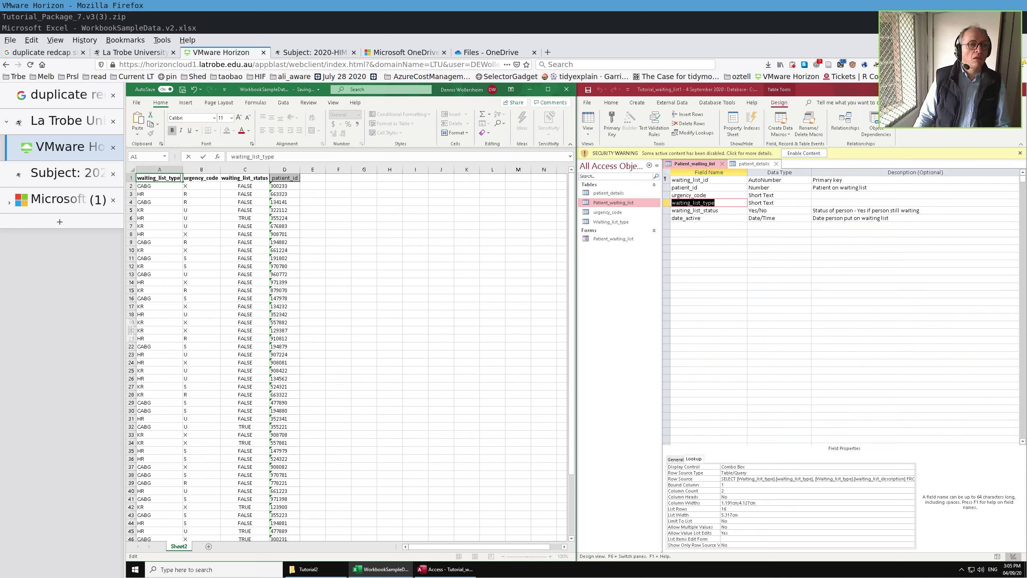
{"action": "key", "text": "Return"}
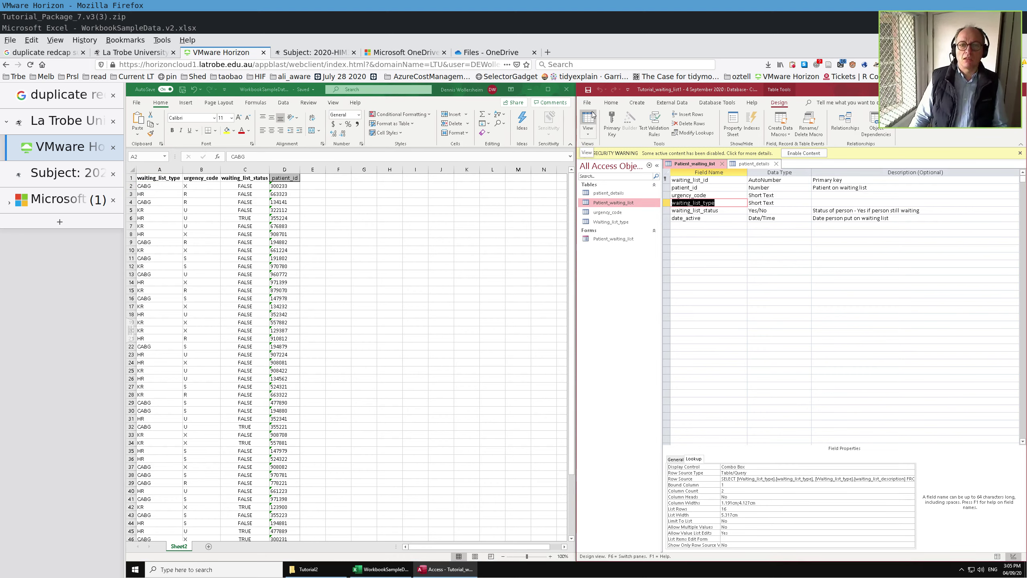
- Return to Datasheet view and start an Excel import via External Data > New Data Source
{"action": "left_click", "coordinate": [589, 123]}
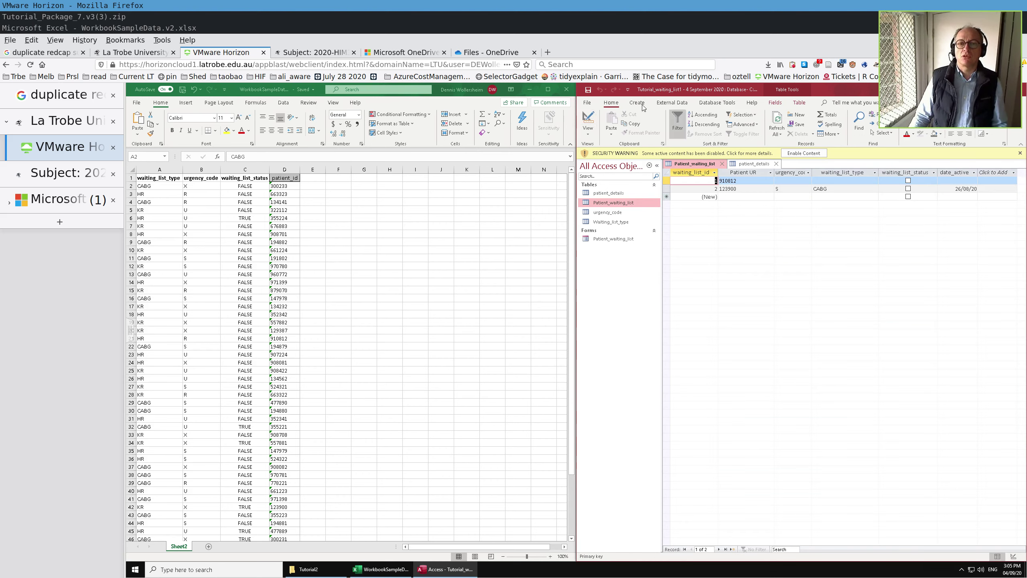
{"action": "left_click", "coordinate": [674, 104]}
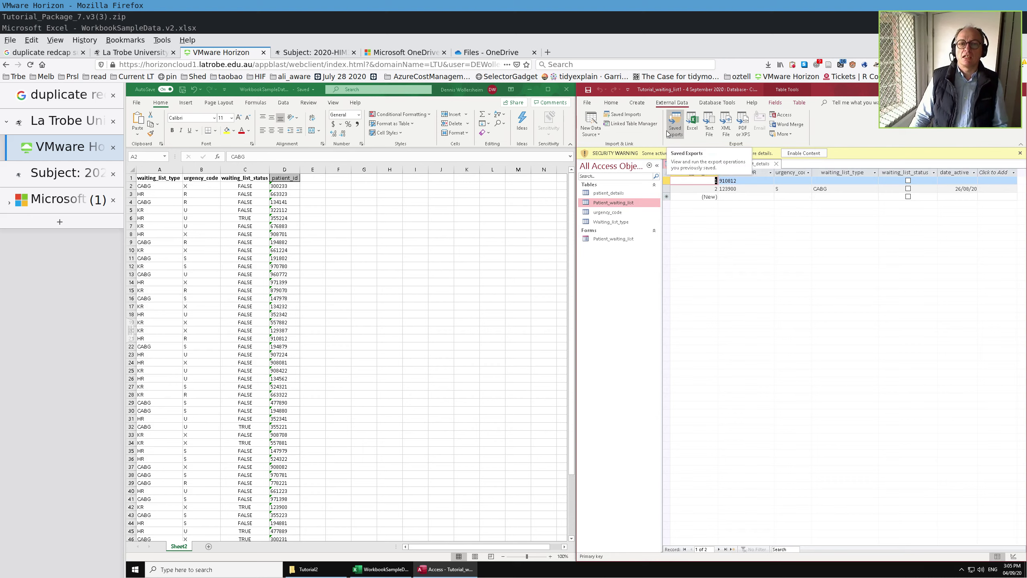
{"action": "left_click", "coordinate": [599, 136]}
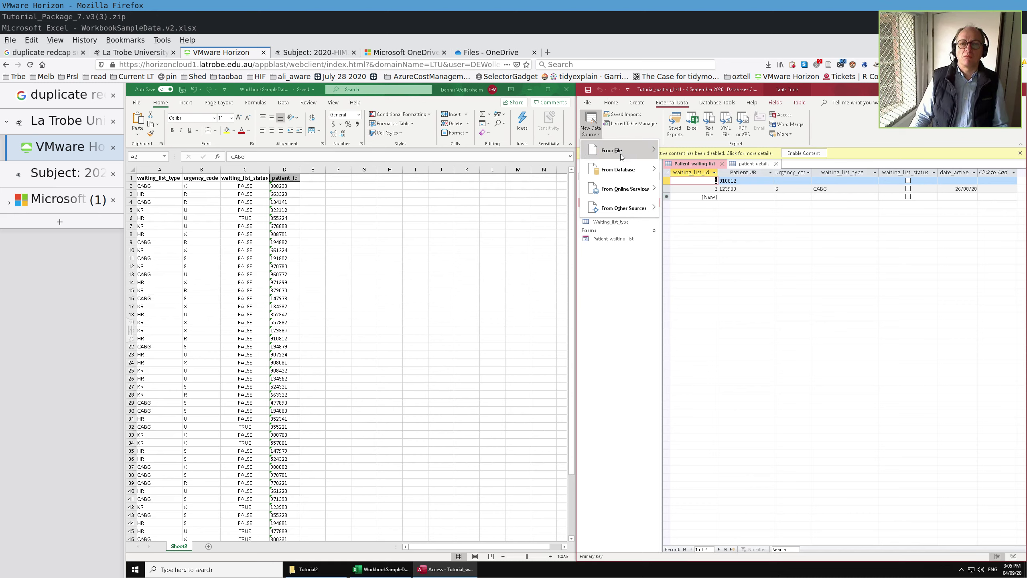
{"action": "mouse_move", "coordinate": [622, 156]}
{"action": "left_click", "coordinate": [688, 154]}
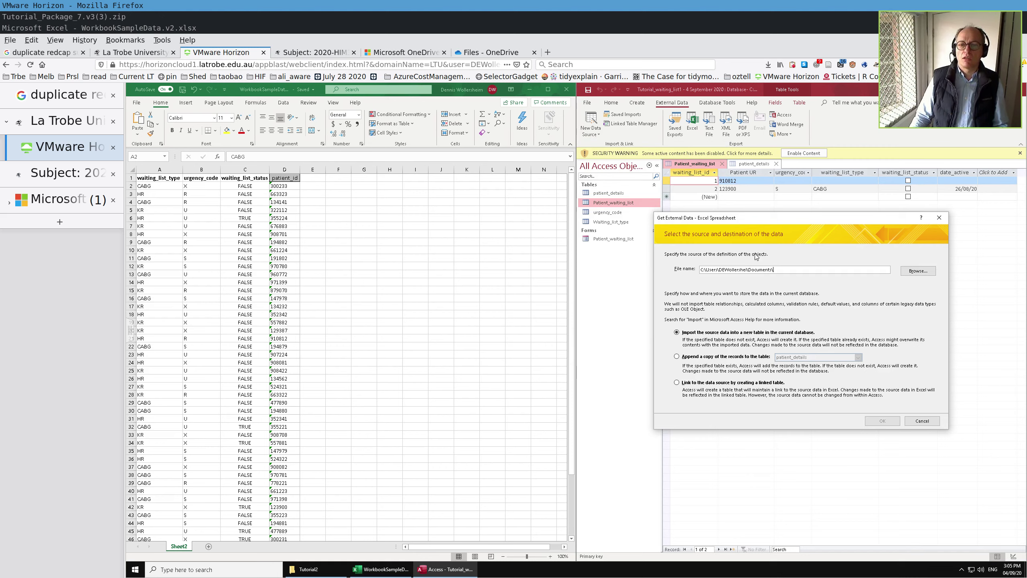
- Close the workbook in Excel and pick WorkbookSampleData.v2 from OneDrive as the import source
{"action": "left_click", "coordinate": [918, 271]}
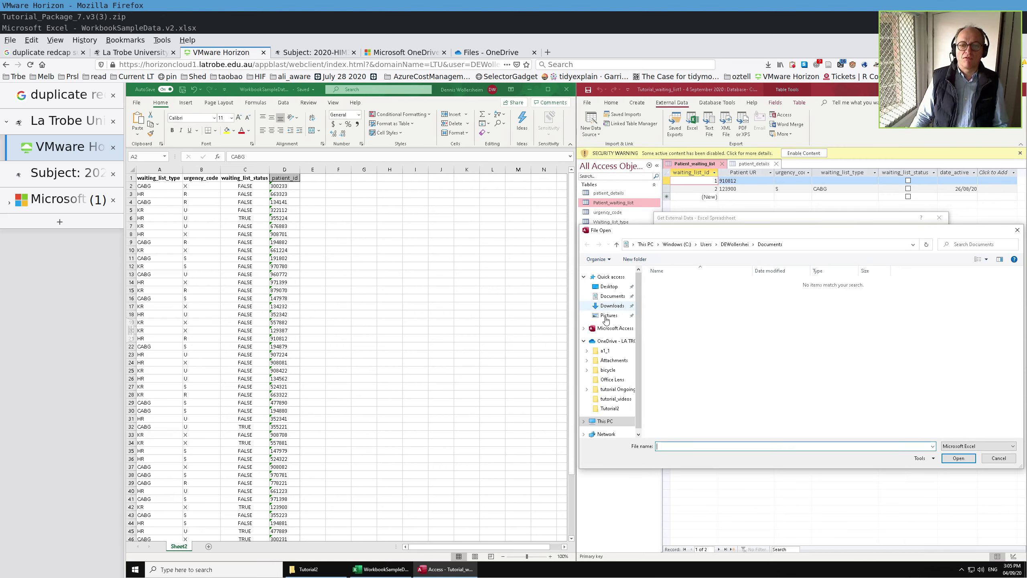
{"action": "double_click", "coordinate": [609, 342]}
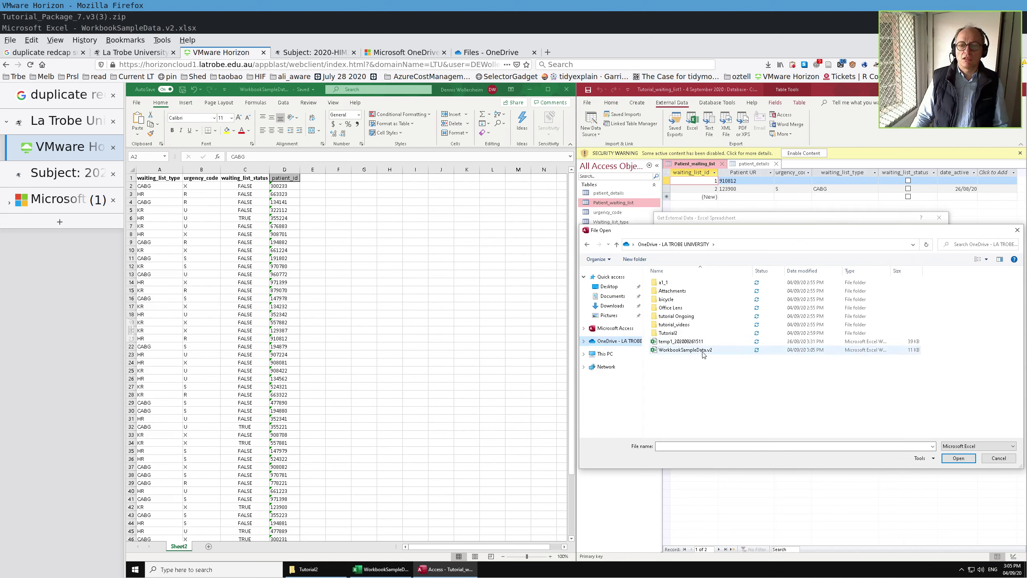
{"action": "double_click", "coordinate": [703, 351]}
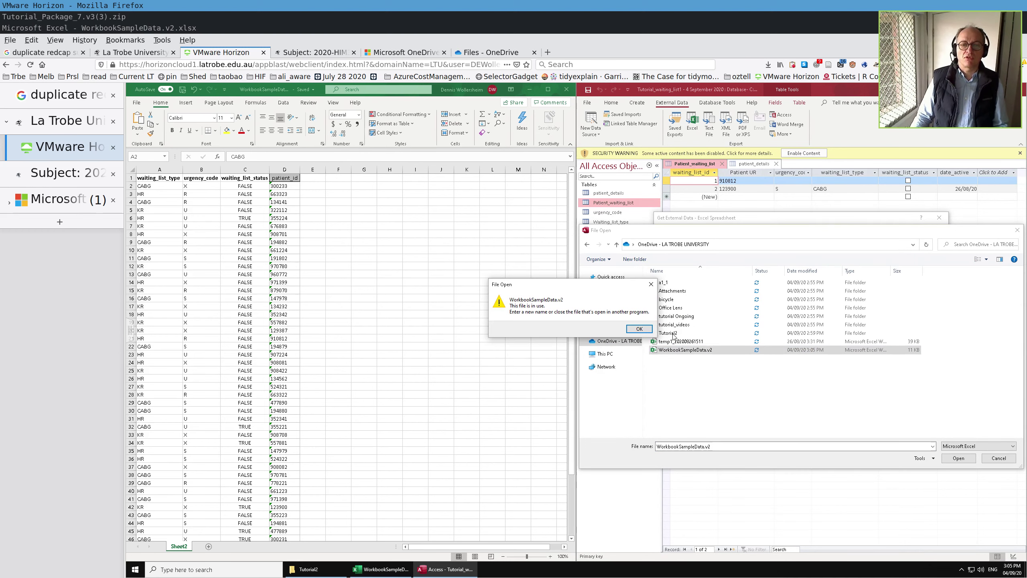
{"action": "left_click", "coordinate": [462, 89]}
{"action": "left_click", "coordinate": [566, 90]}
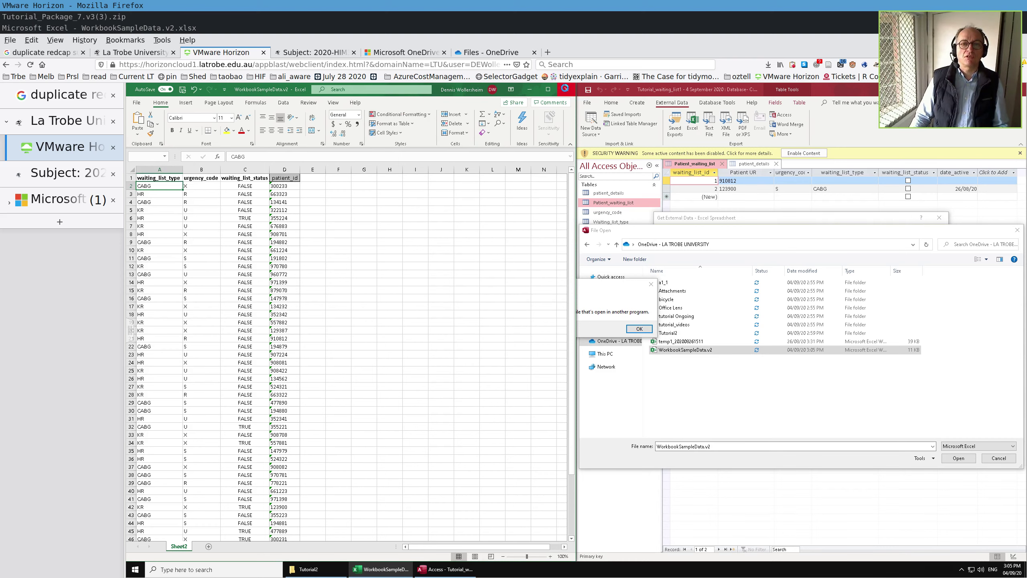
{"action": "left_click", "coordinate": [641, 330]}
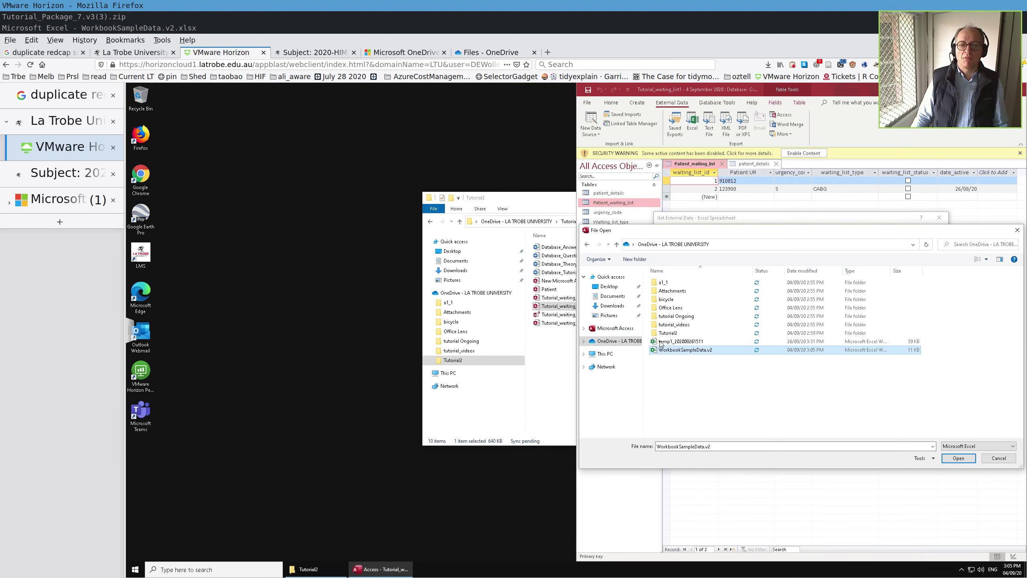
{"action": "double_click", "coordinate": [667, 350]}
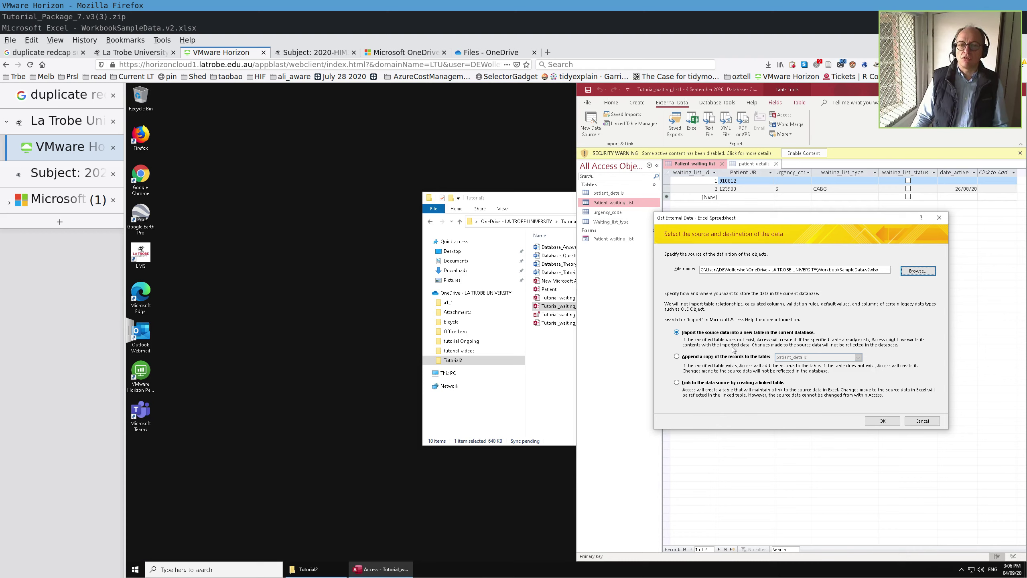
- Append a copy to Patient_waiting_list, allow closing the table, and finish the Import Spreadsheet Wizard
{"action": "left_click", "coordinate": [676, 356]}
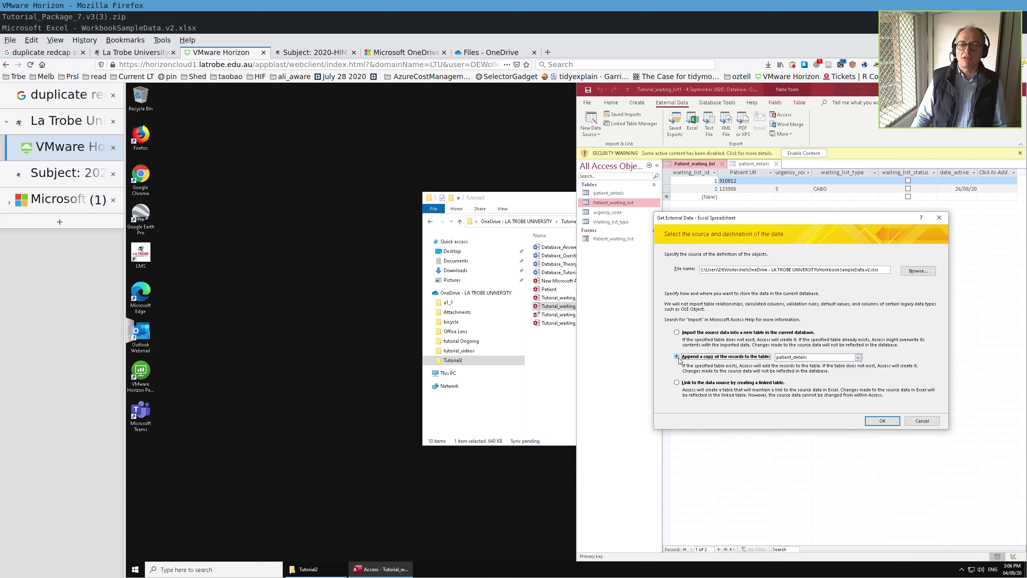
{"action": "left_click", "coordinate": [858, 357]}
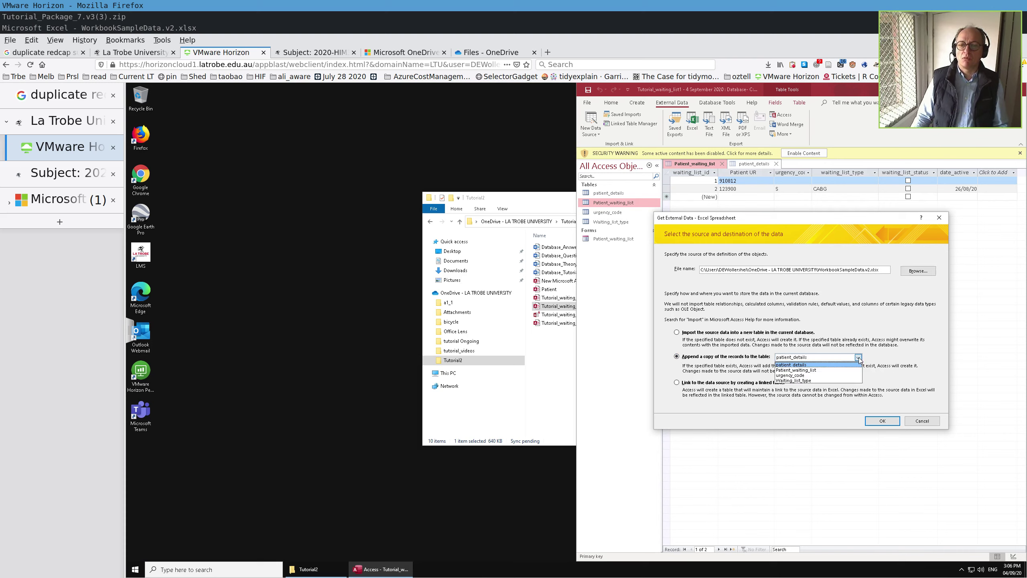
{"action": "left_click", "coordinate": [830, 371]}
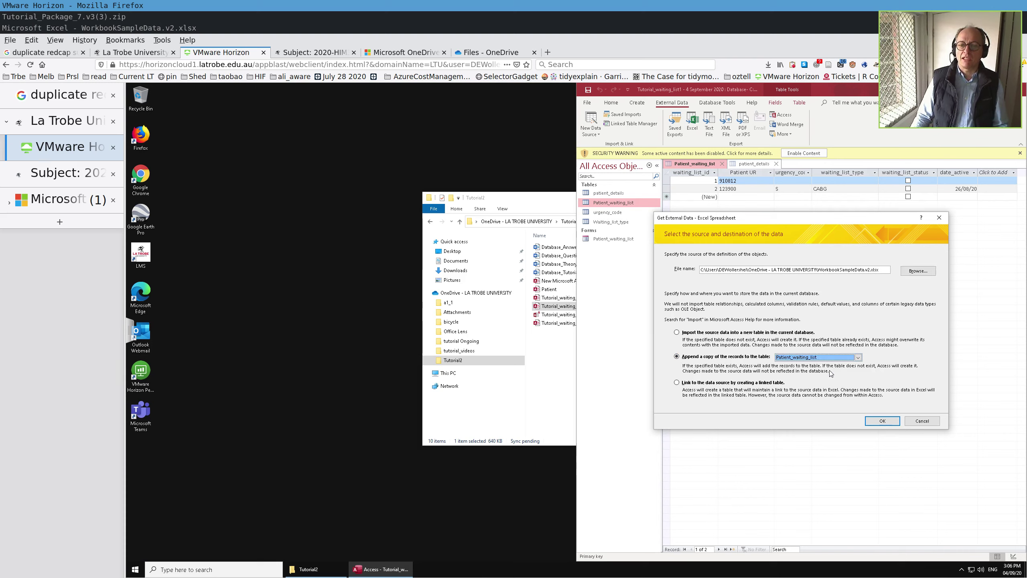
{"action": "left_click", "coordinate": [883, 421]}
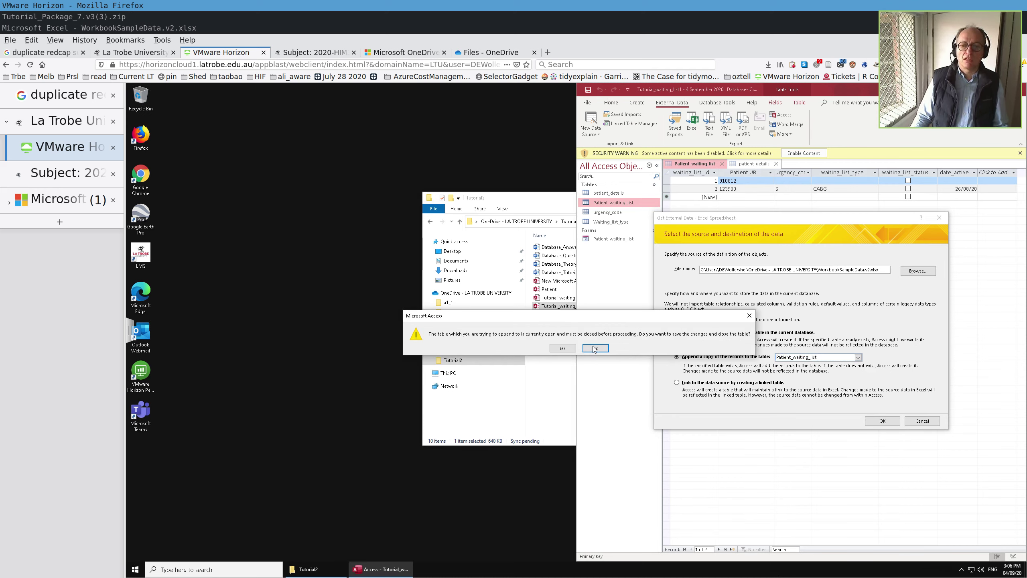
{"action": "left_click", "coordinate": [562, 349]}
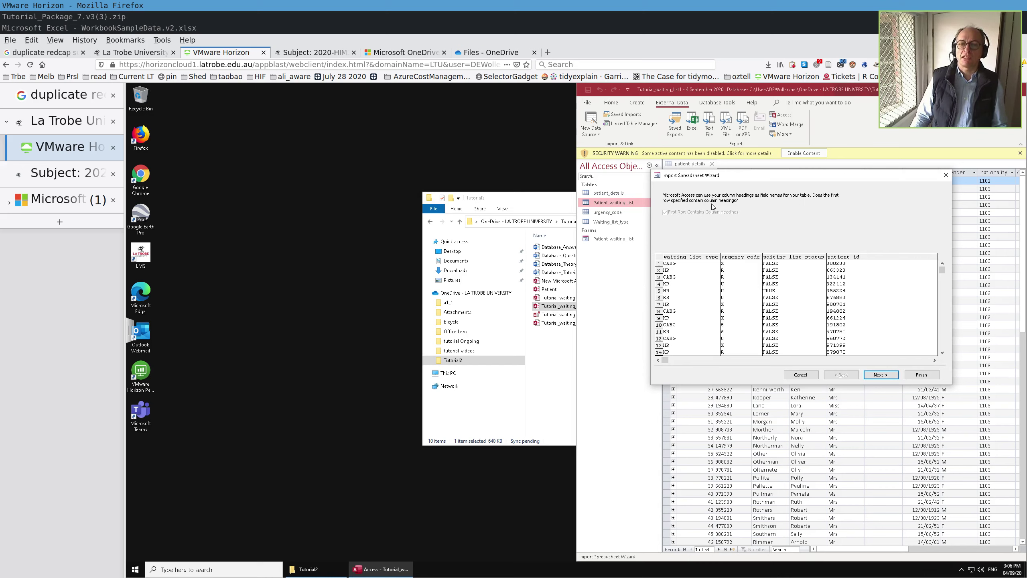
{"action": "left_click", "coordinate": [881, 375]}
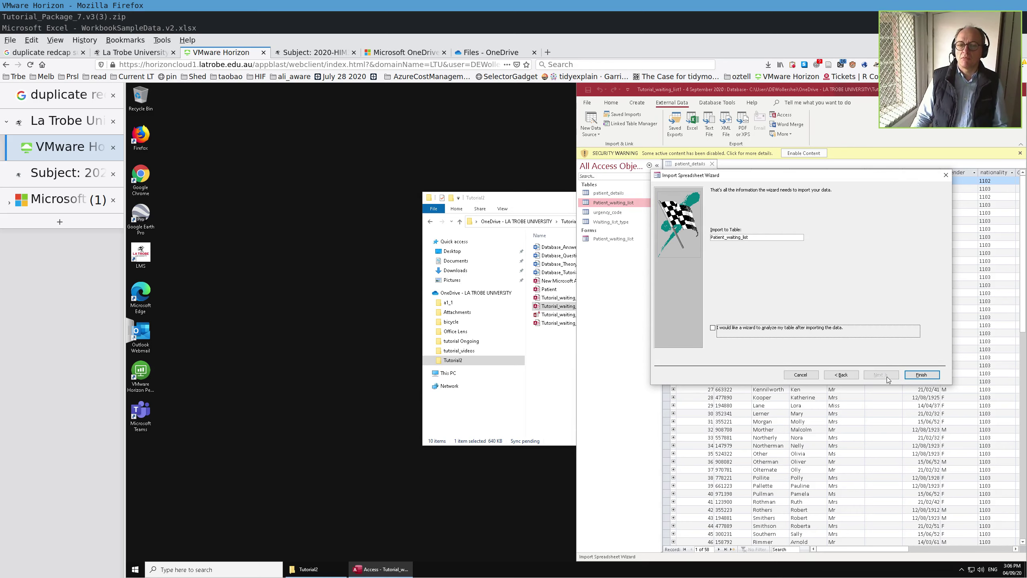
{"action": "left_click", "coordinate": [920, 375]}
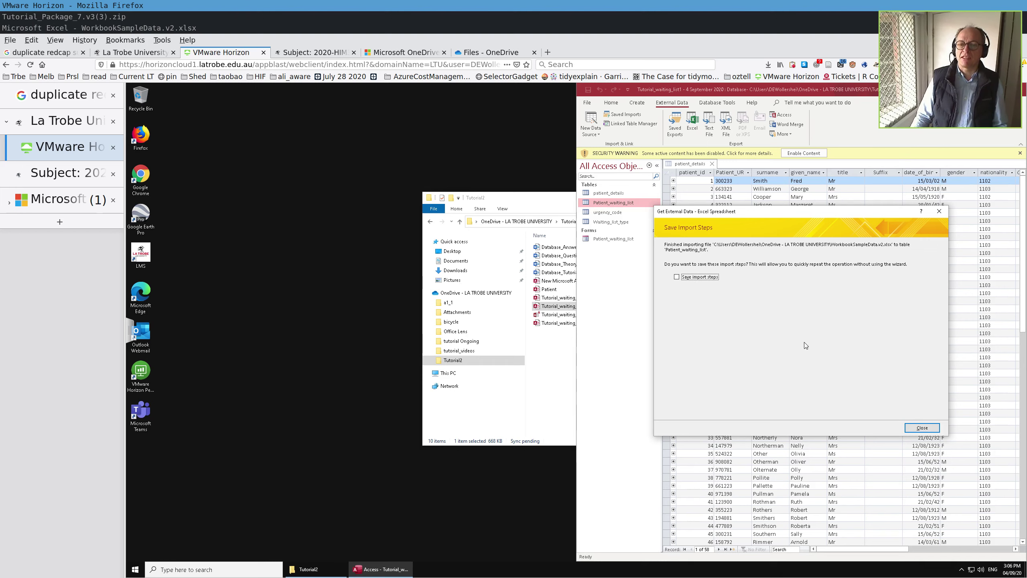
- Close the import wizard without saving its steps and open Patient_waiting_list, showing the 53 new rows
{"action": "left_click", "coordinate": [922, 428]}
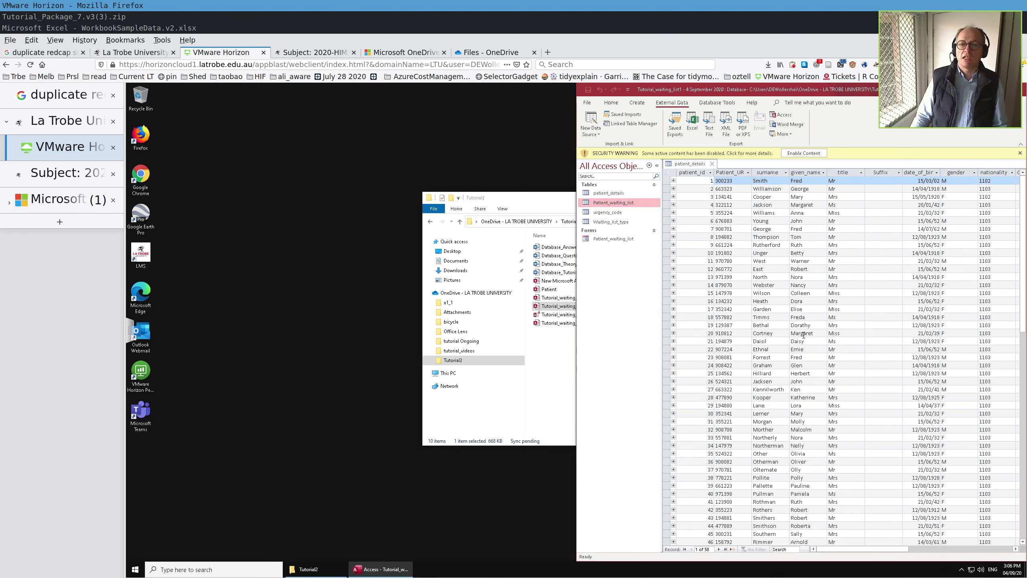
{"action": "double_click", "coordinate": [618, 203]}
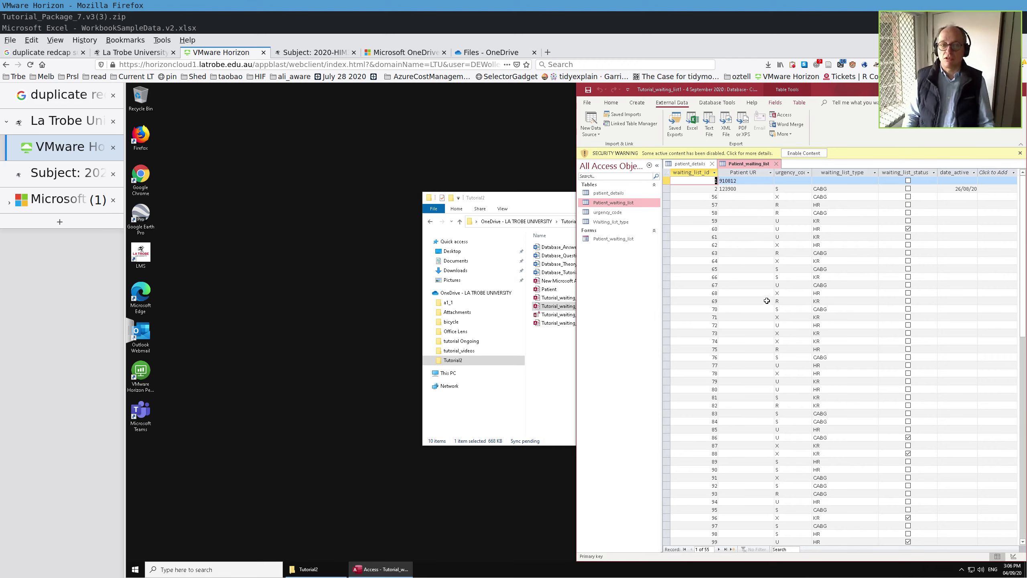
{"action": "left_click_drag", "start_coordinate": [528, 198], "coordinate": [393, 165]}
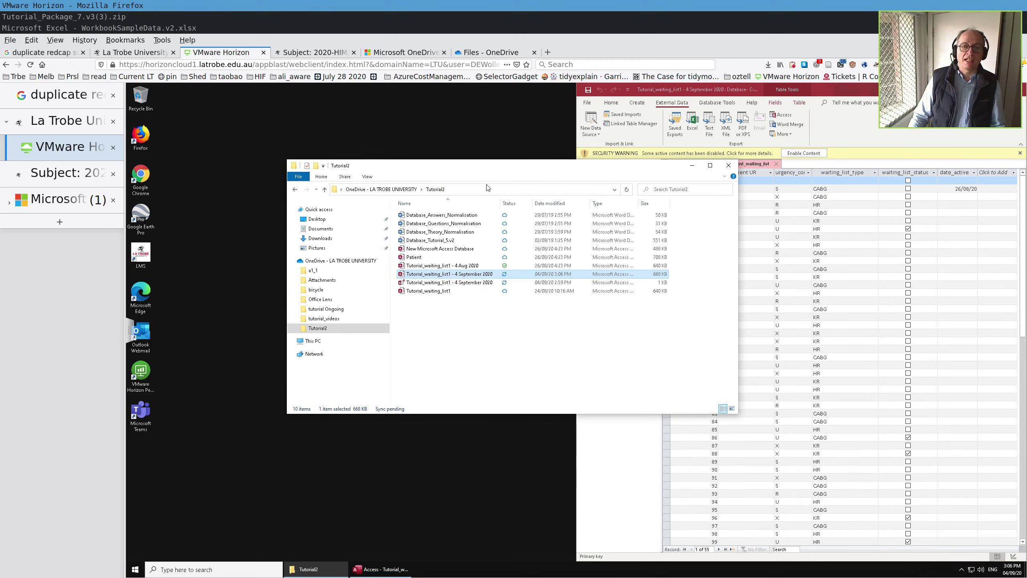
- Open the WorkbookSampleData.v2 workbook from the OneDrive - LA TROBE UNIVERSITY folder
{"action": "left_click_drag", "start_coordinate": [534, 166], "coordinate": [399, 156]}
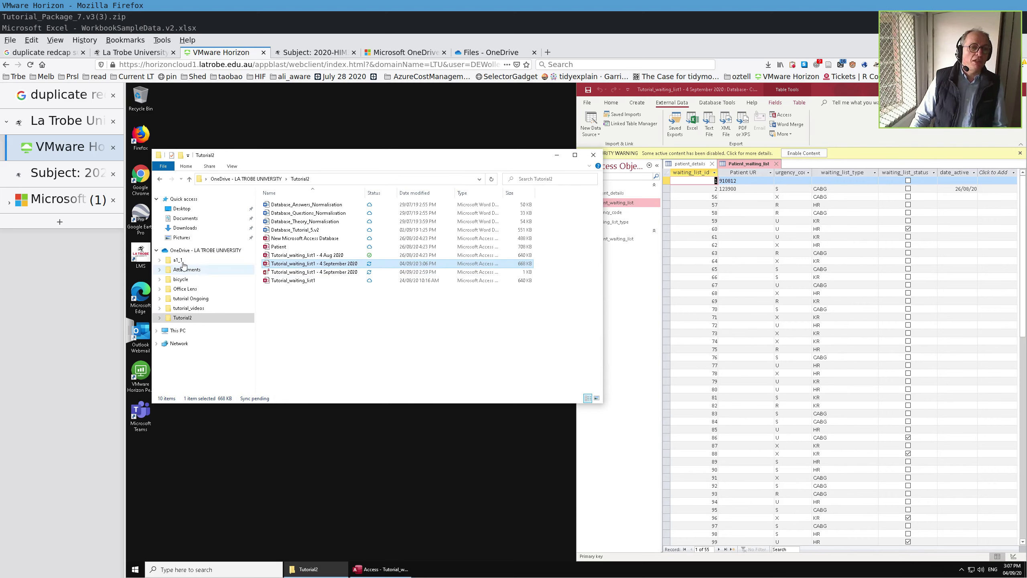
{"action": "left_click", "coordinate": [246, 179]}
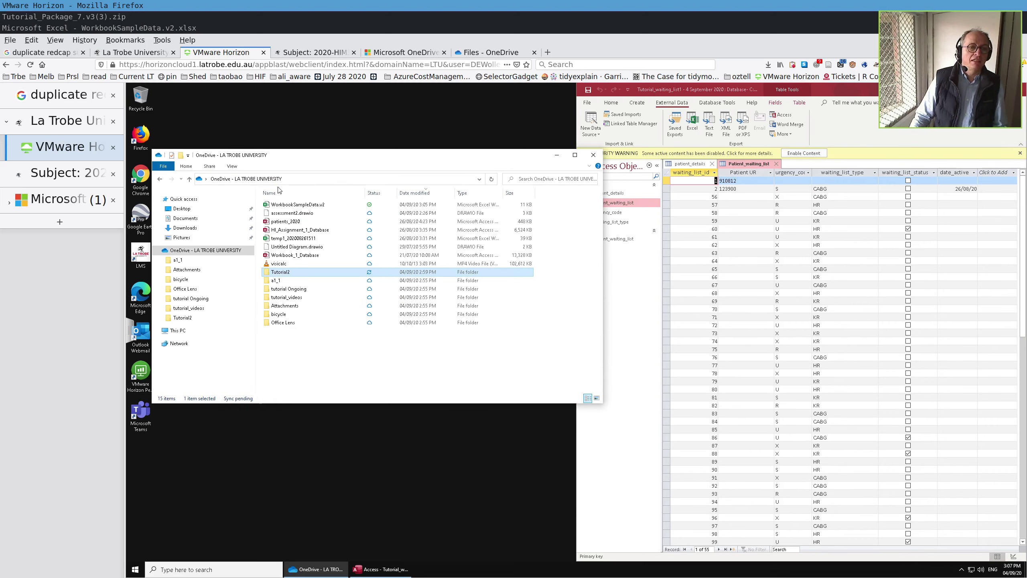
{"action": "double_click", "coordinate": [295, 205]}
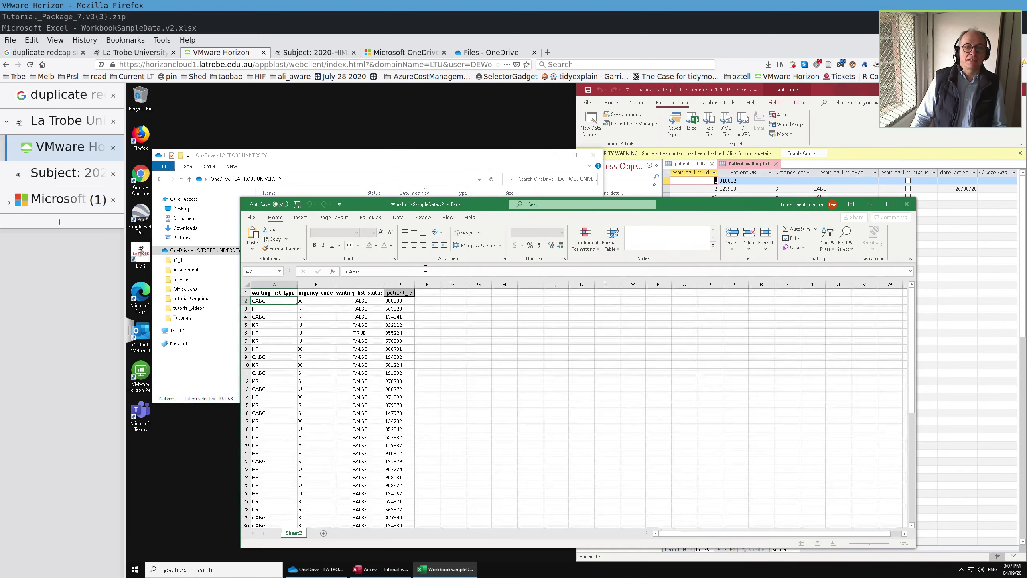
- Copy the 53 patient_id values in D2:D54
{"action": "left_click", "coordinate": [393, 302]}
{"action": "key", "text": "ctrl+shift+Down"}
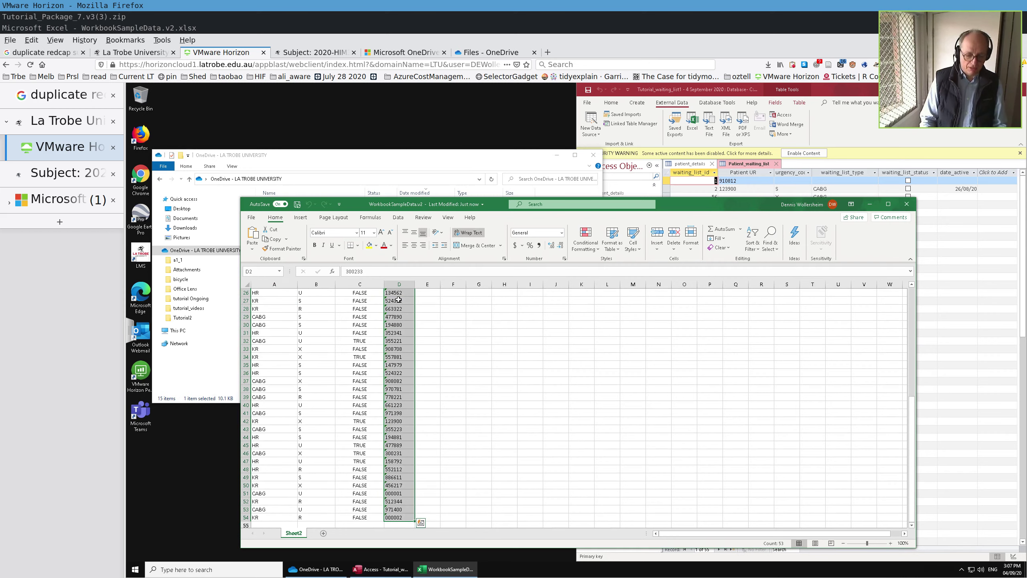
{"action": "key", "text": "ctrl+c"}
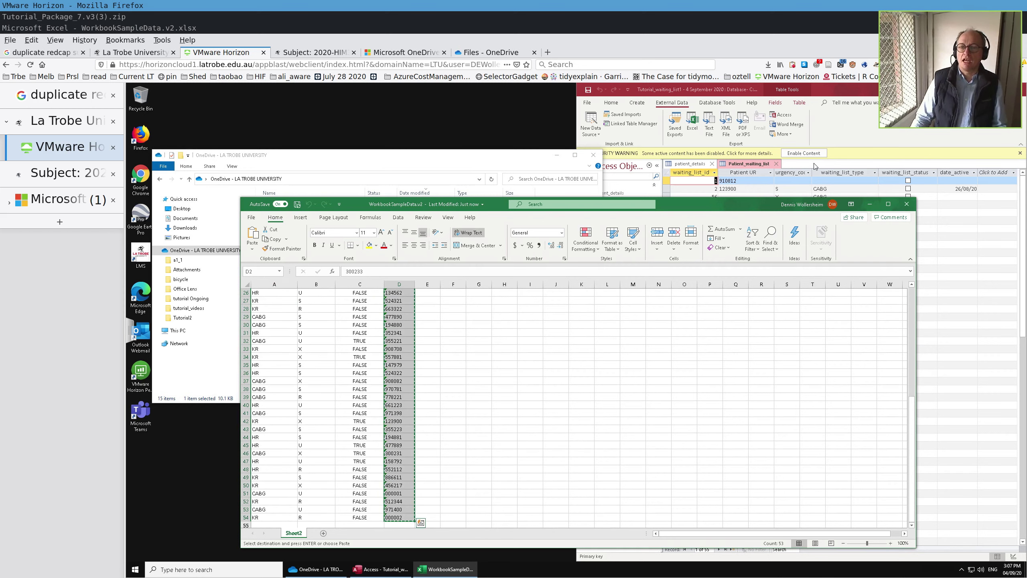
{"action": "left_click", "coordinate": [814, 166]}
- Paste the 53 copied patient IDs into the whole Patient UR column after a failed single-cell paste
{"action": "left_click", "coordinate": [726, 197]}
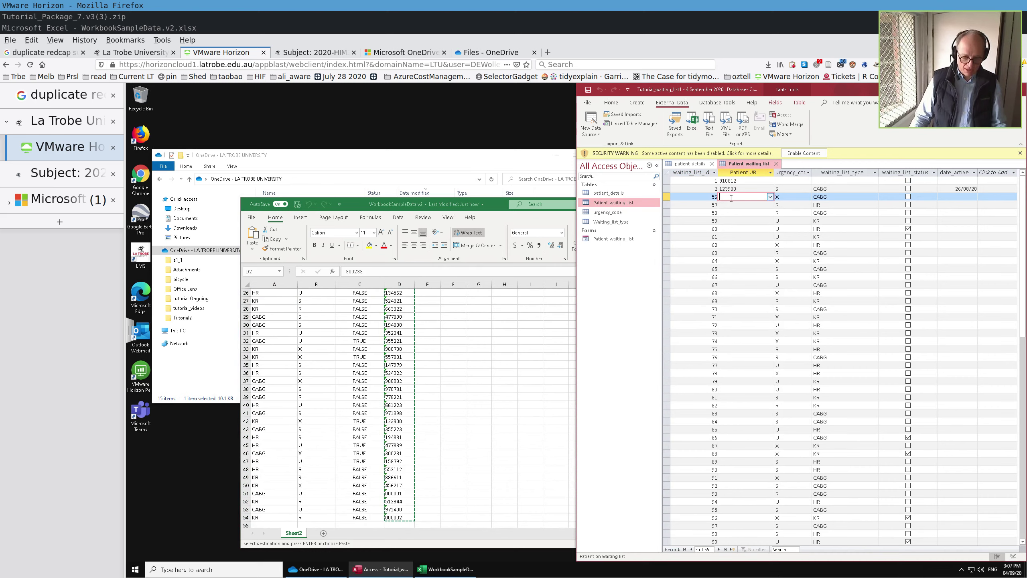
{"action": "key", "text": "ctrl+v"}
{"action": "key", "text": "Caps_Lock"}
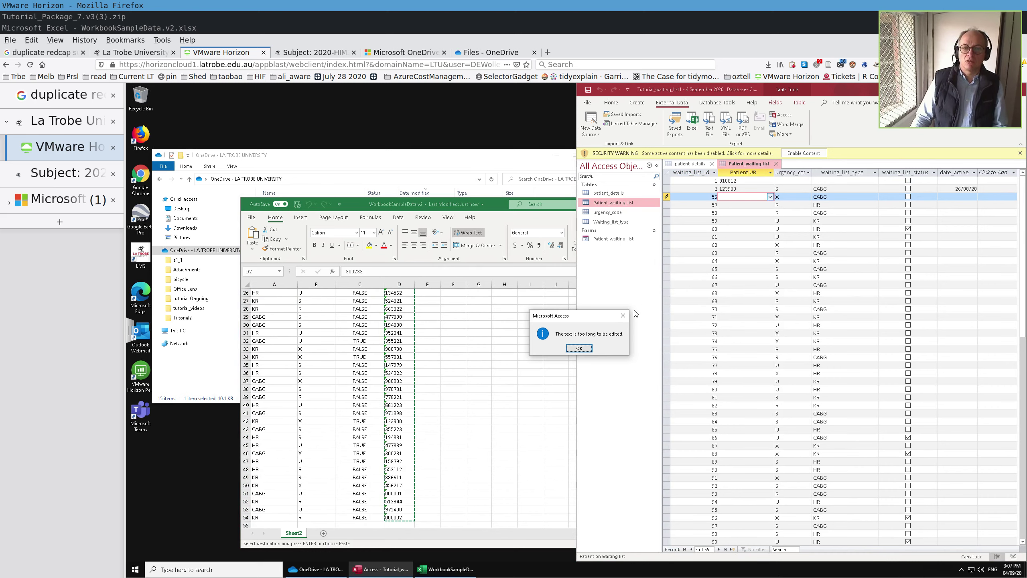
{"action": "left_click", "coordinate": [579, 348]}
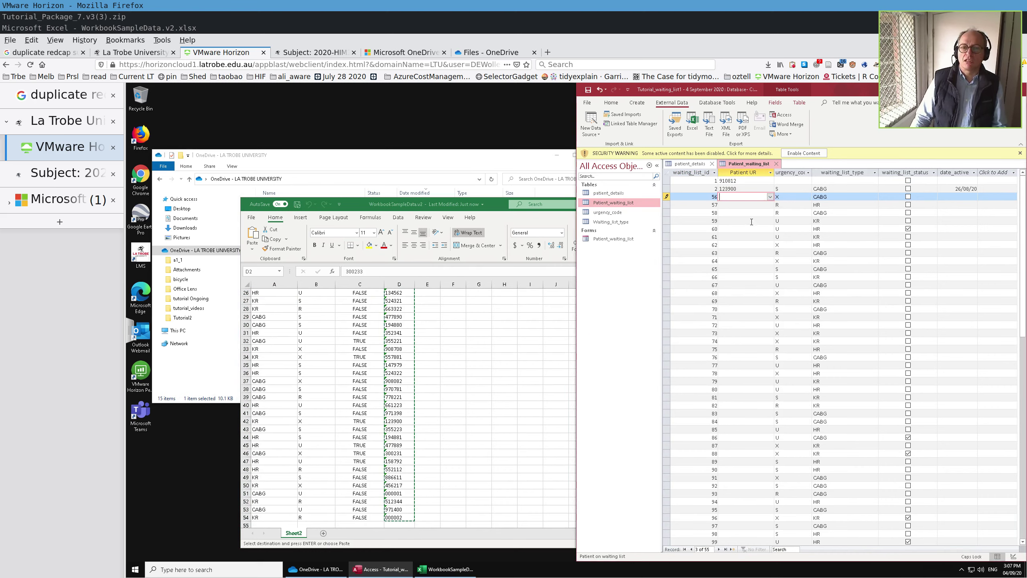
{"action": "scroll", "coordinate": [727, 512], "scroll_direction": "down", "scroll_amount": 3}
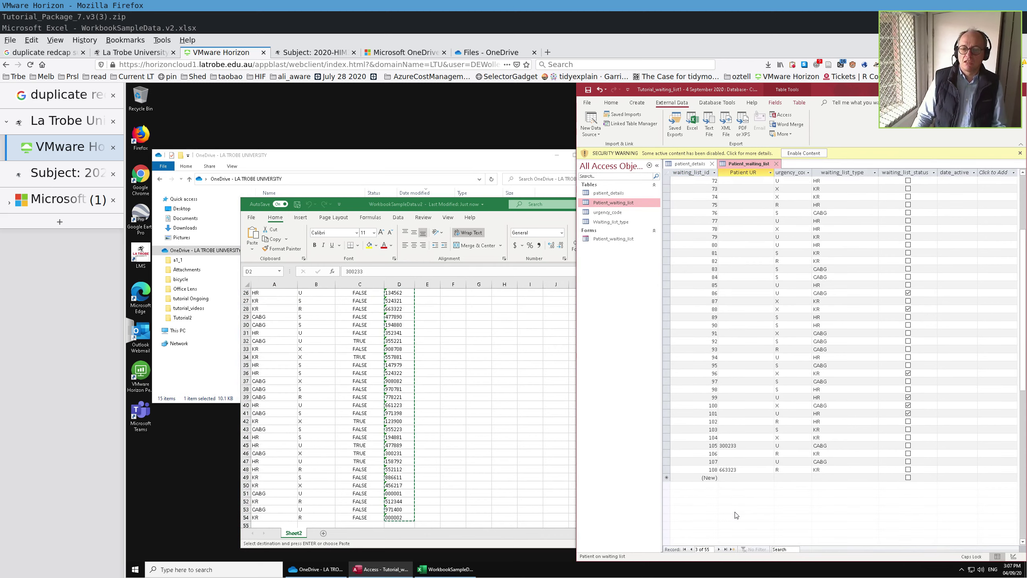
{"action": "key", "text": "Caps_Lock"}
{"action": "scroll", "coordinate": [750, 468], "scroll_direction": "down", "scroll_amount": 4}
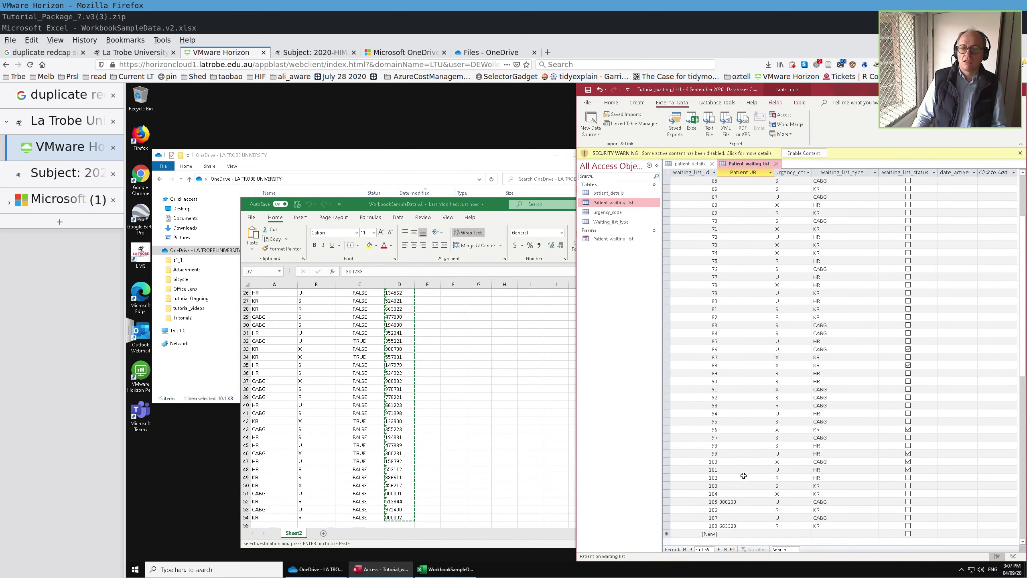
{"action": "left_click", "coordinate": [745, 502], "text": "shift"}
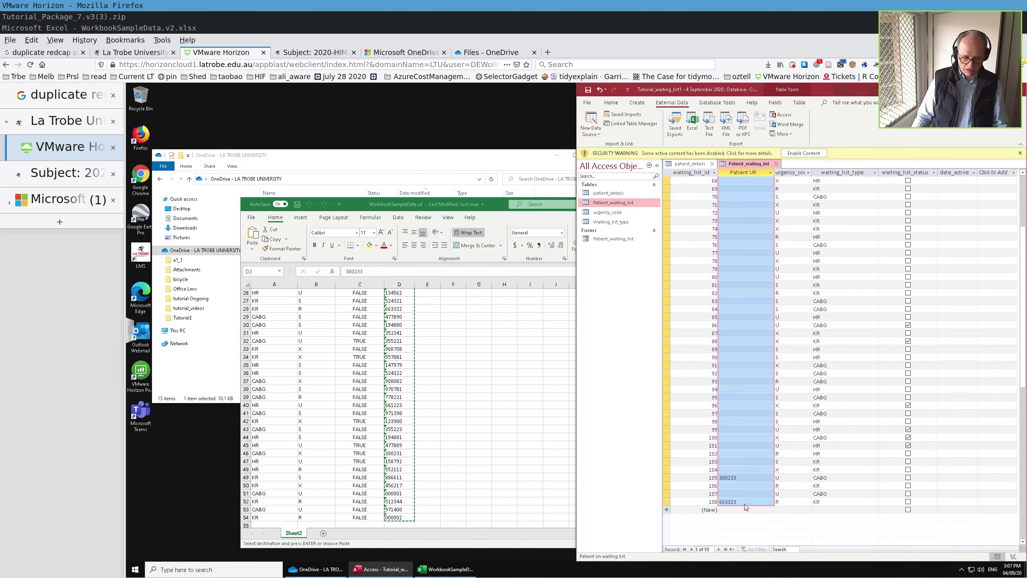
{"action": "key", "text": "ctrl+v"}
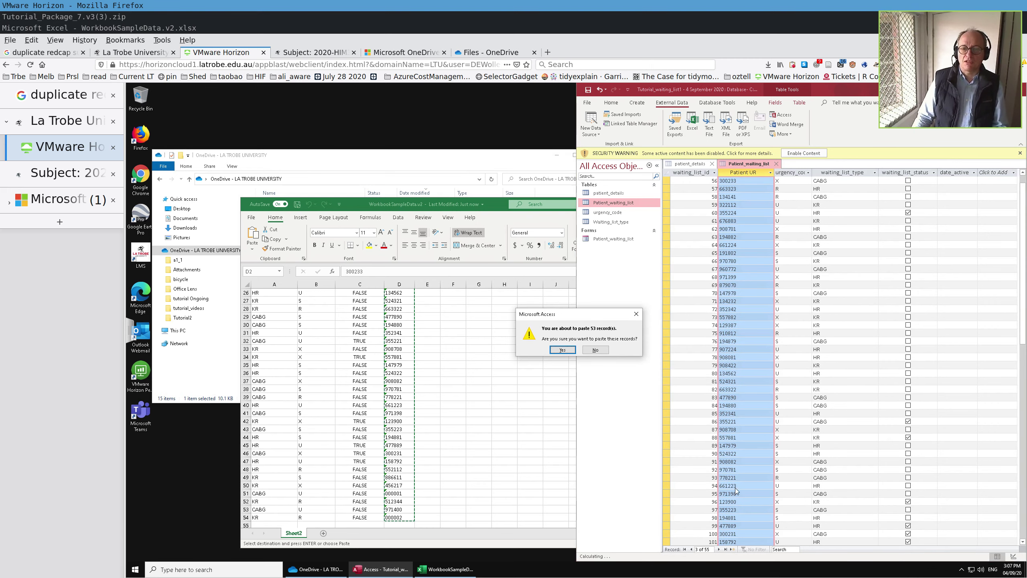
{"action": "left_click", "coordinate": [562, 349]}
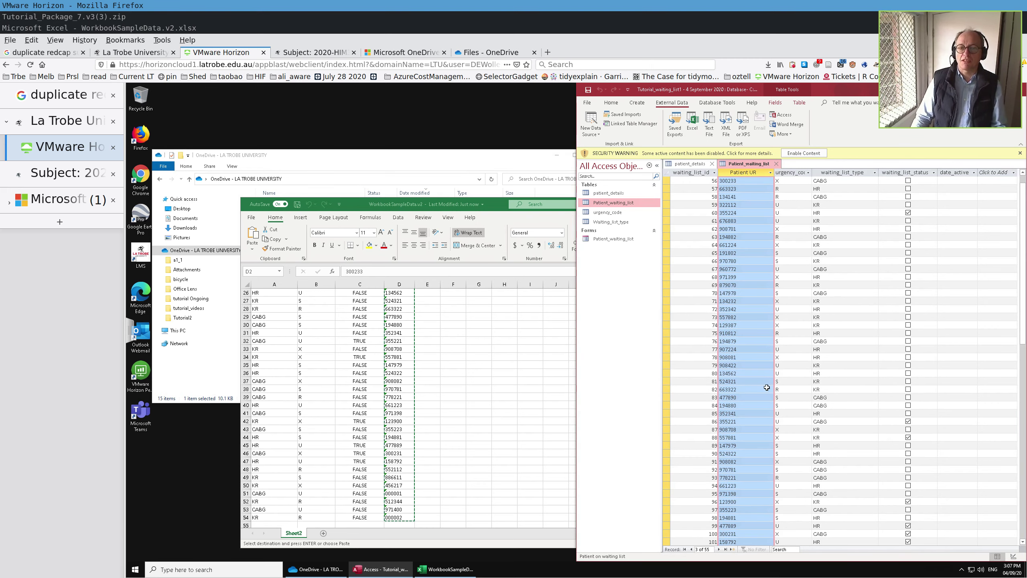
{"action": "scroll", "coordinate": [766, 387], "scroll_direction": "up", "scroll_amount": 1}
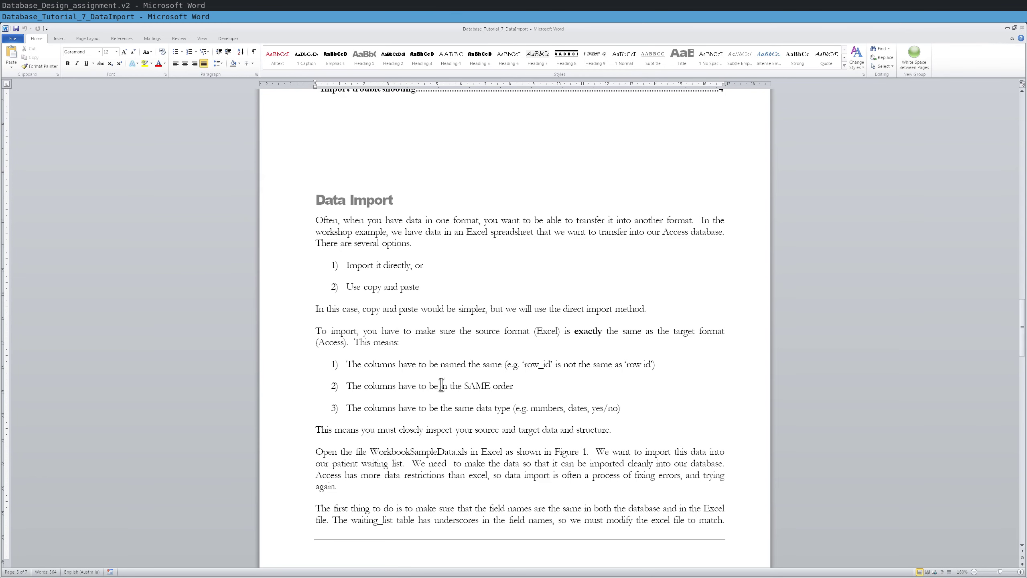
- Scroll the Data Import tutorial past Figures 1–5 to the Import troubleshooting section
{"action": "scroll", "coordinate": [500, 391], "scroll_direction": "down", "scroll_amount": 10}
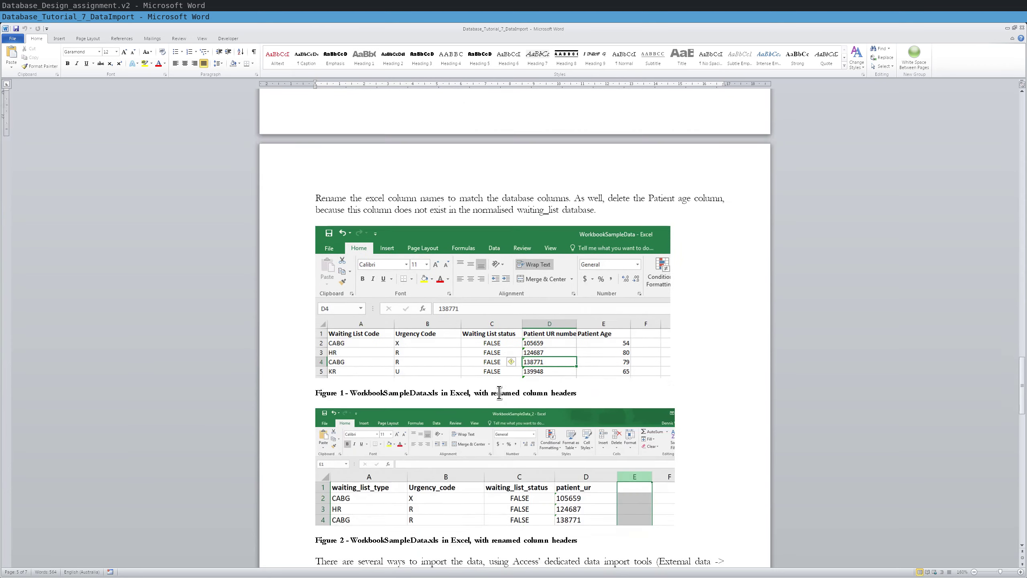
{"action": "scroll", "coordinate": [500, 391], "scroll_direction": "down", "scroll_amount": 15}
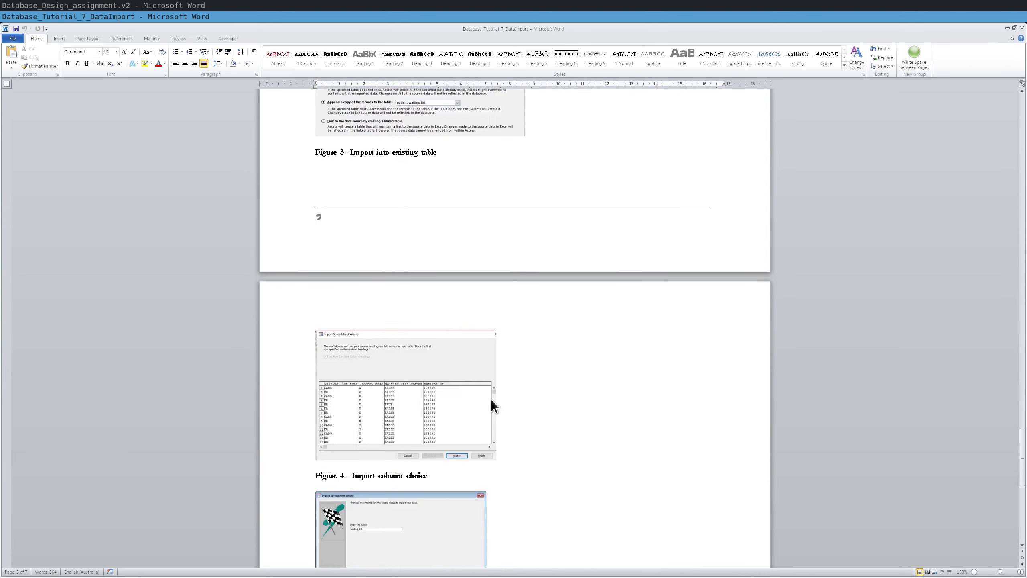
{"action": "scroll", "coordinate": [492, 402], "scroll_direction": "down", "scroll_amount": 15}
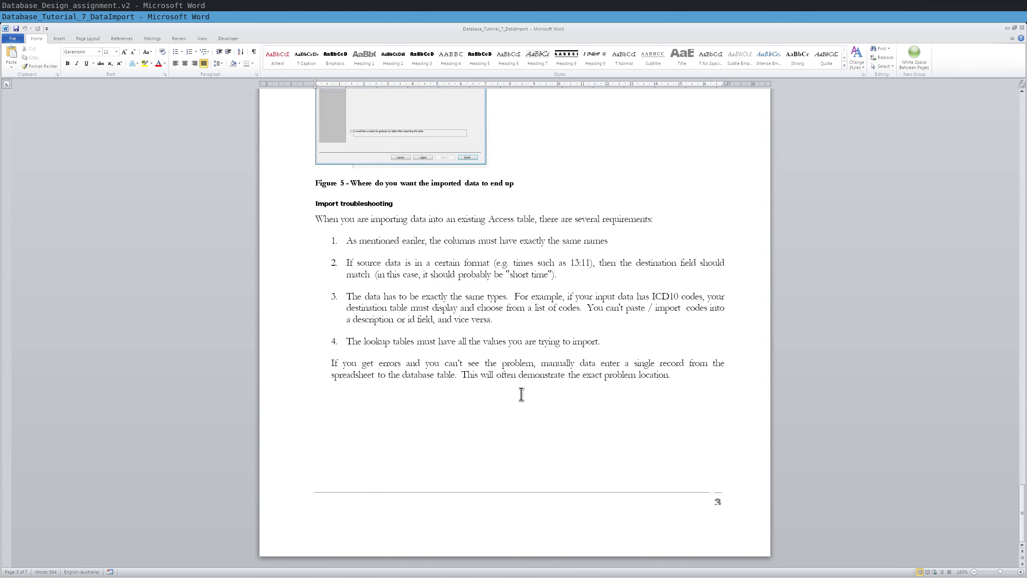